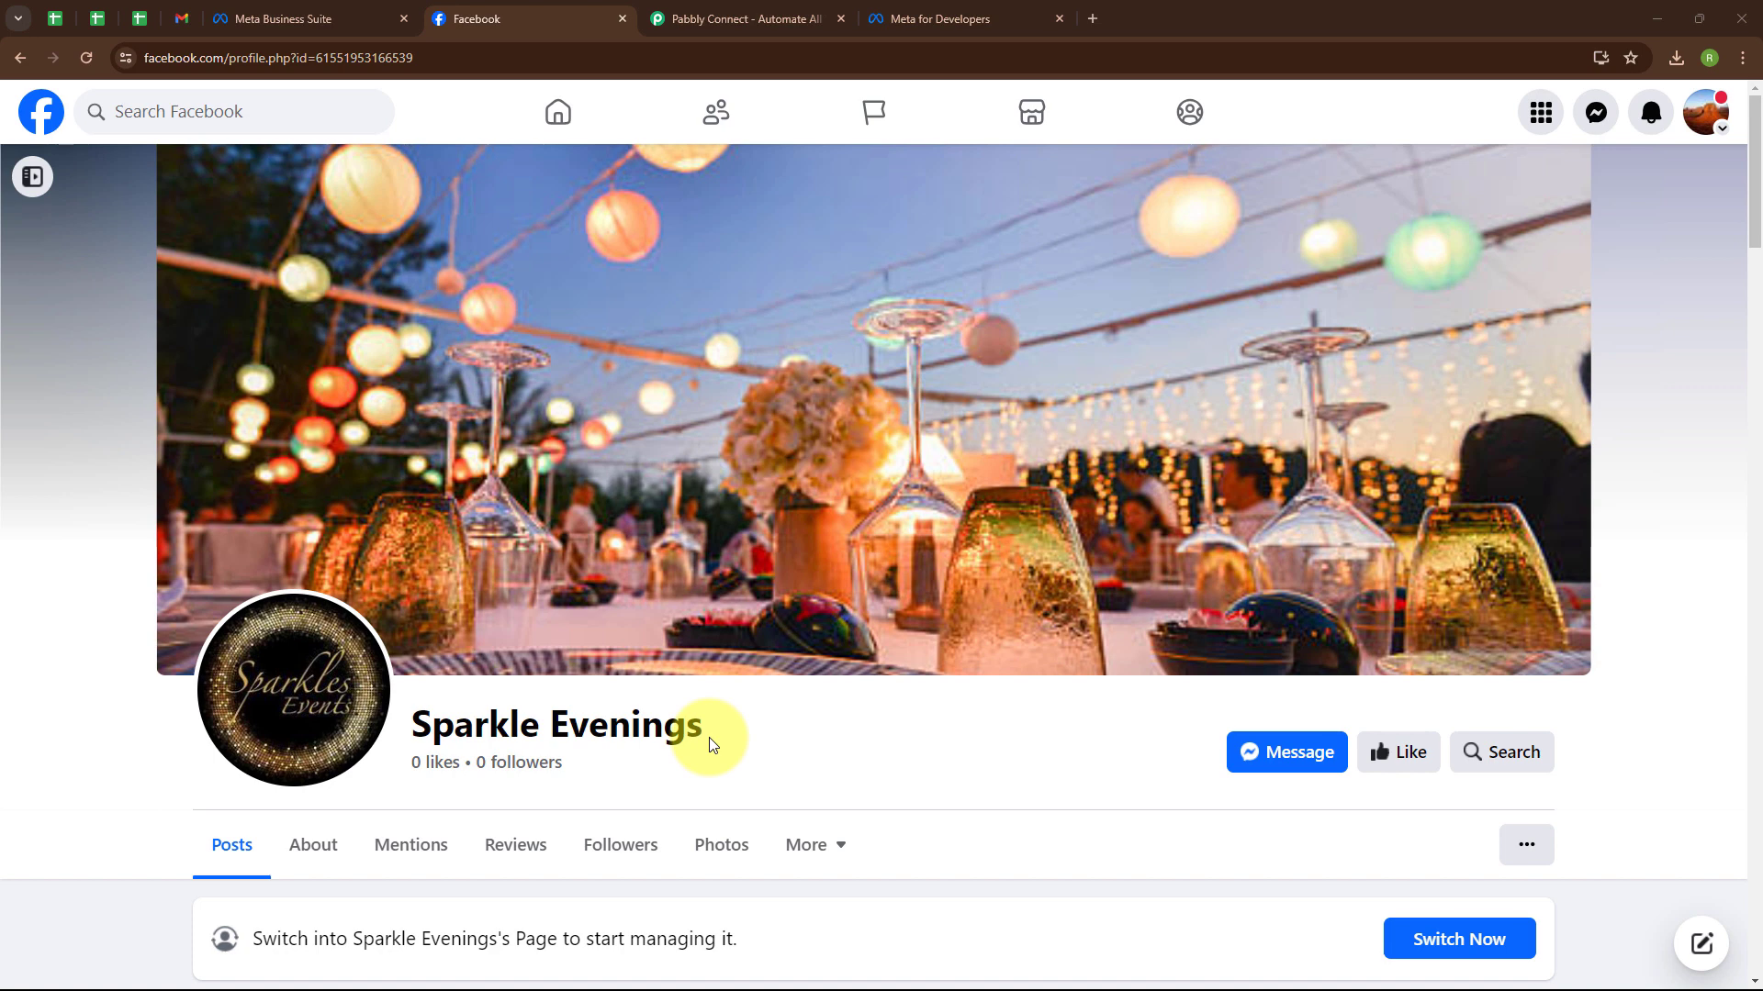
# Switch from Facebook to the sample welcome email in Gmail, then on to the Pabbly Connect site.
pyautogui.hotkey('alt', 'Tab')
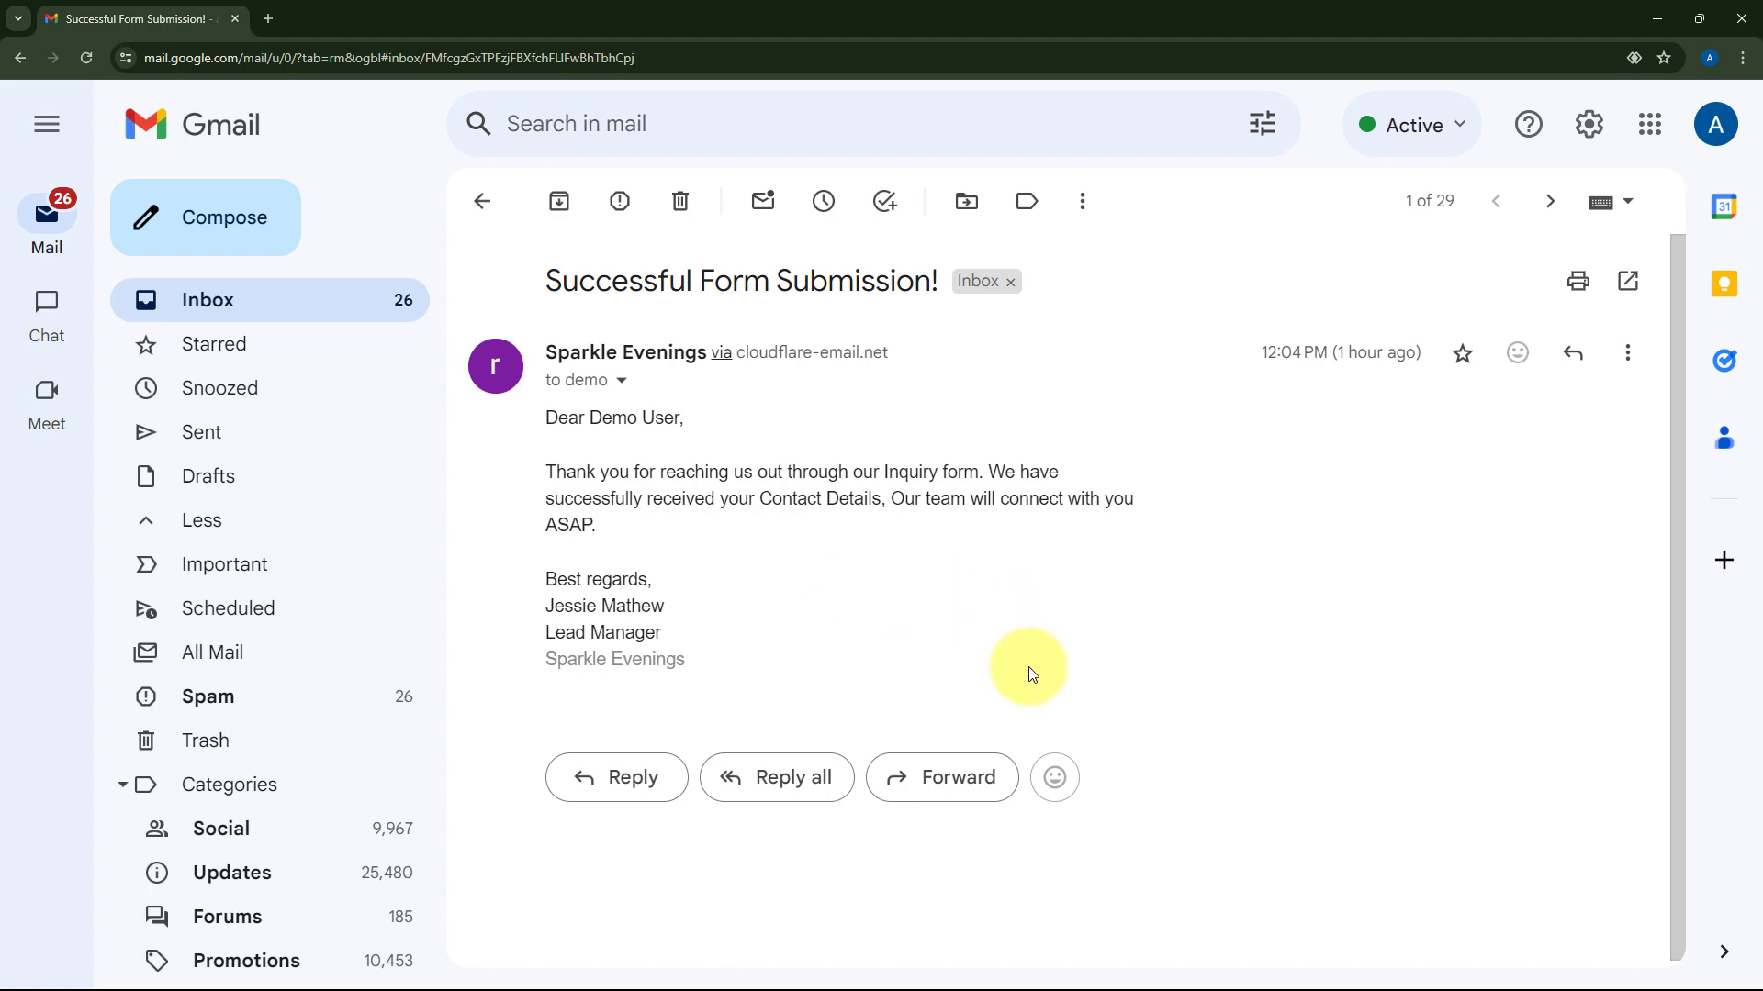
pyautogui.hotkey('alt', 'Tab')
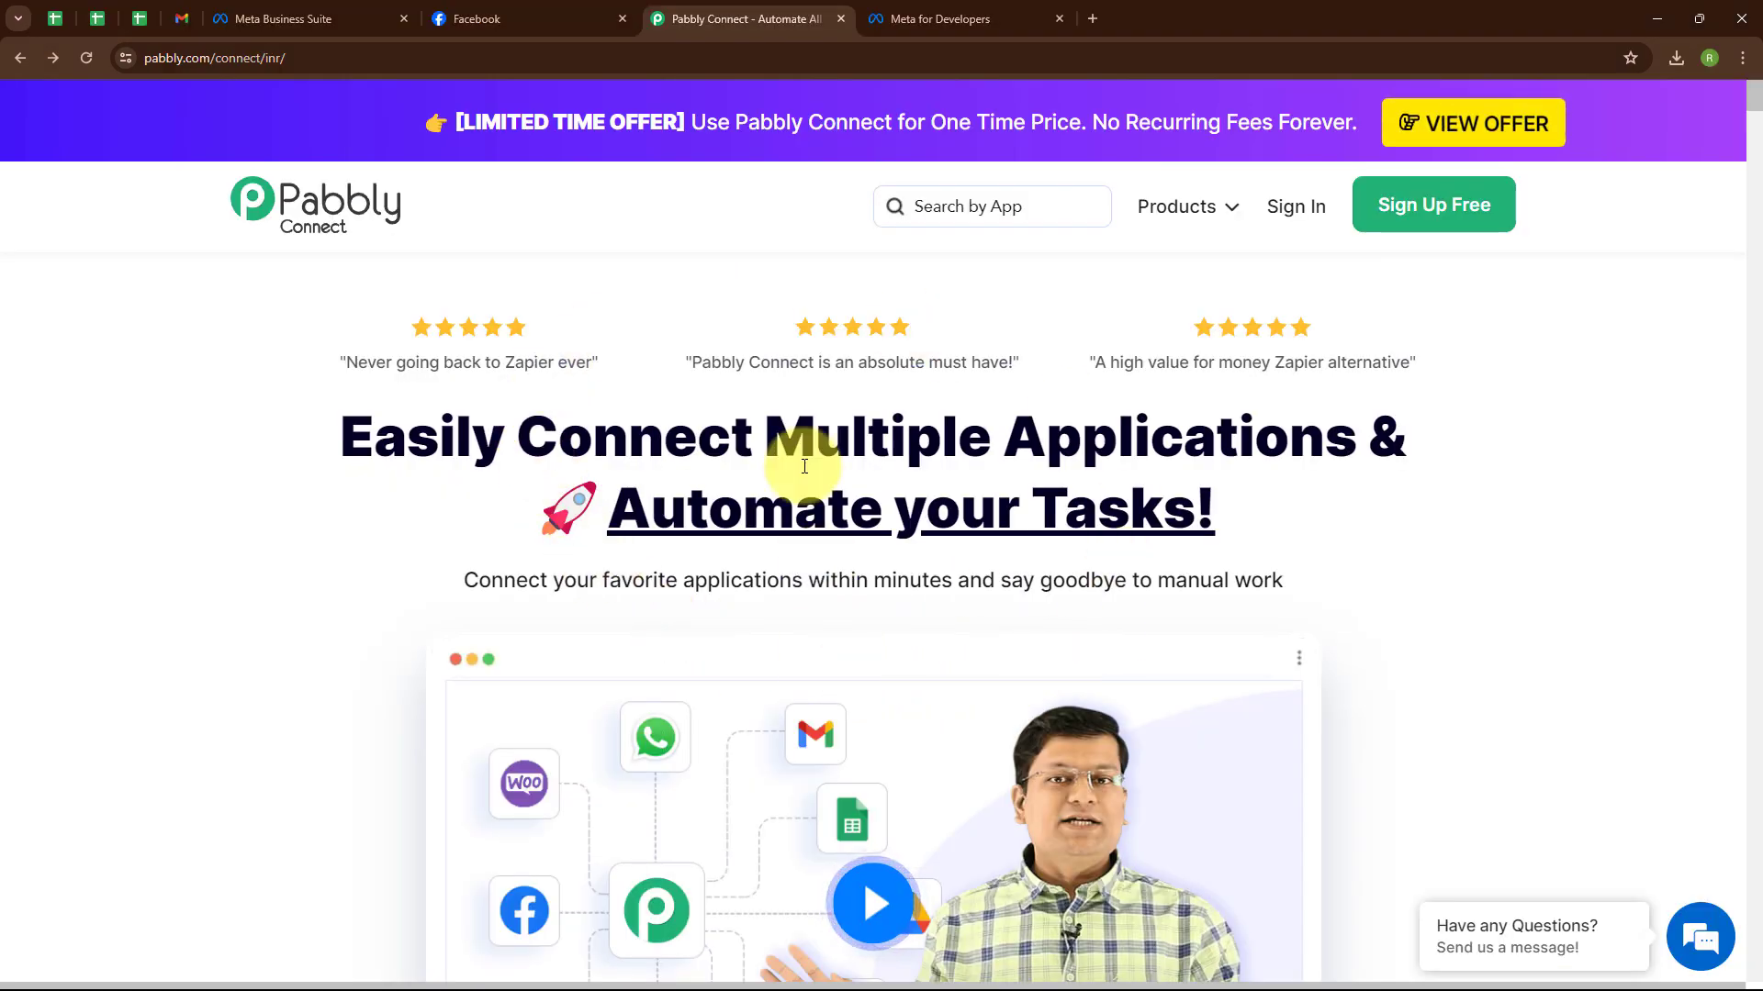
# Sign in to Pabbly and launch Pabbly Connect from the All Pabbly Apps page.
pyautogui.click(400, 56)
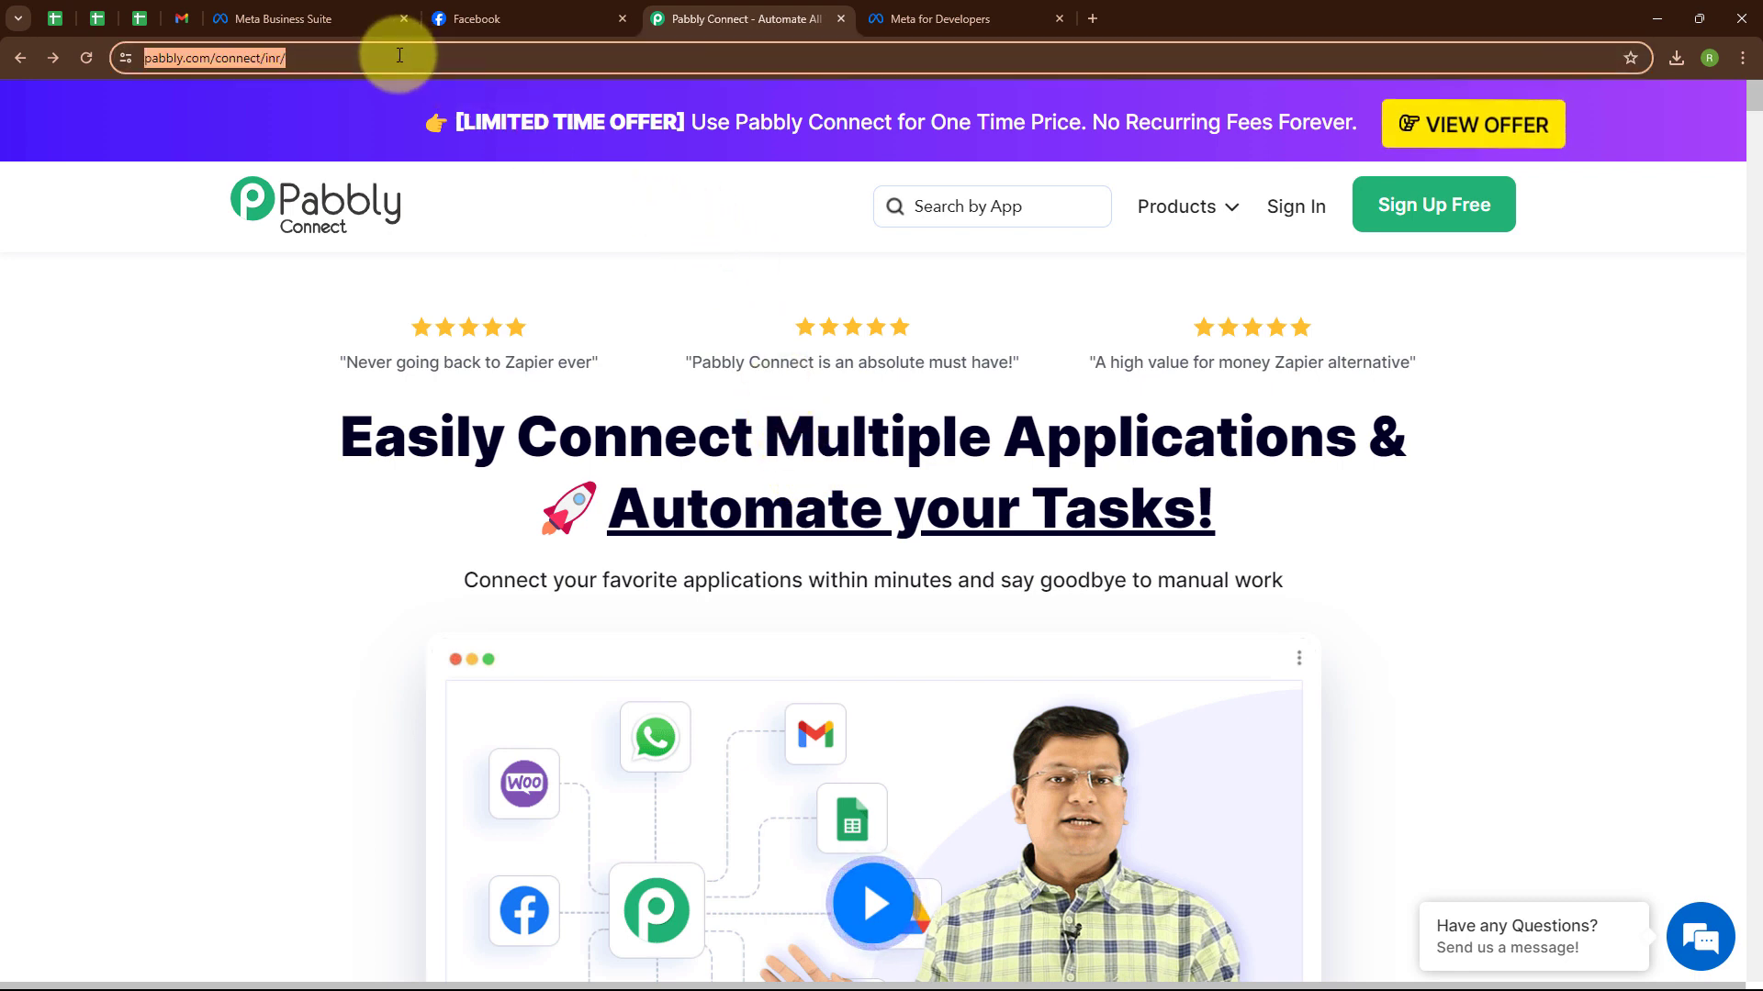
pyautogui.click(511, 256)
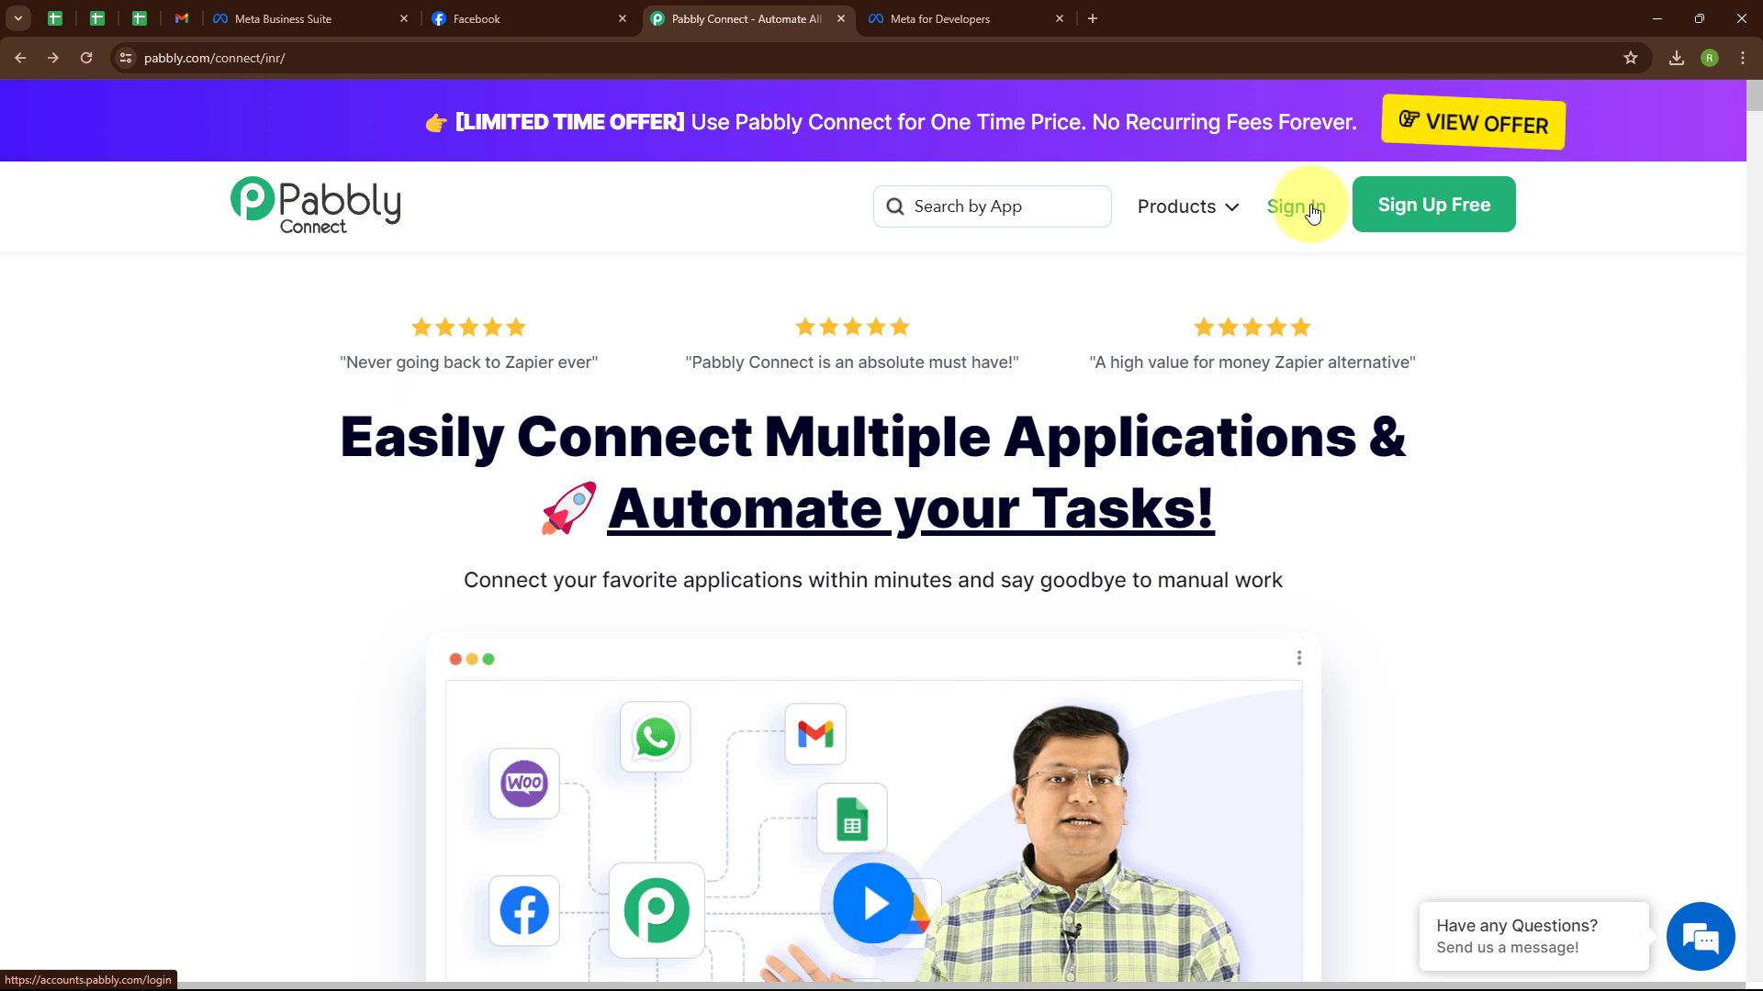
pyautogui.click(1313, 211)
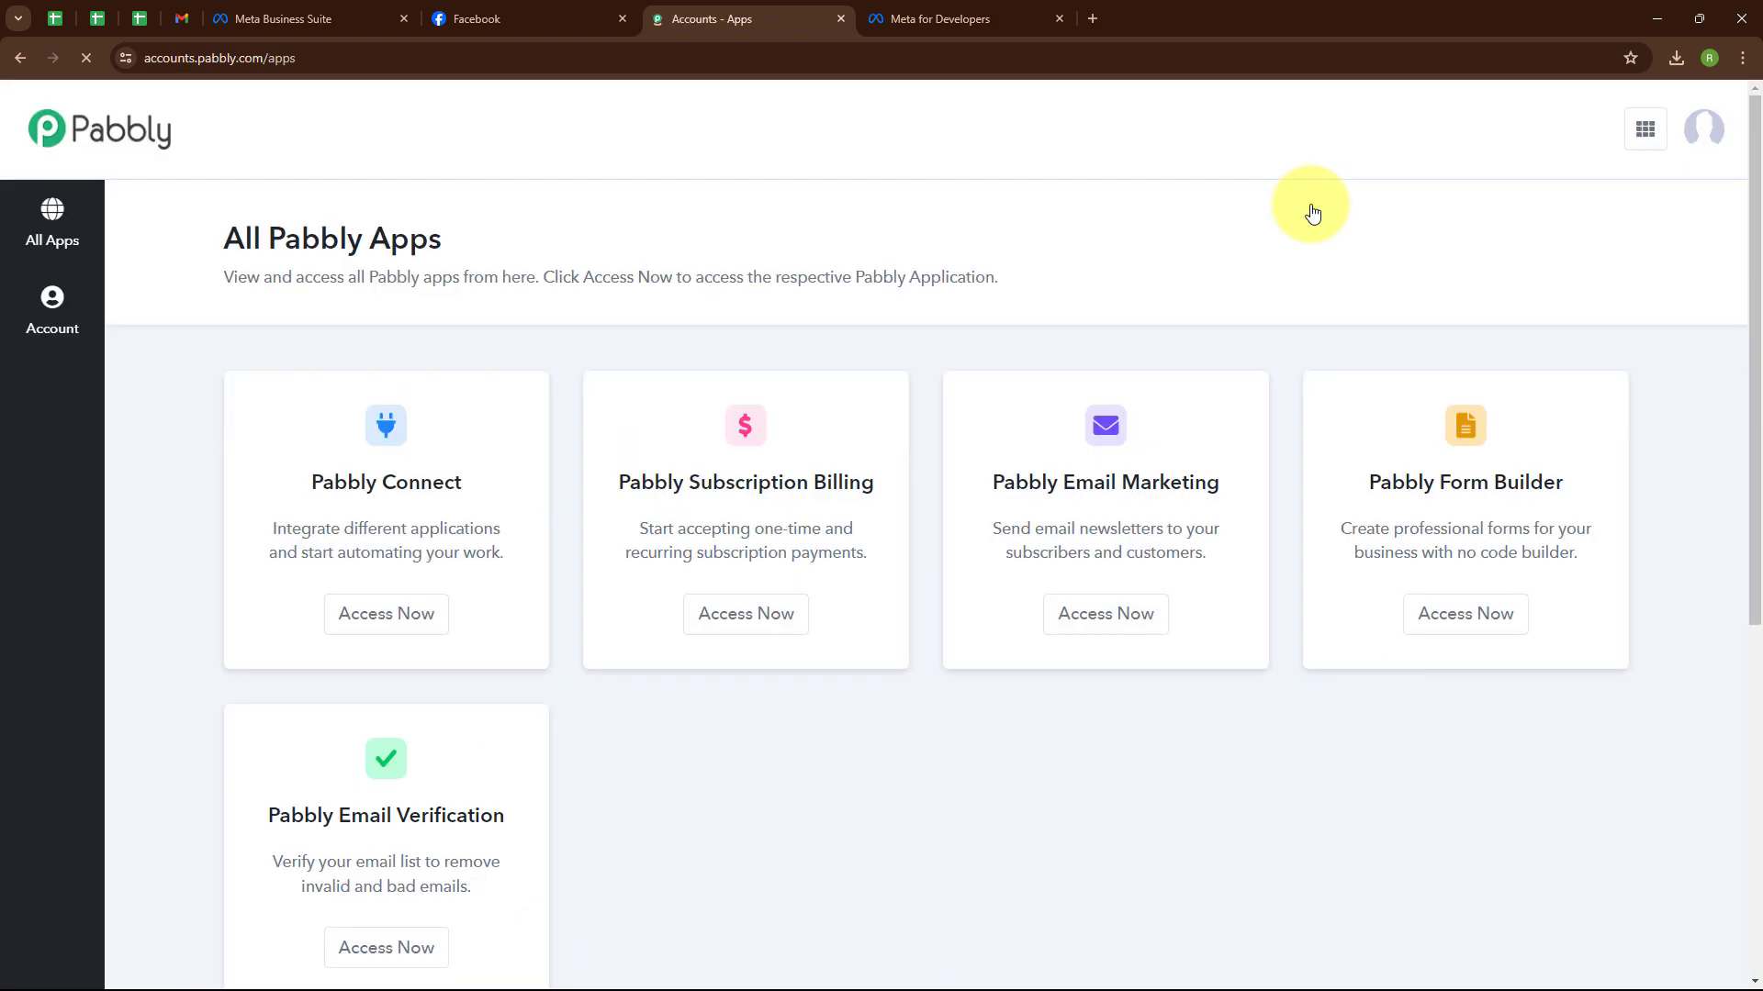
pyautogui.moveTo(254, 239); pyautogui.dragTo(547, 244)
pyautogui.click(618, 237)
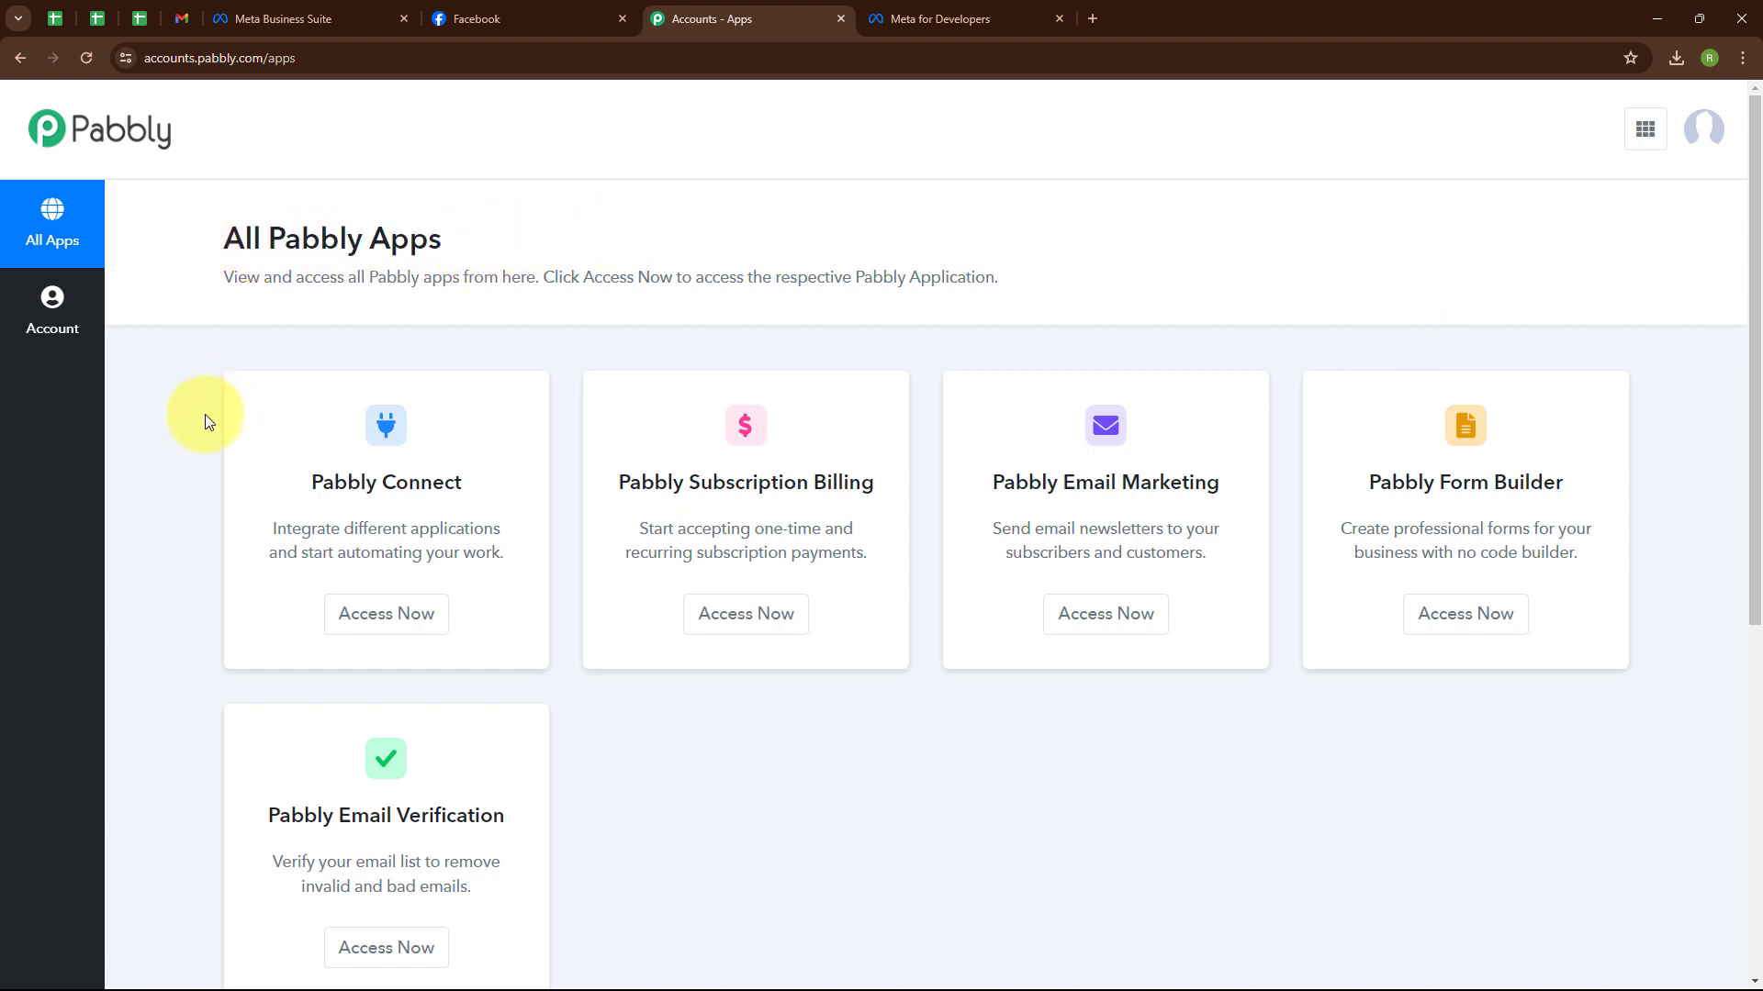
pyautogui.click(374, 610)
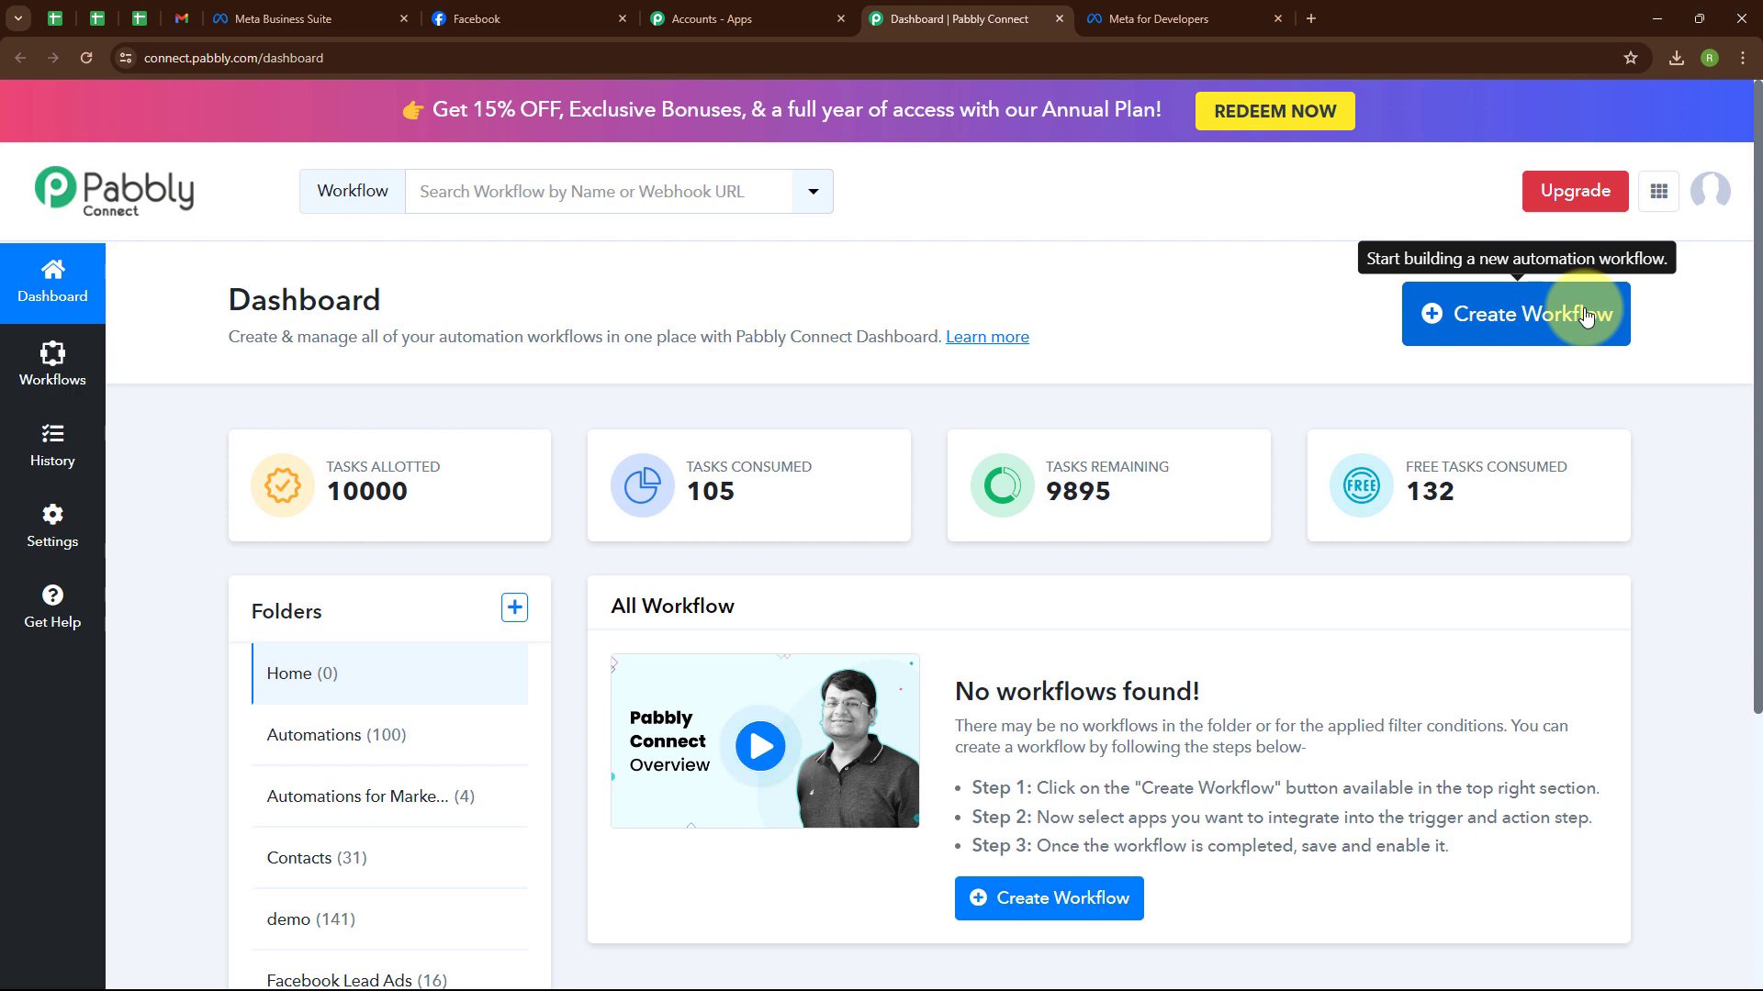
# Create the workflow 'Send Automated Email to New Facebook Leads' filed under the Facebook Lead Ads folder.
pyautogui.click(1585, 316)
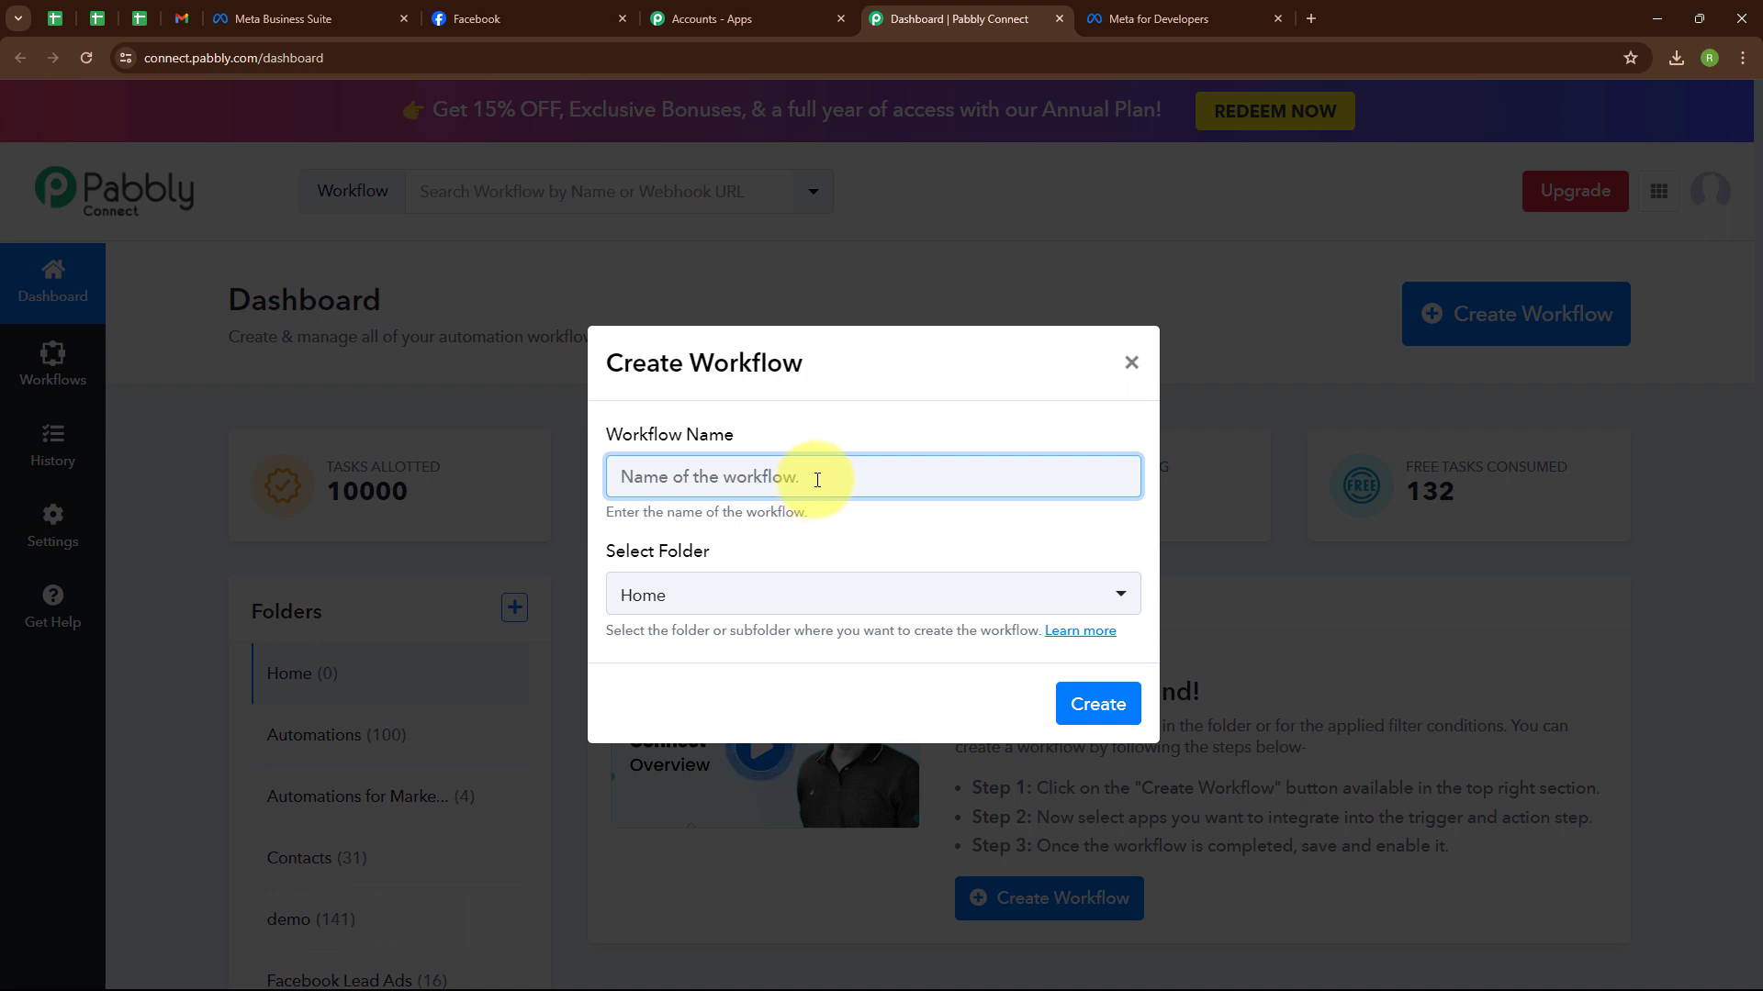
pyautogui.write('Send Automated Email to New Facebook Leads')
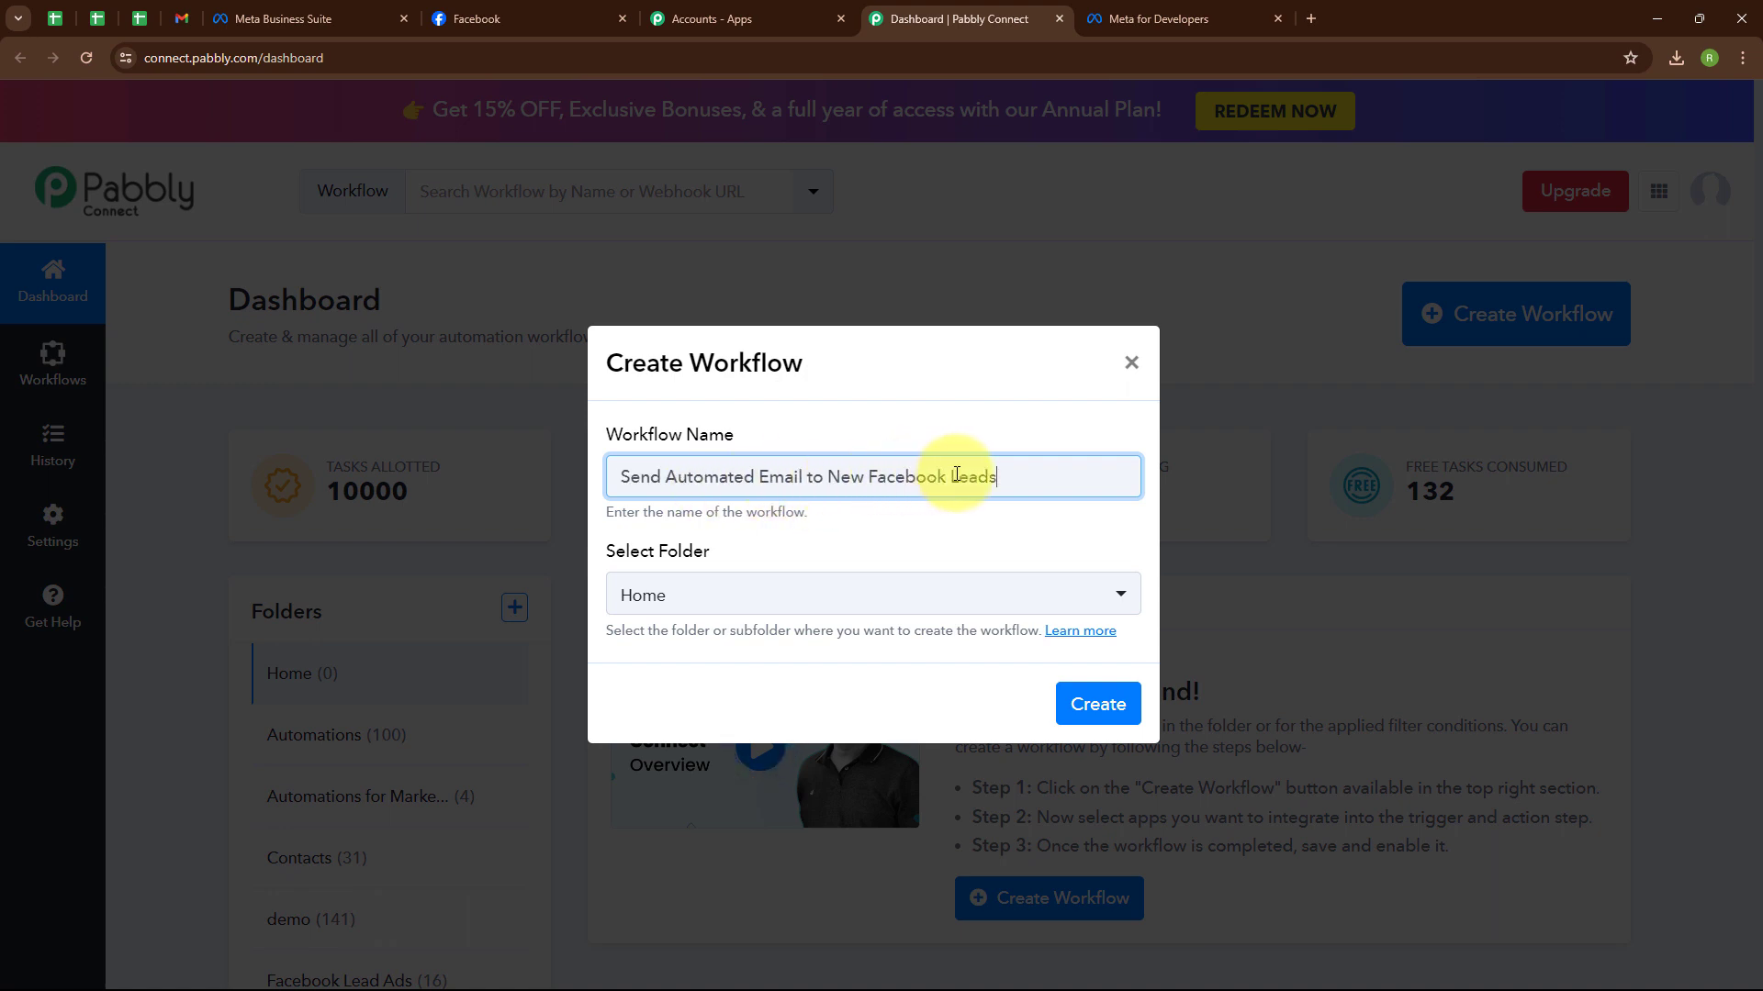
pyautogui.click(735, 592)
pyautogui.click(741, 438)
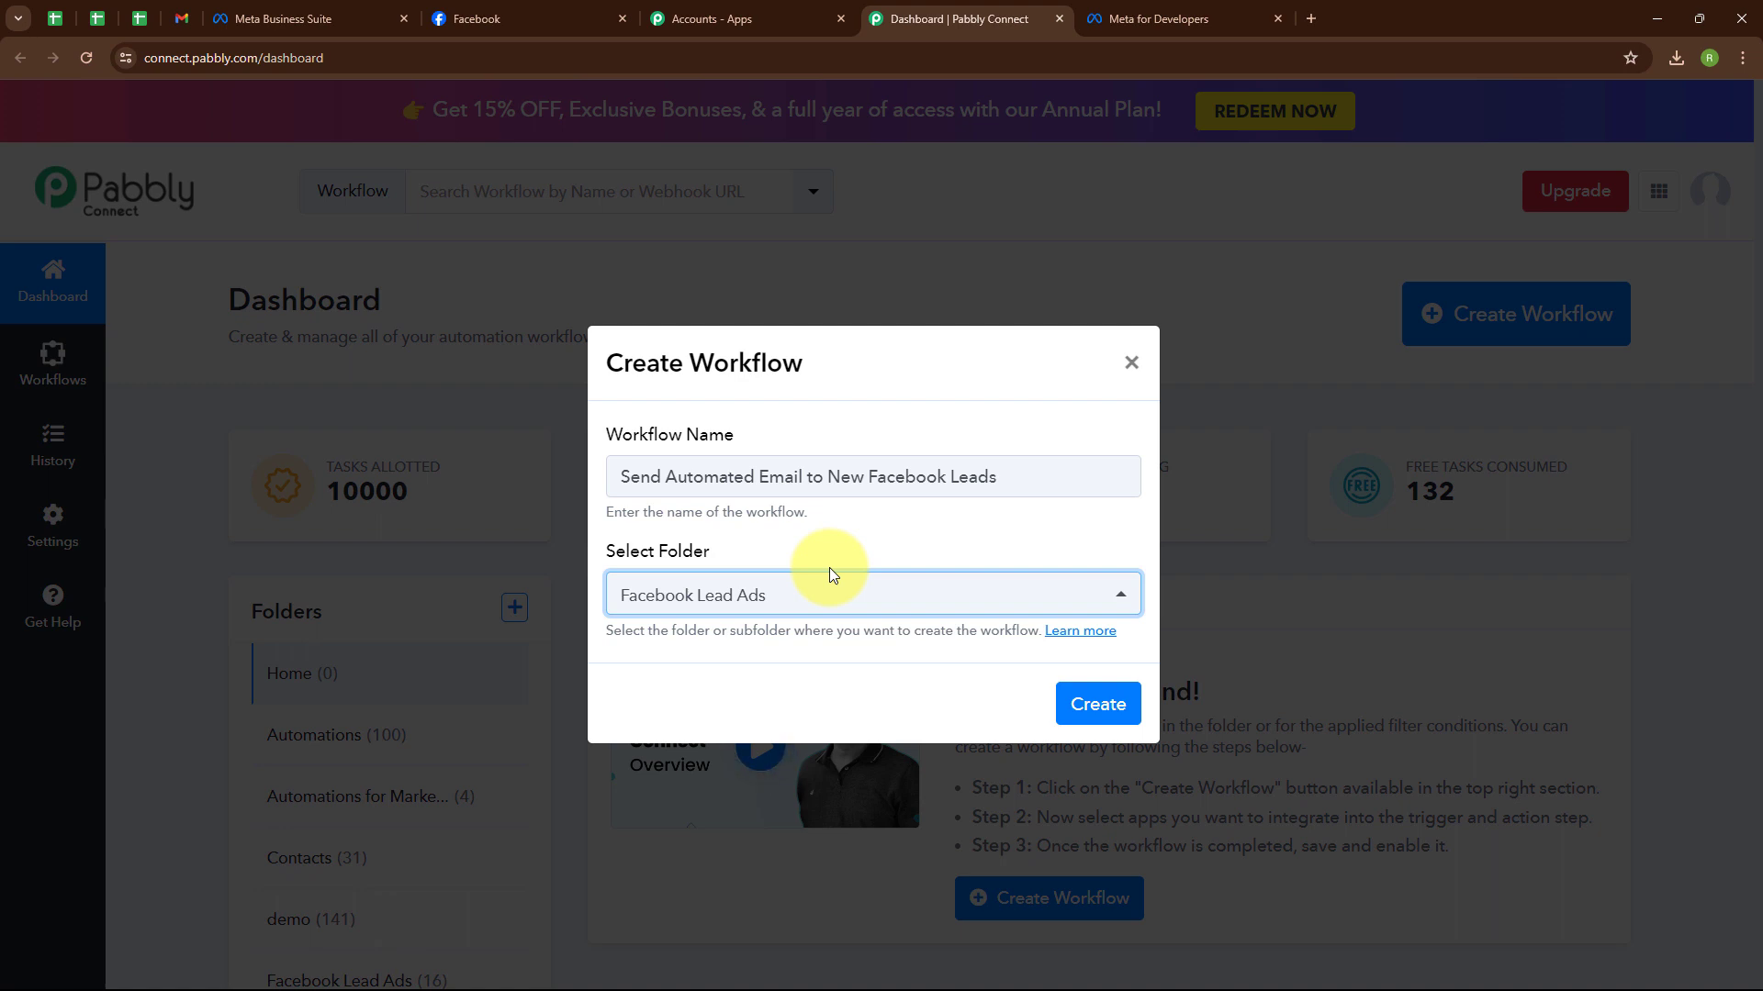
pyautogui.click(780, 560)
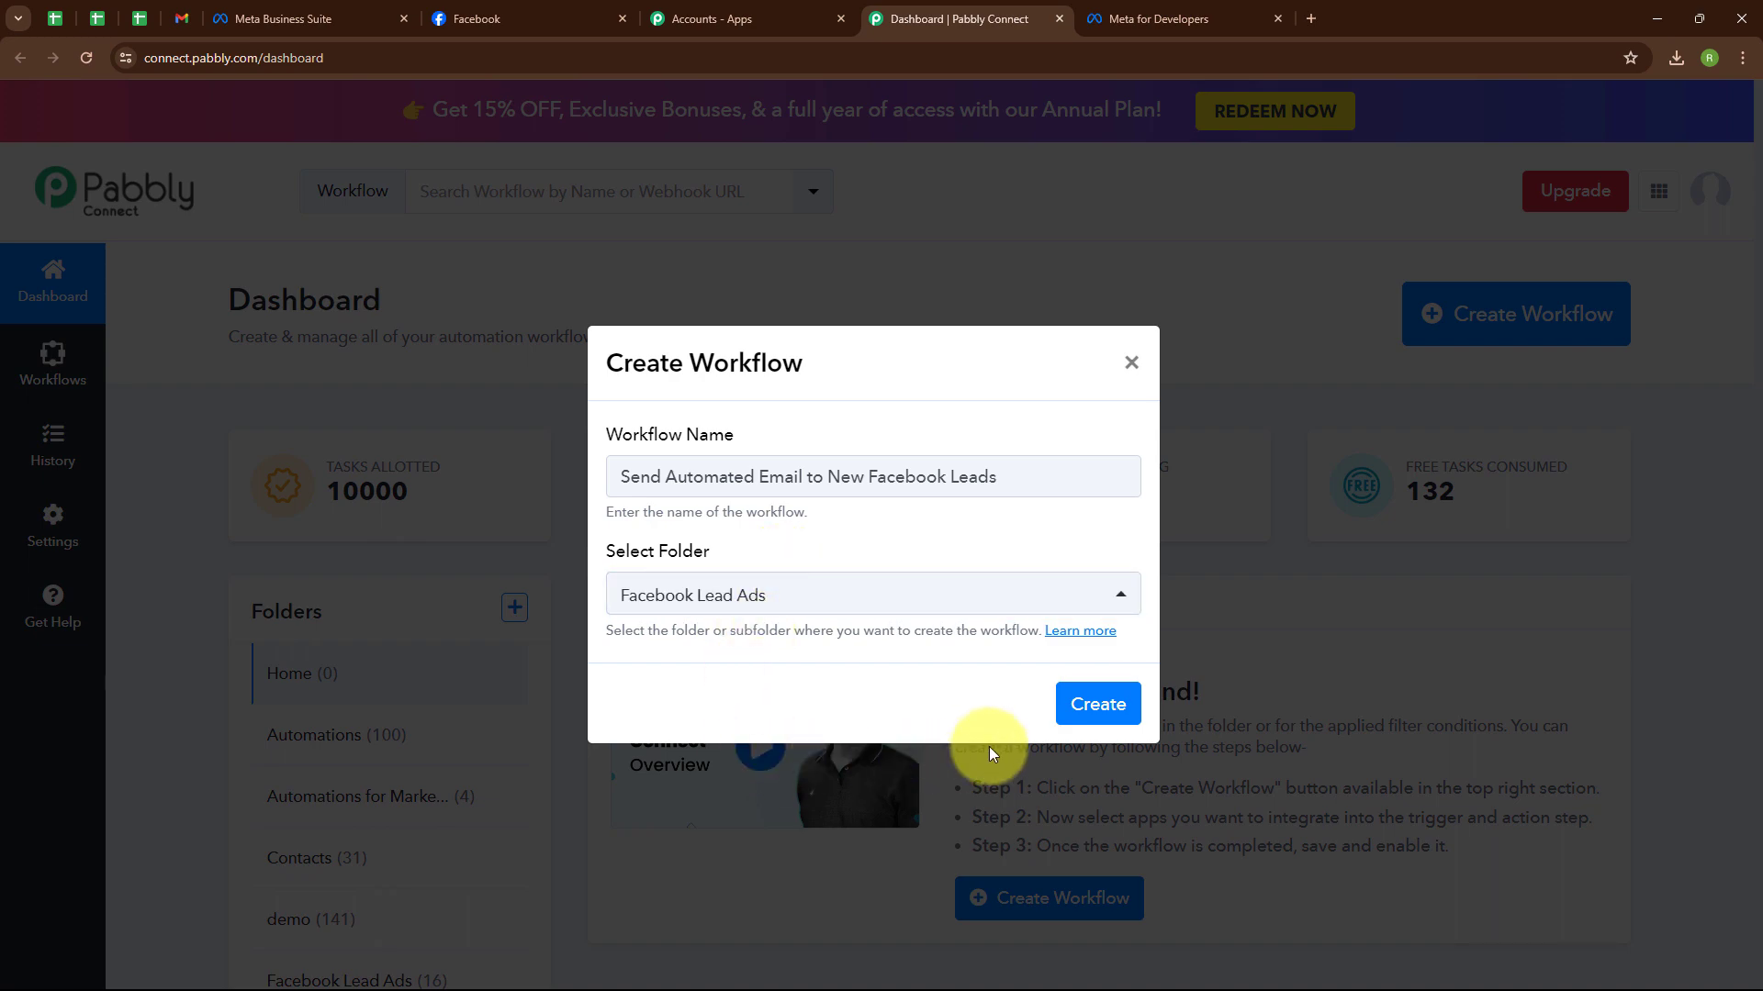
pyautogui.click(1113, 701)
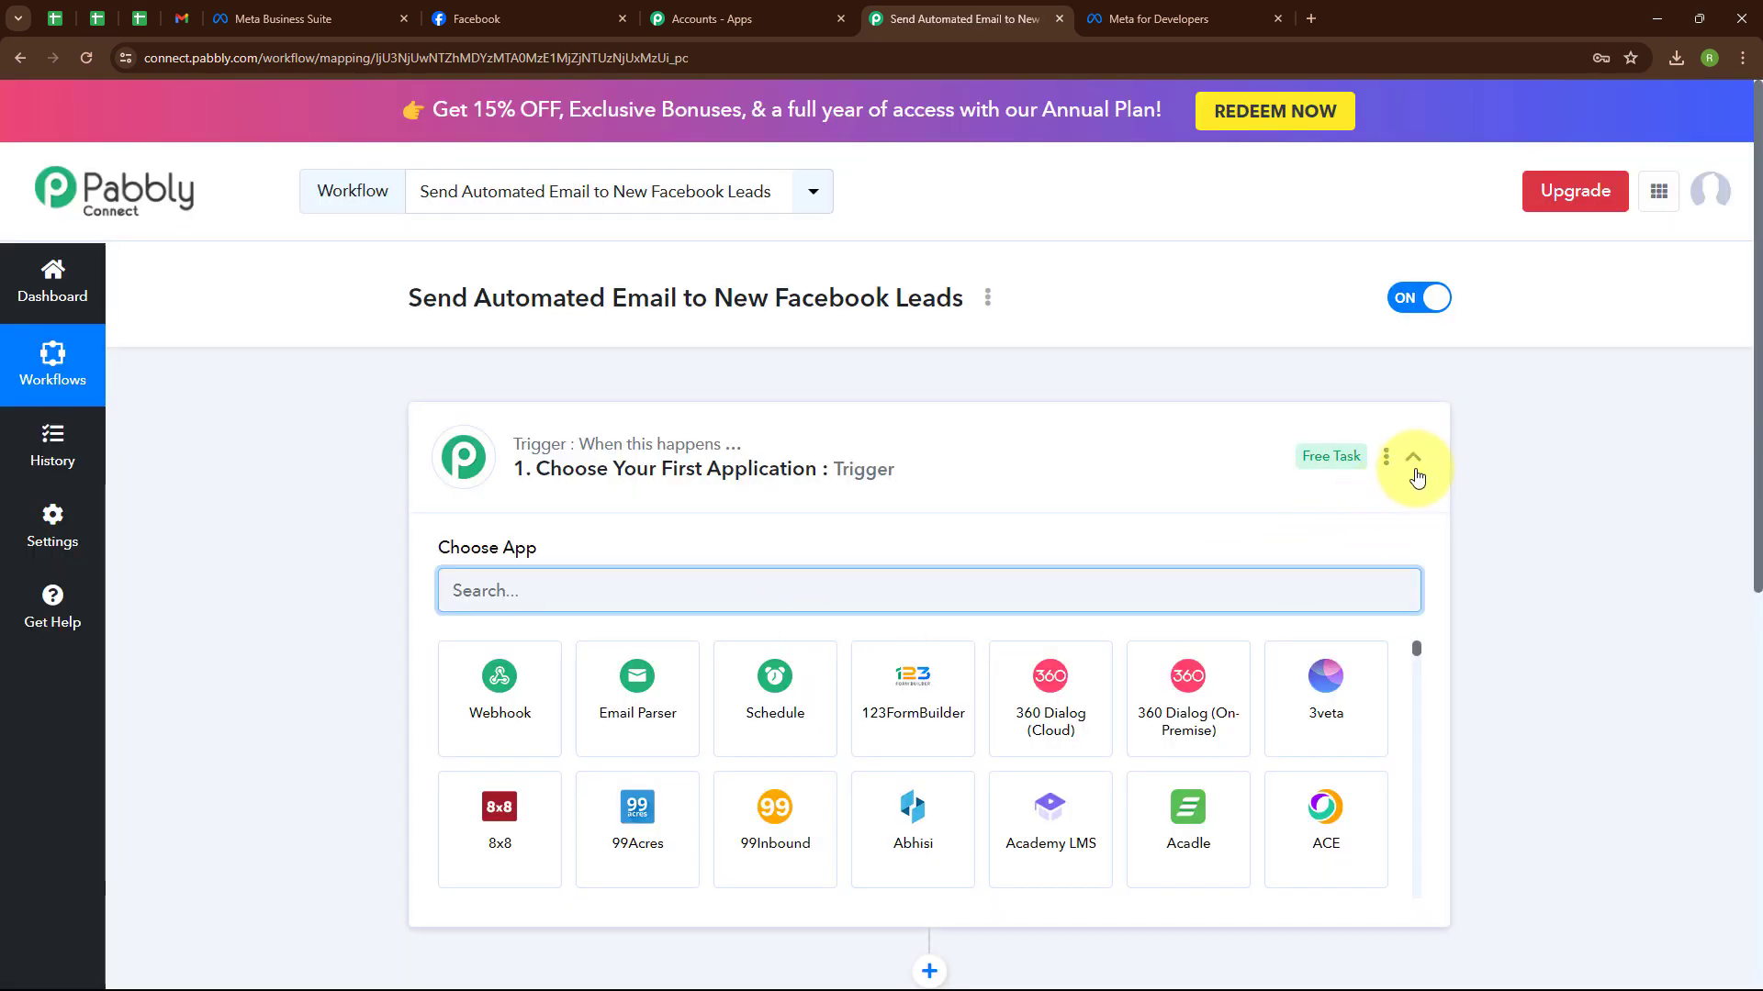
pyautogui.click(1412, 459)
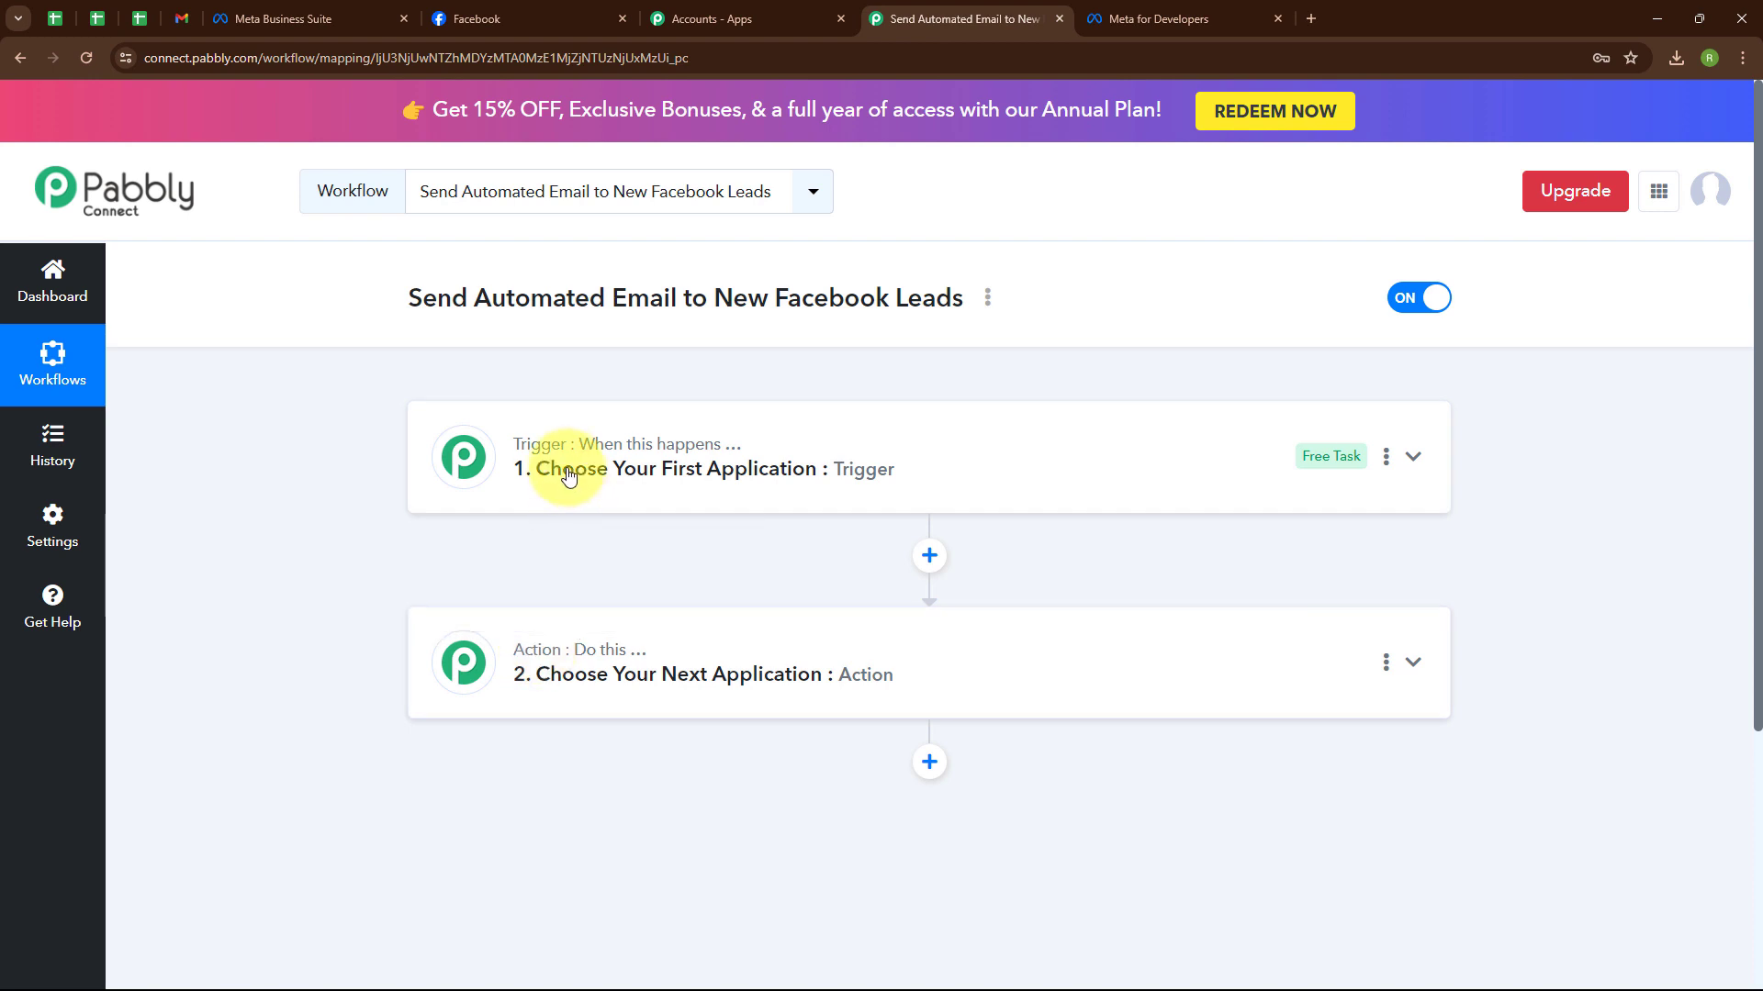
# Set the trigger app to Facebook Lead Ads, found by searching 'Face', with event New Lead (Instant).
pyautogui.moveTo(573, 452)
pyautogui.moveTo(611, 652)
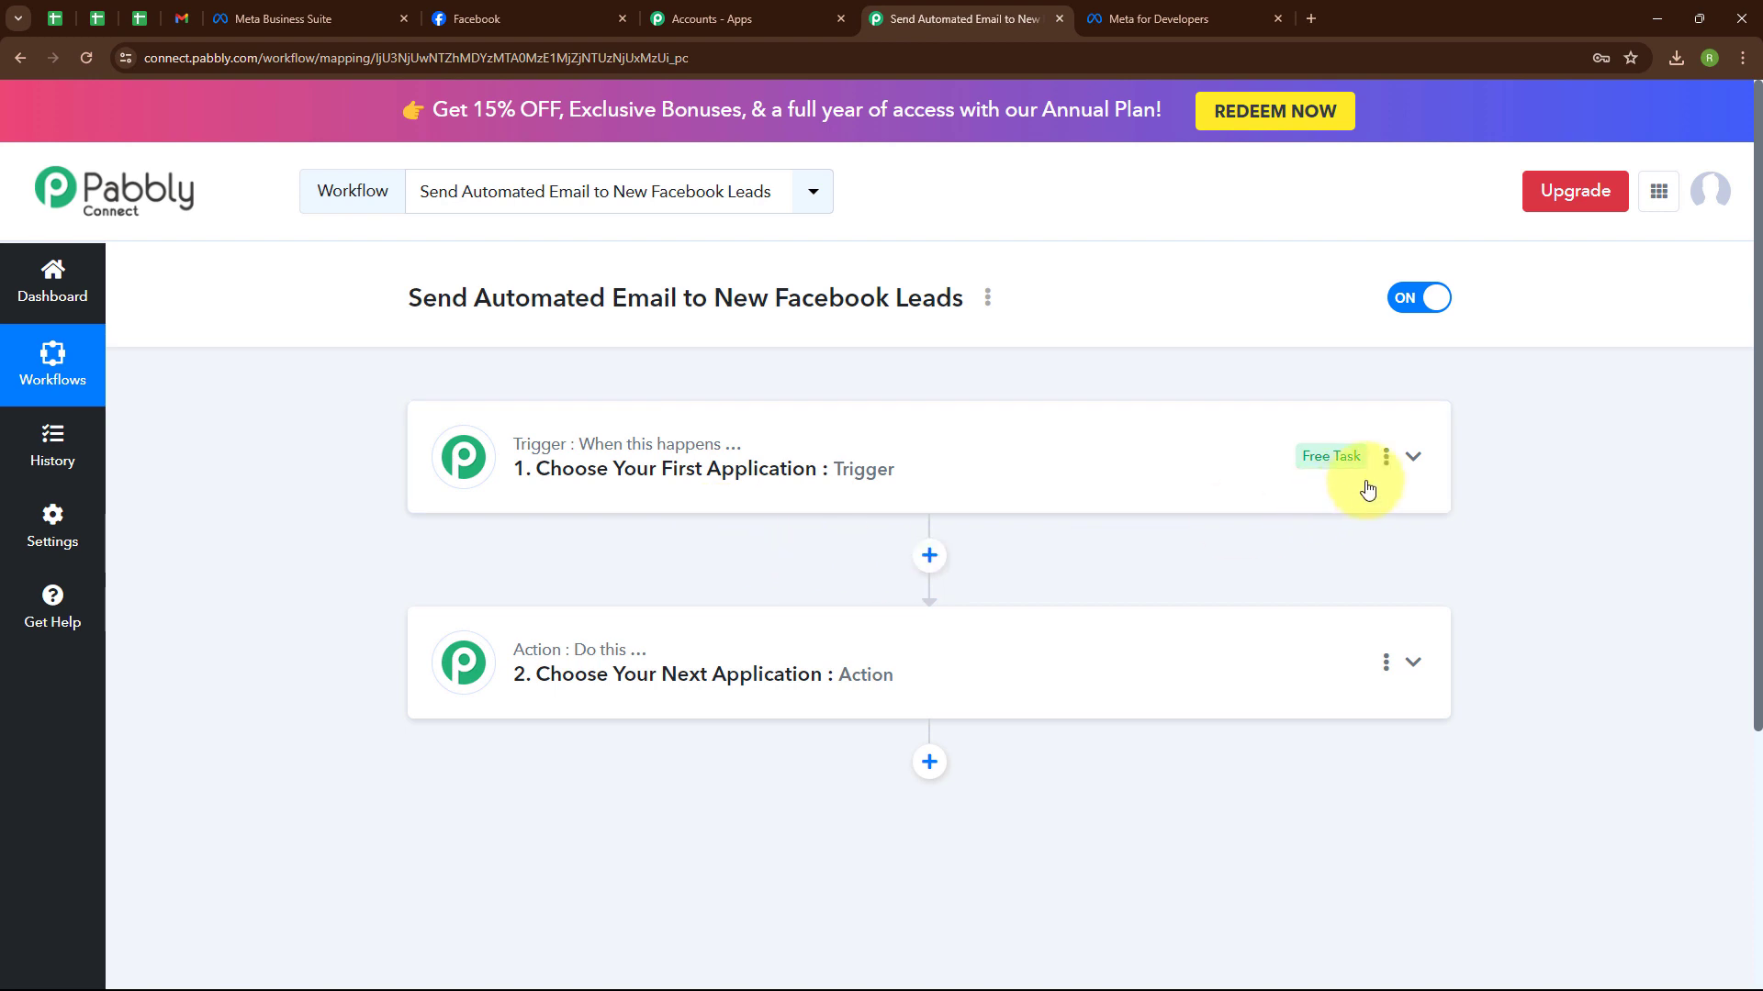
pyautogui.click(1416, 458)
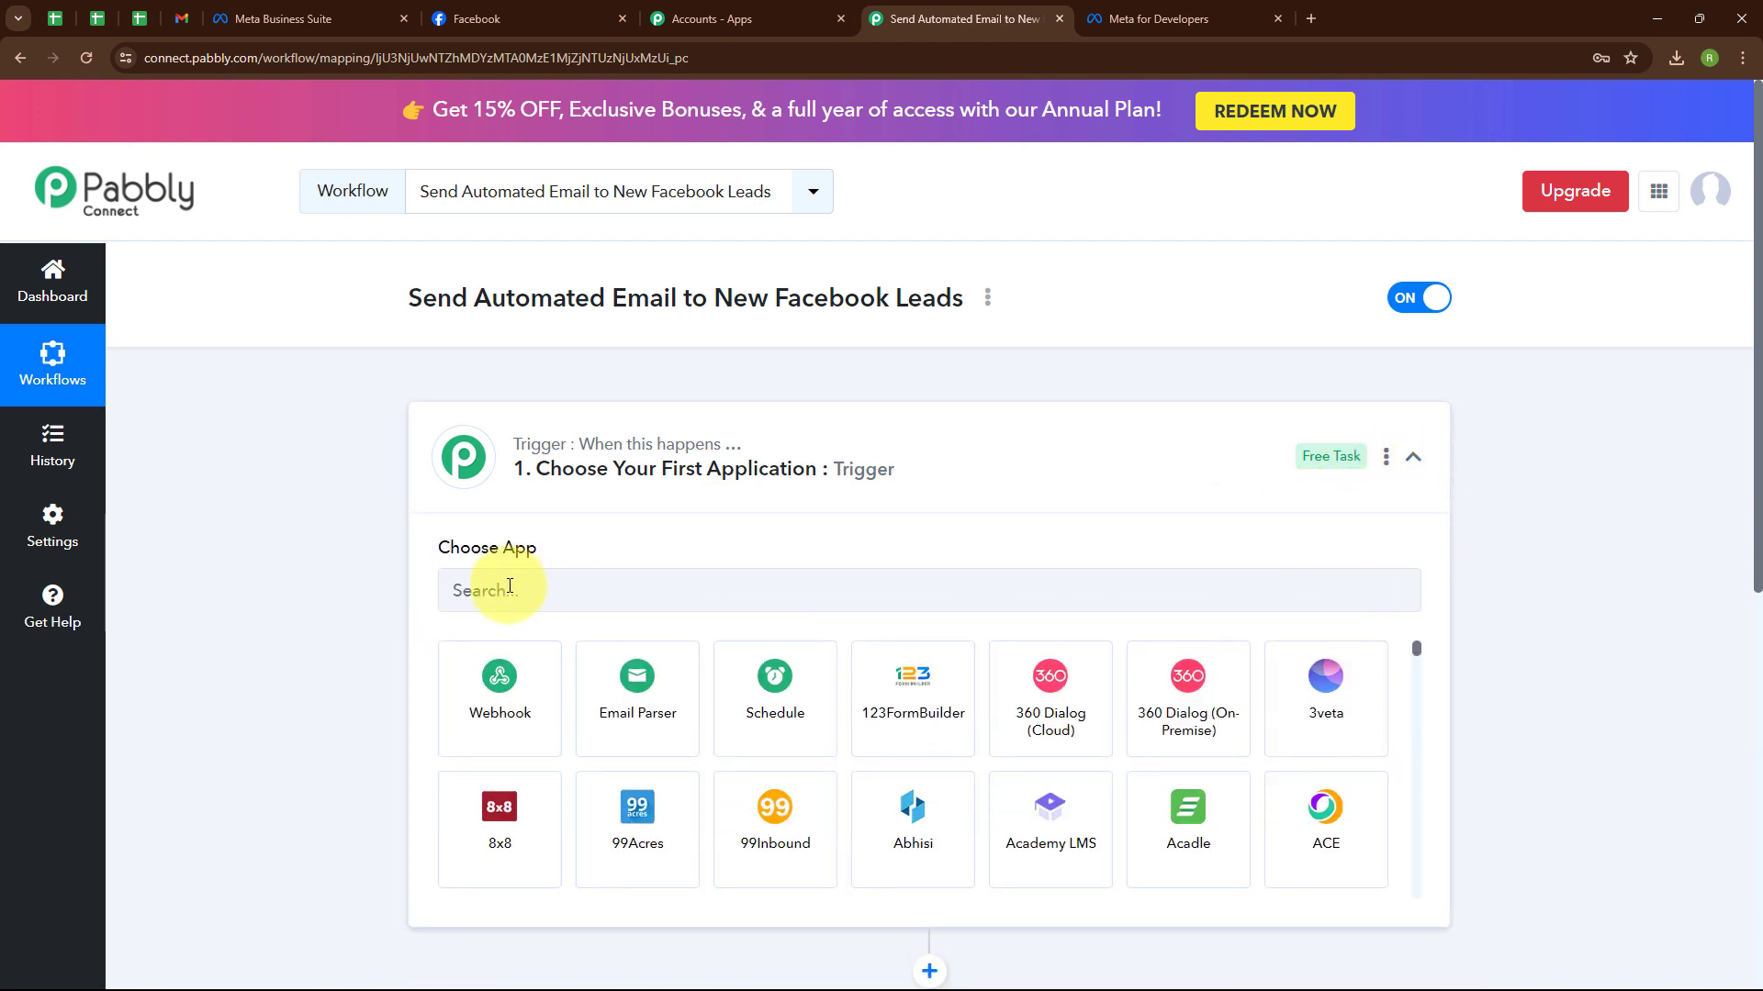
pyautogui.click(510, 586)
pyautogui.write('Face')
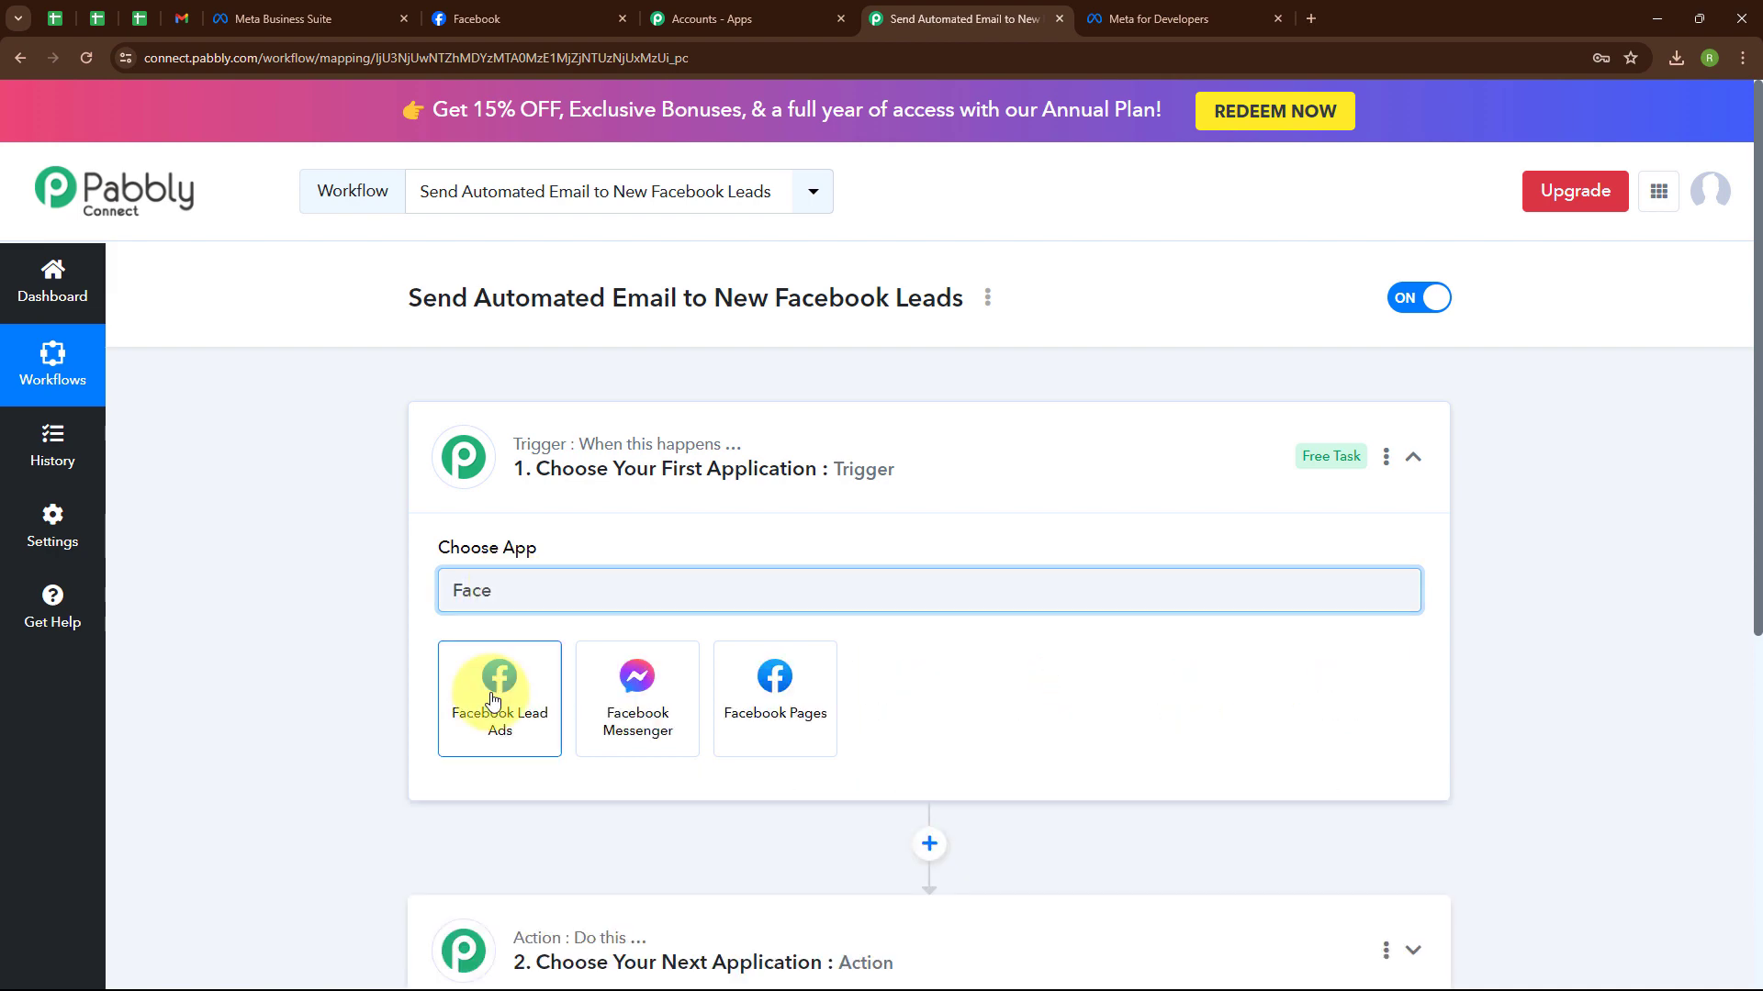
pyautogui.click(493, 696)
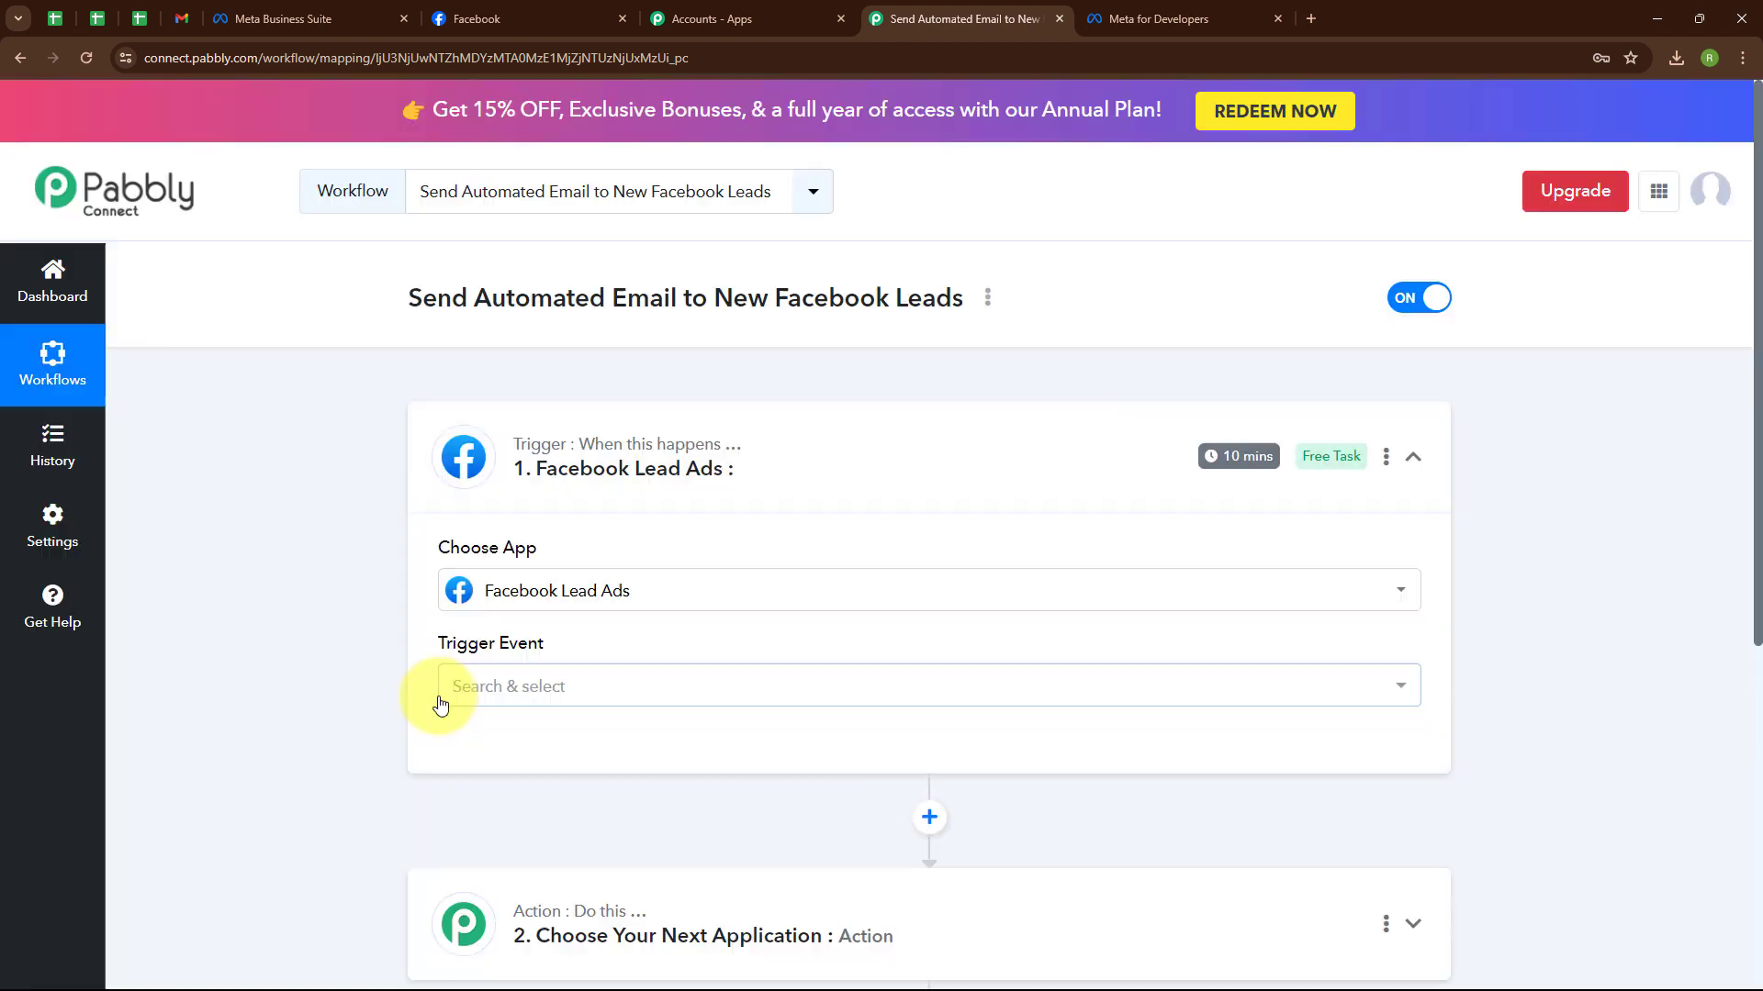
pyautogui.click(660, 690)
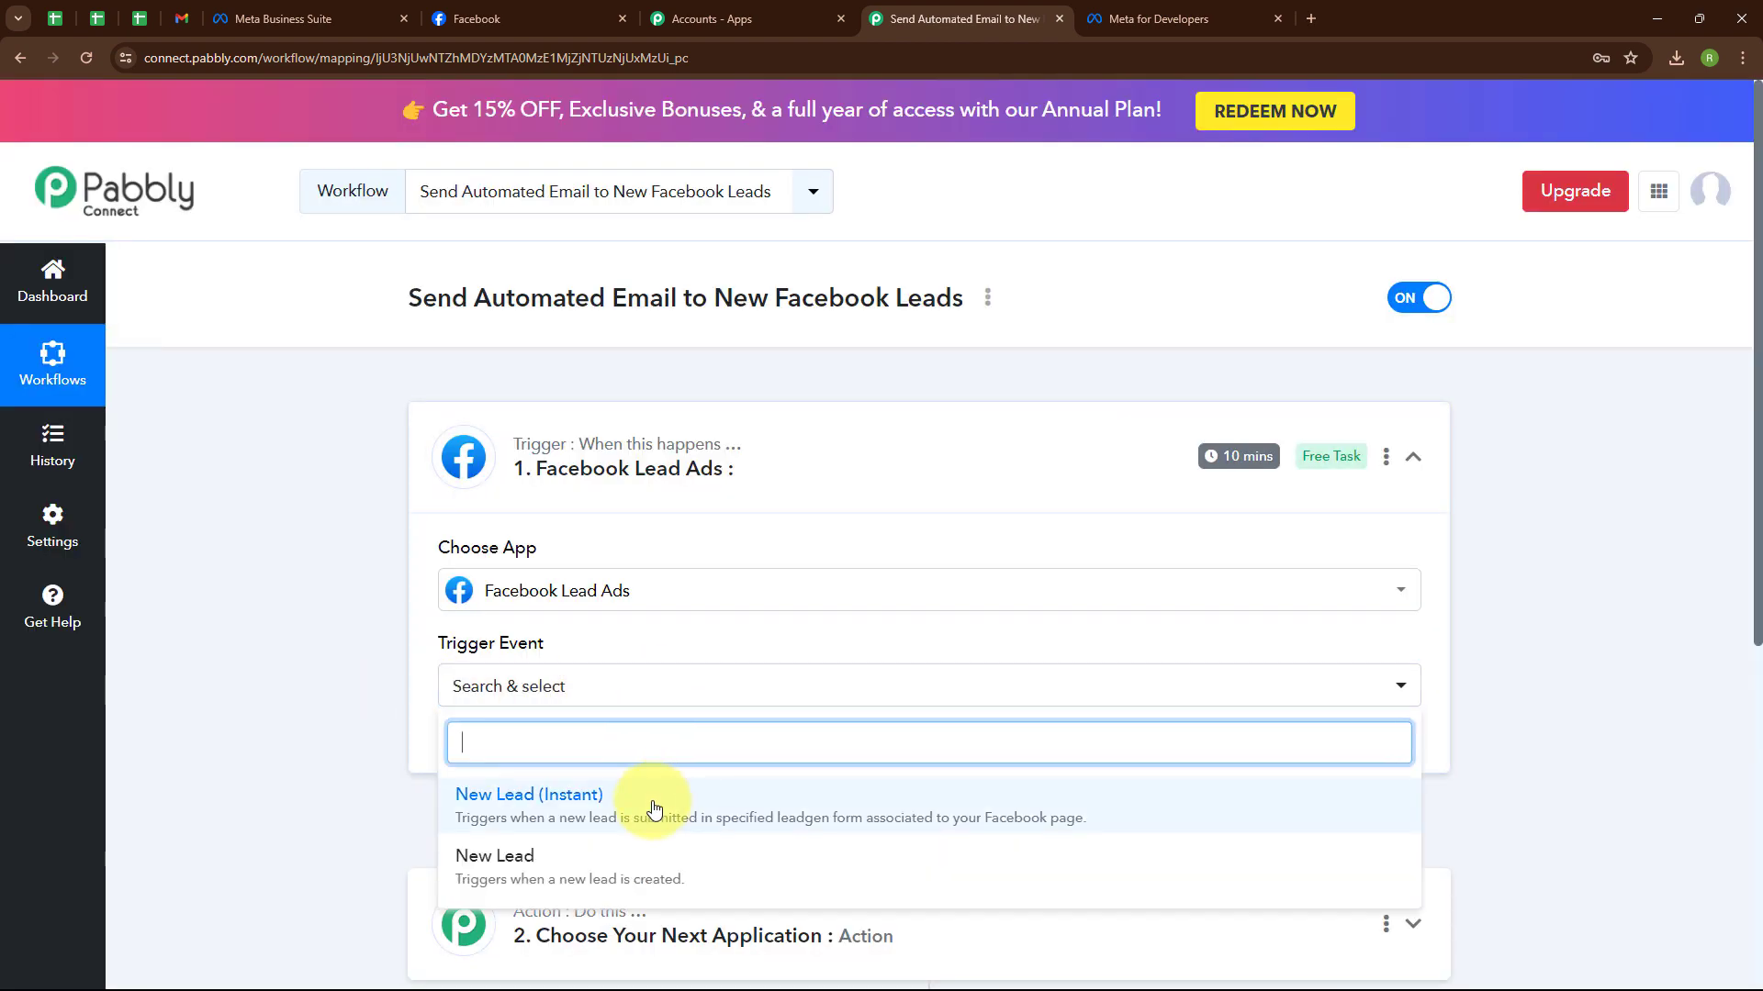
pyautogui.click(653, 808)
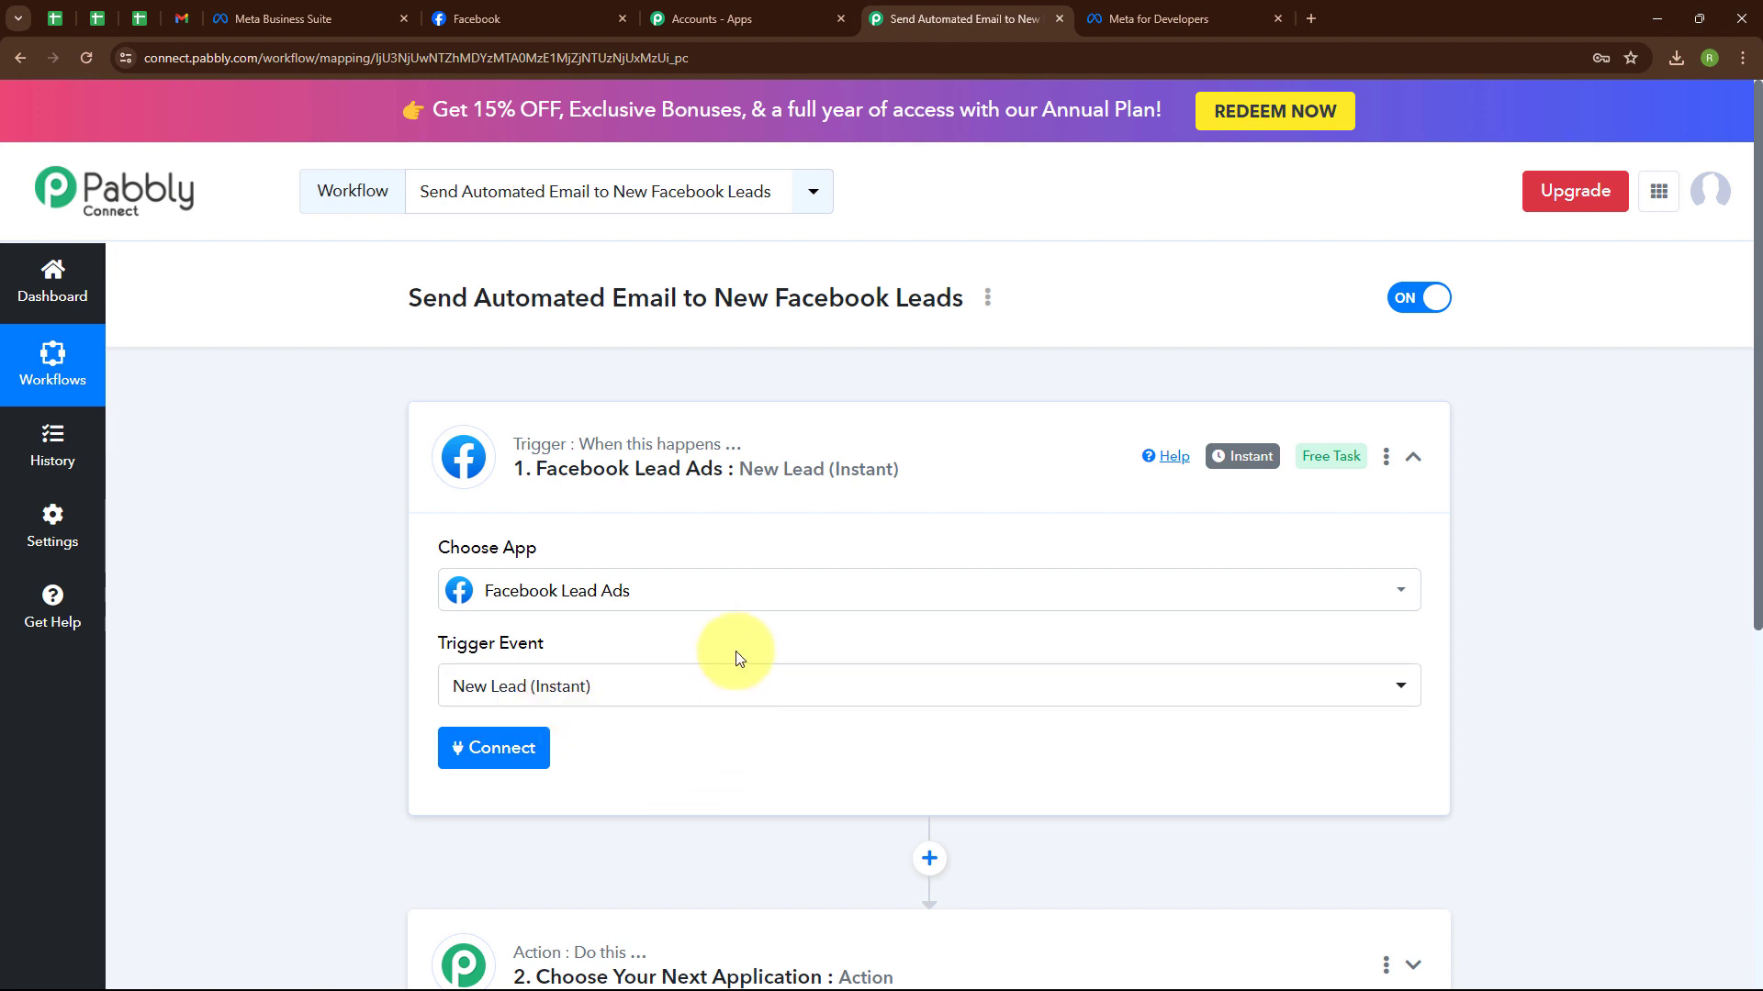
pyautogui.click(501, 767)
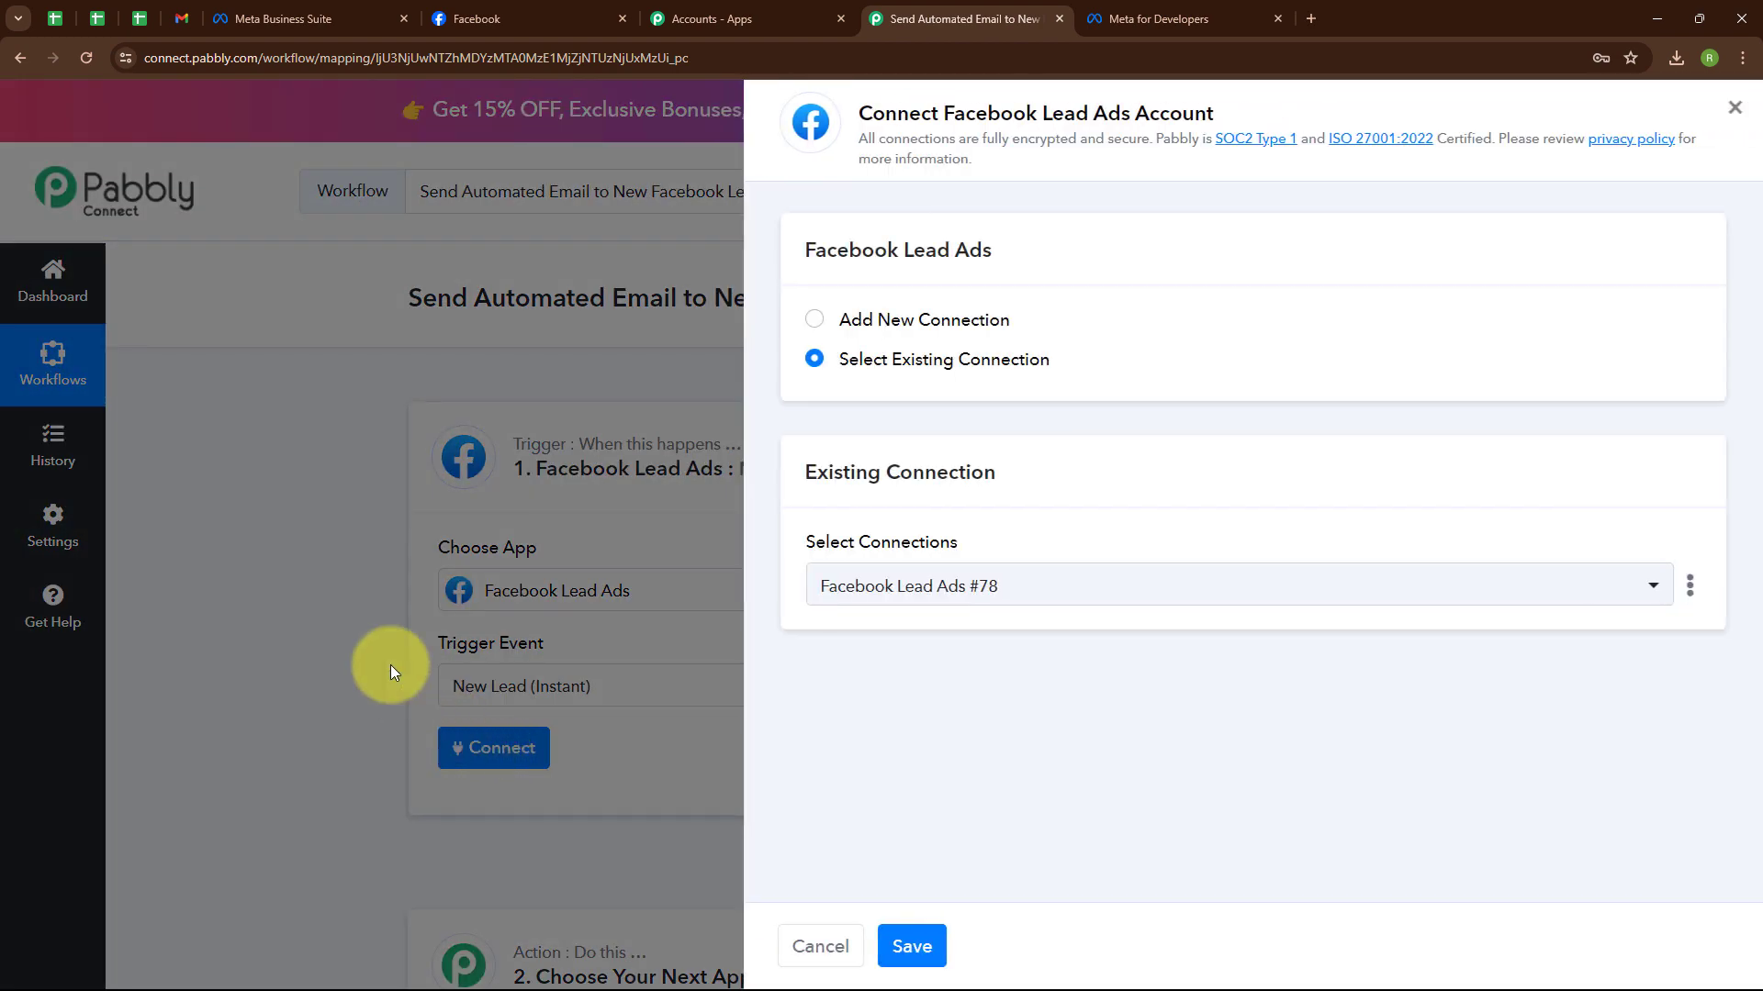
# Add and authorize a new Facebook Lead Ads connection, checking the page name in the Facebook tab.
pyautogui.click(814, 321)
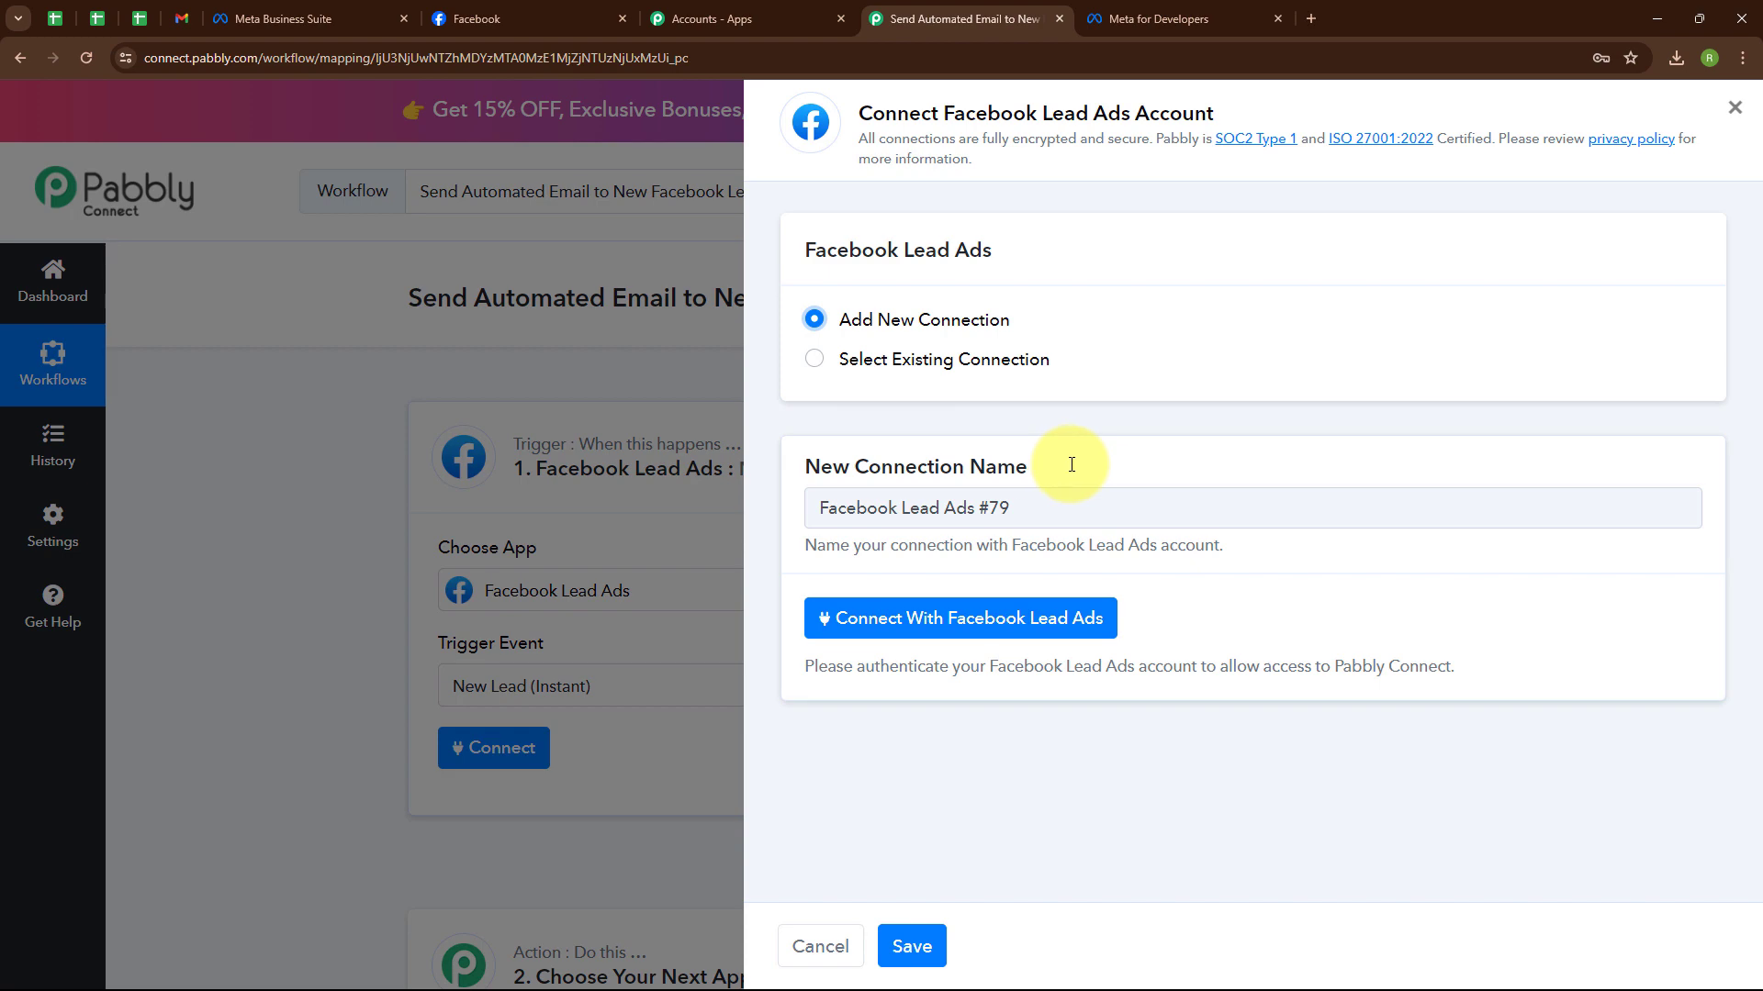
pyautogui.click(996, 627)
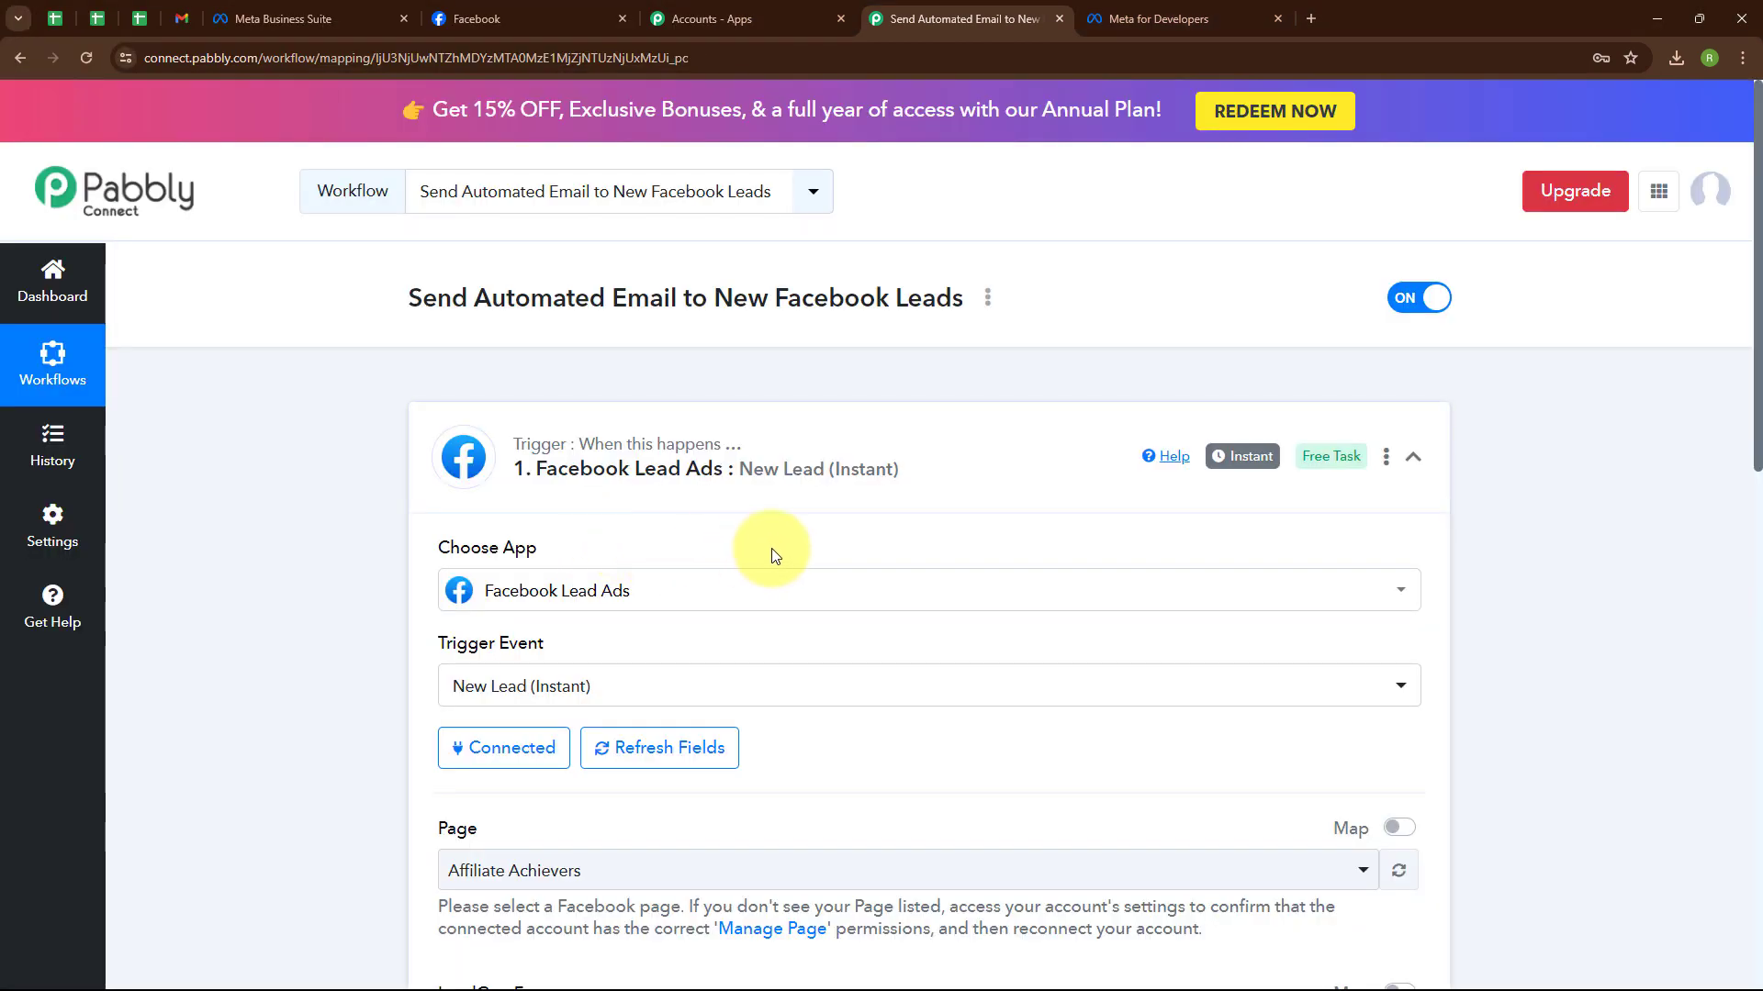
pyautogui.click(582, 8)
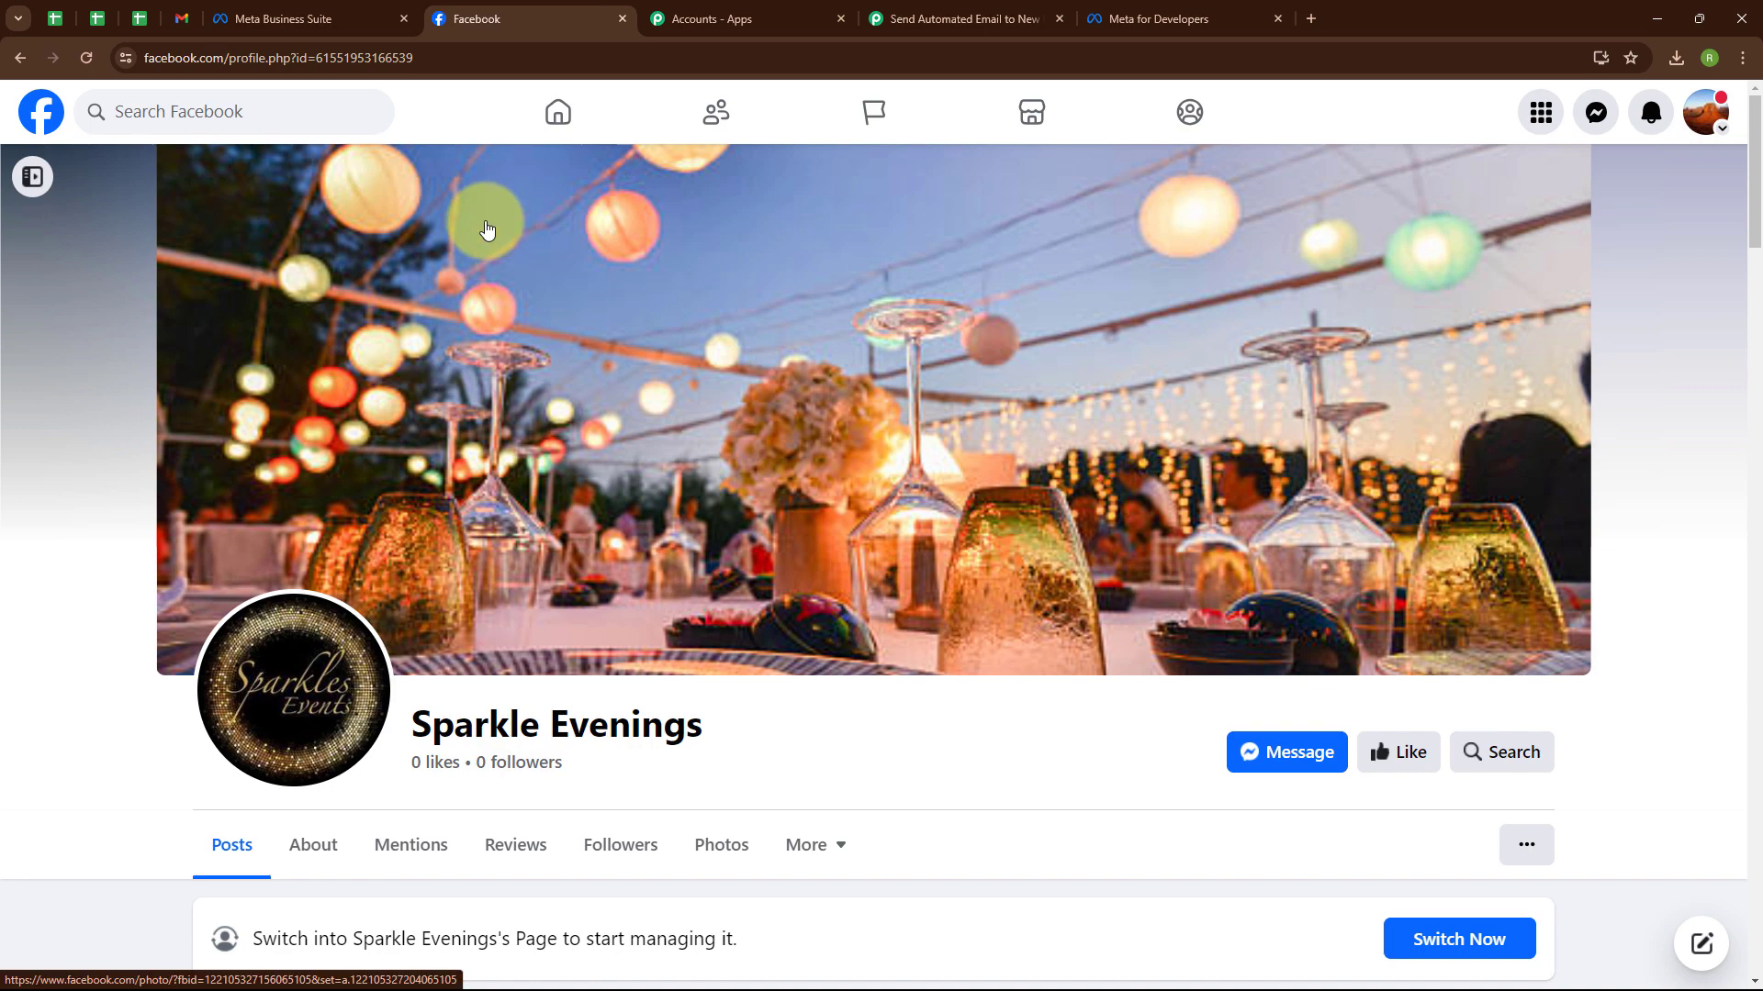
pyautogui.click(1028, 8)
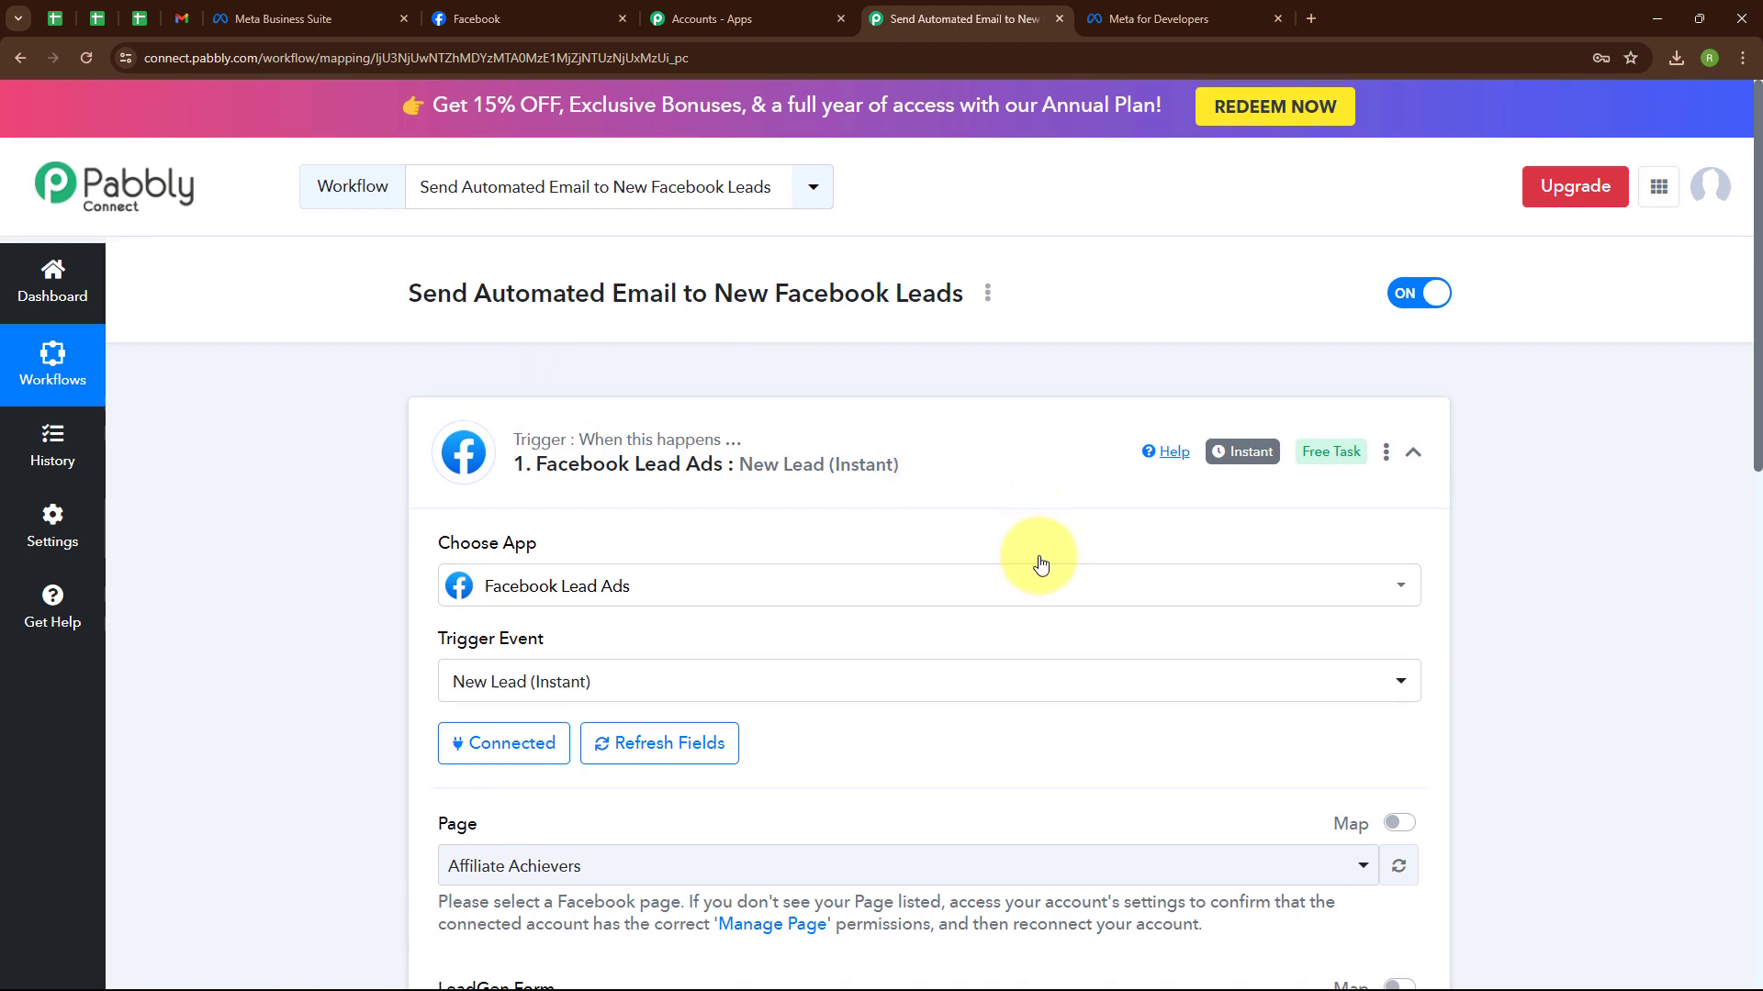
# Choose Sparkle Evenings as the trigger's Facebook page, checking its lead forms on Facebook.
pyautogui.scroll(-5, 1040, 565)
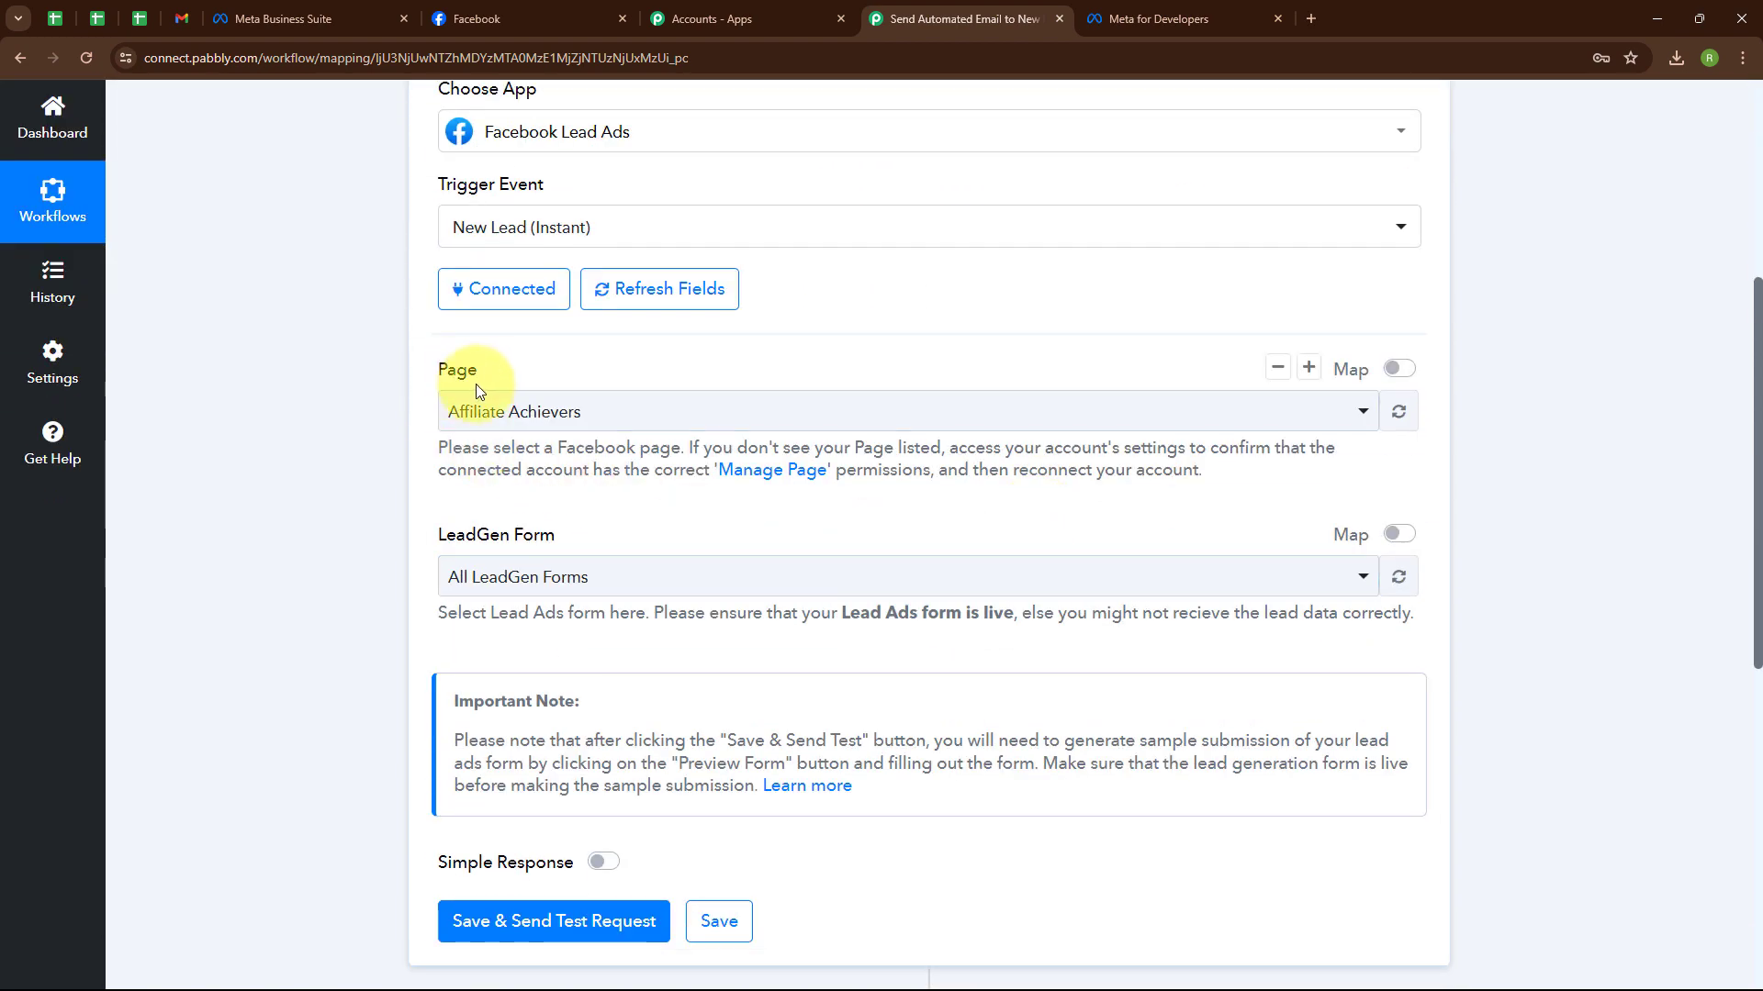
pyautogui.click(622, 413)
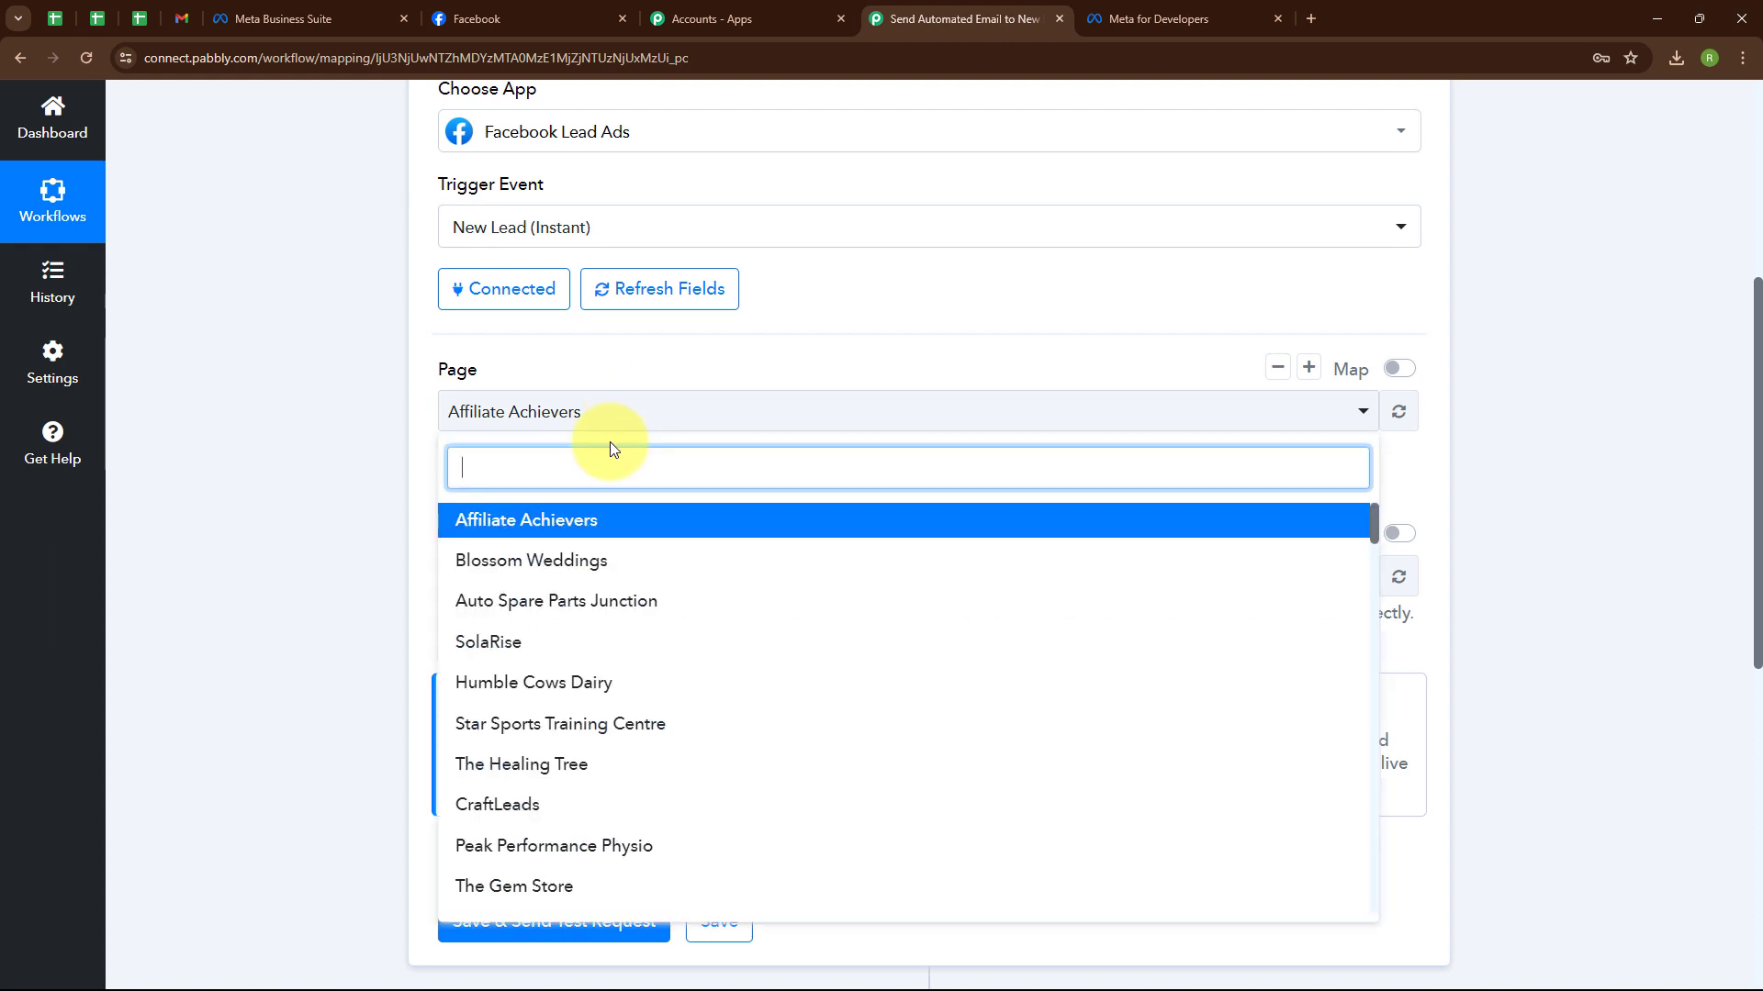
pyautogui.write('Spar')
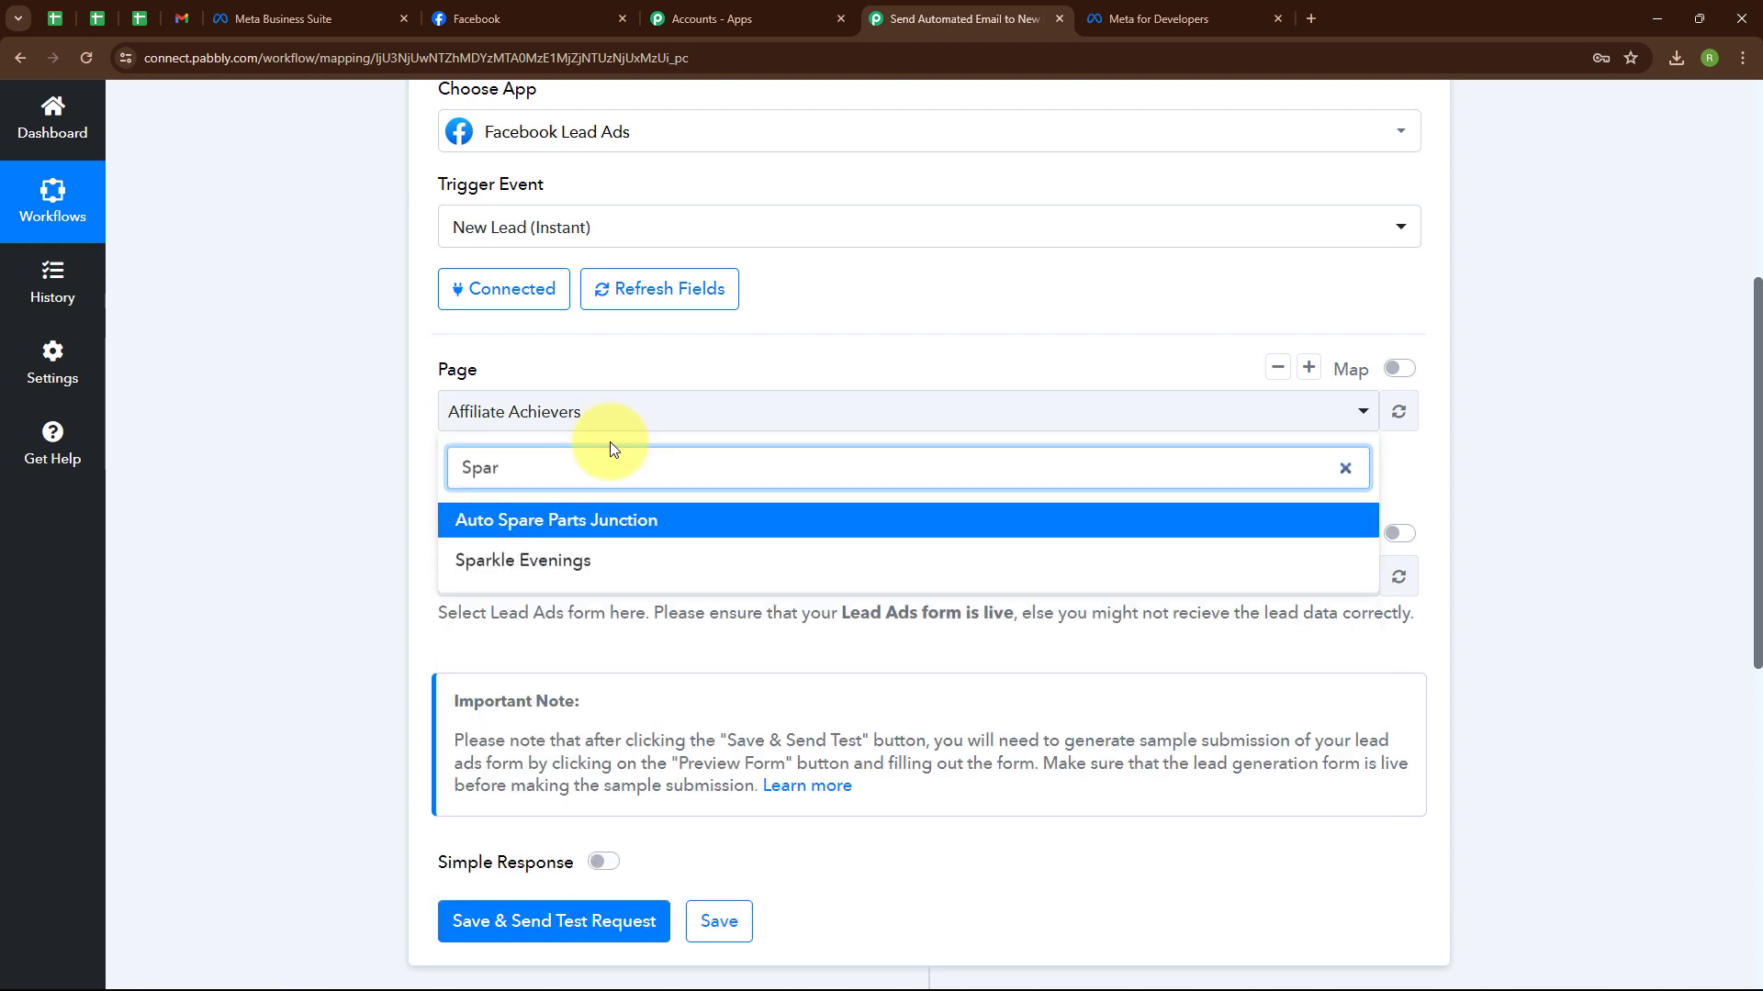
pyautogui.click(487, 560)
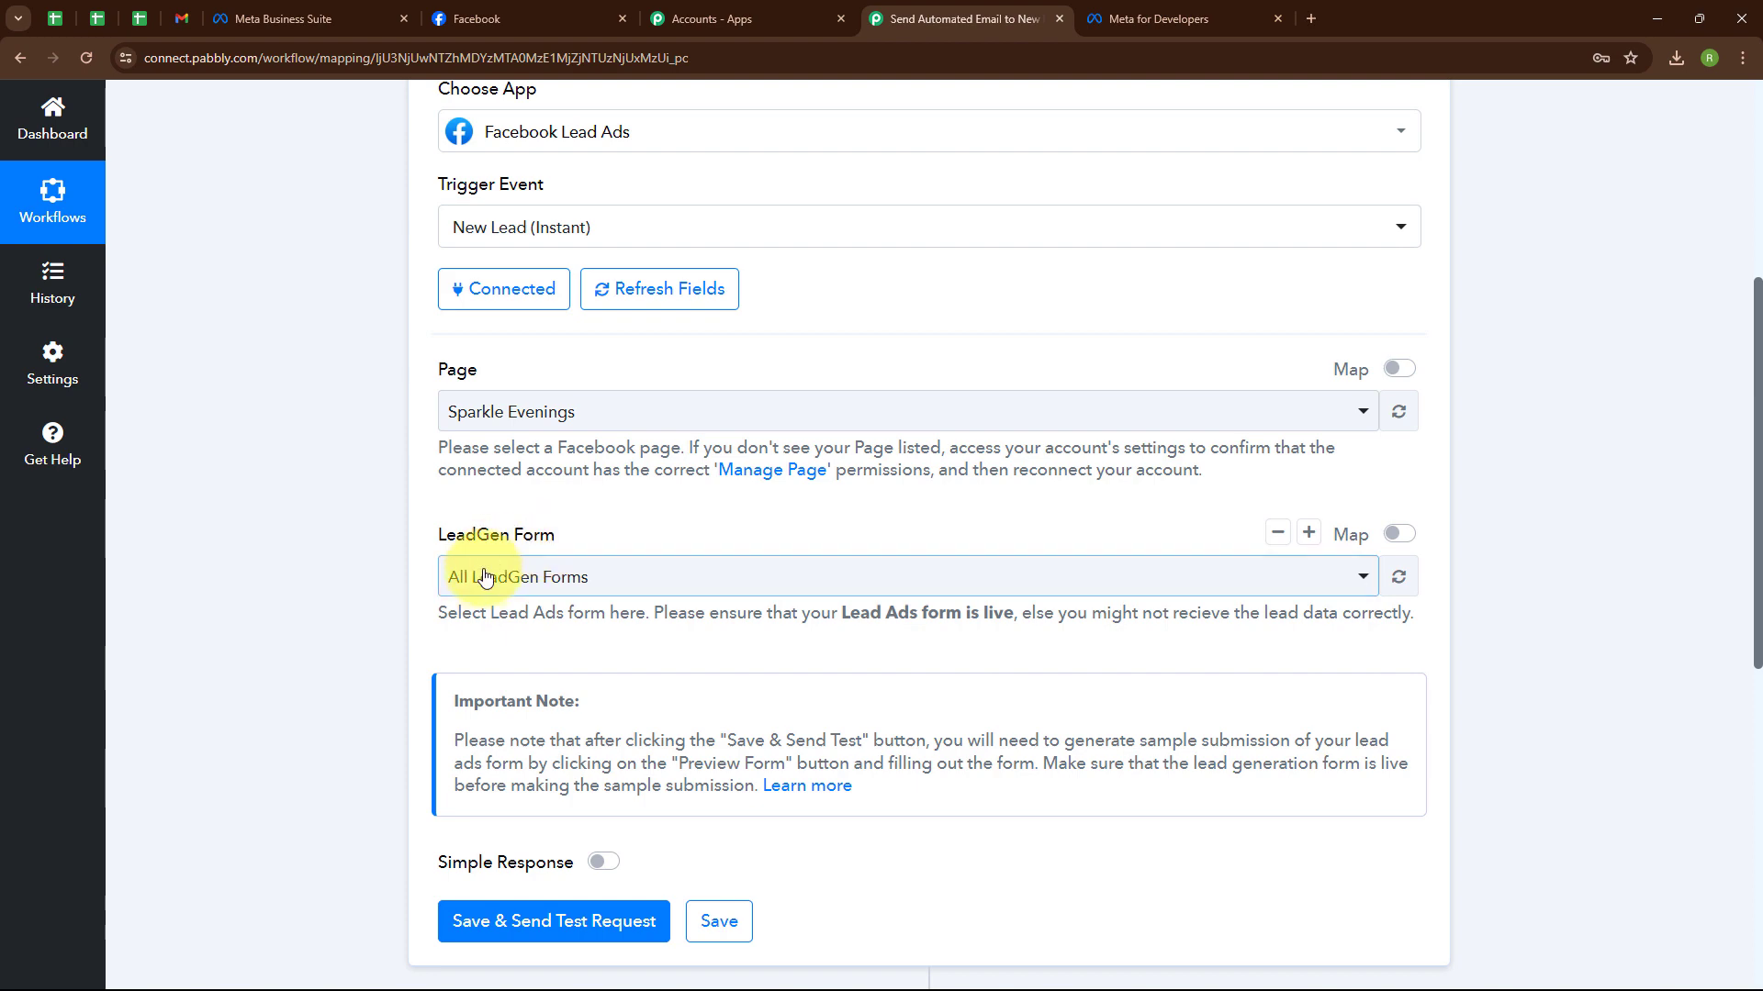
pyautogui.click(280, 18)
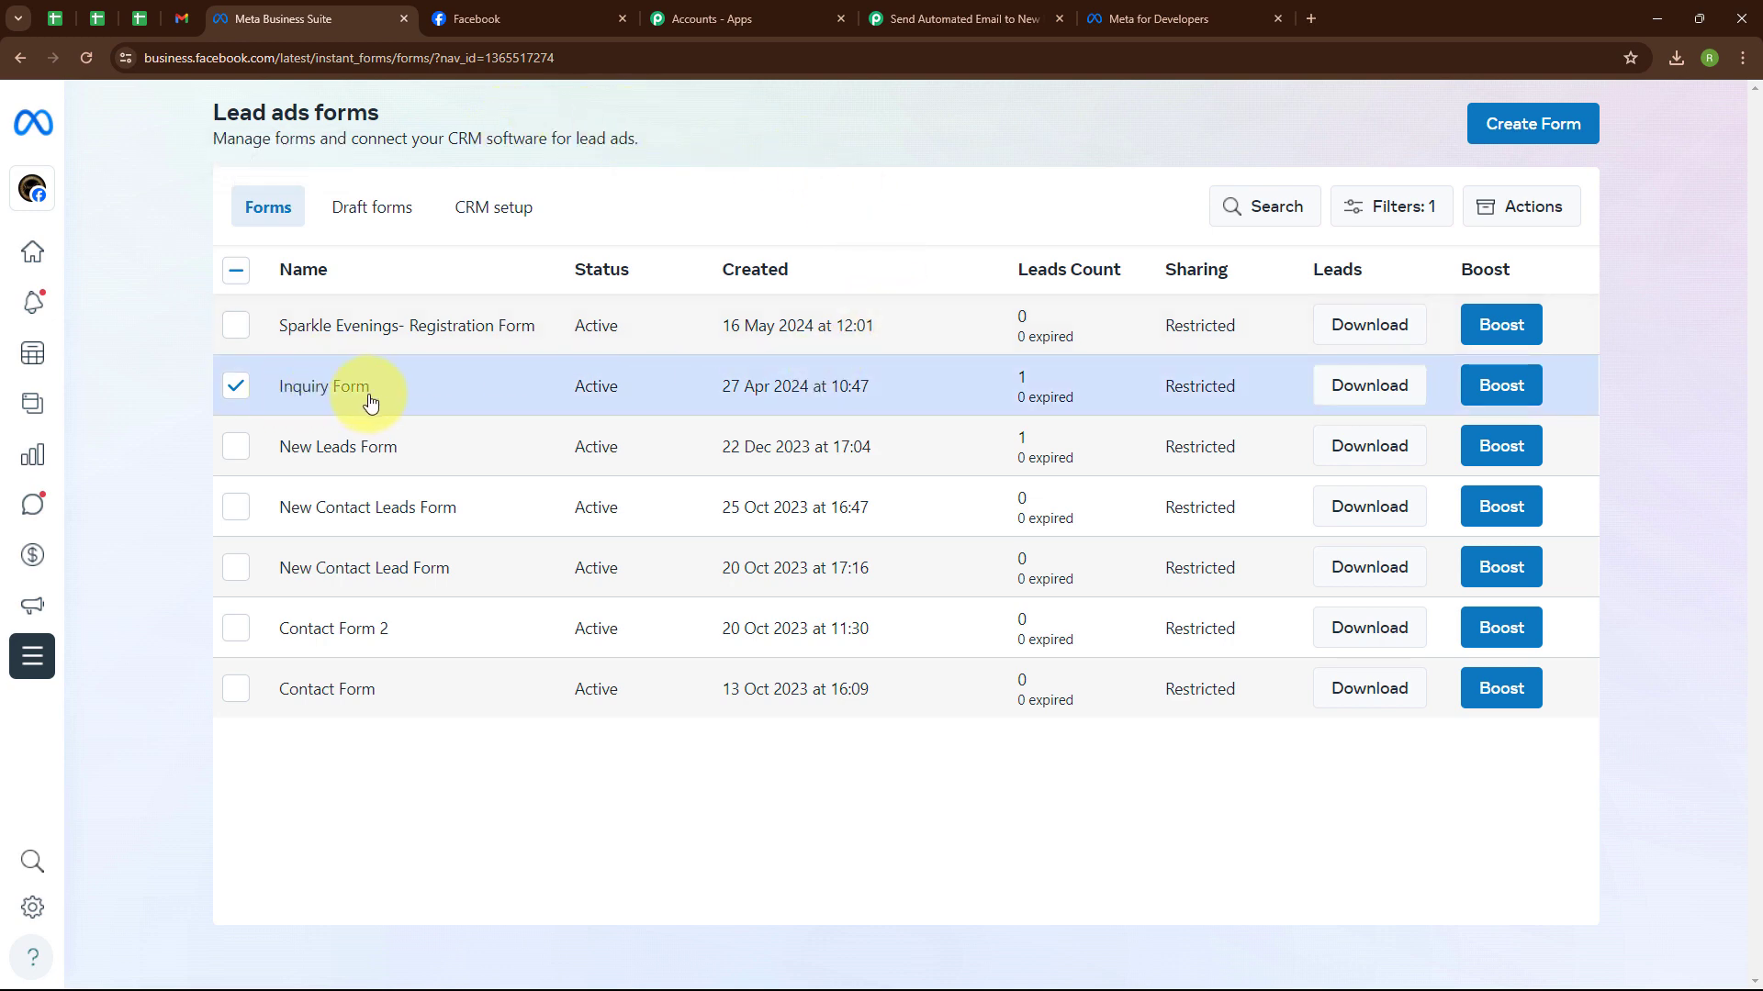
pyautogui.click(878, 13)
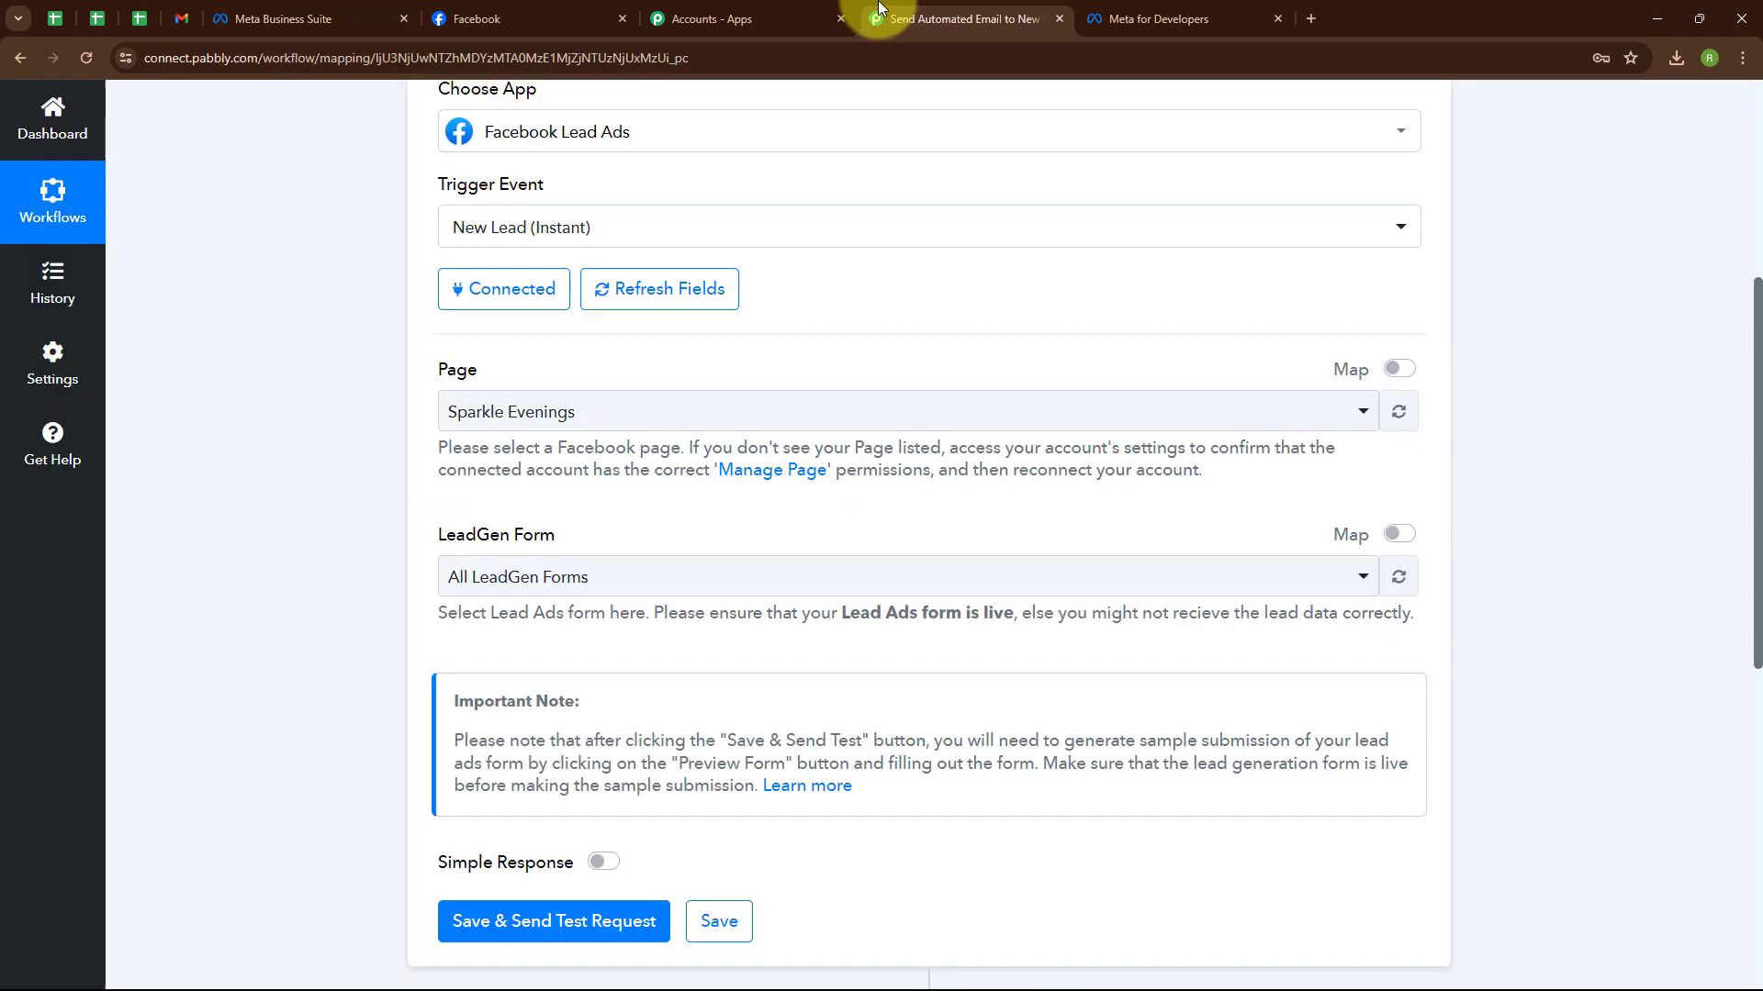
# Select Inquiry Form as the LeadGen Form.
pyautogui.click(572, 577)
pyautogui.click(589, 318)
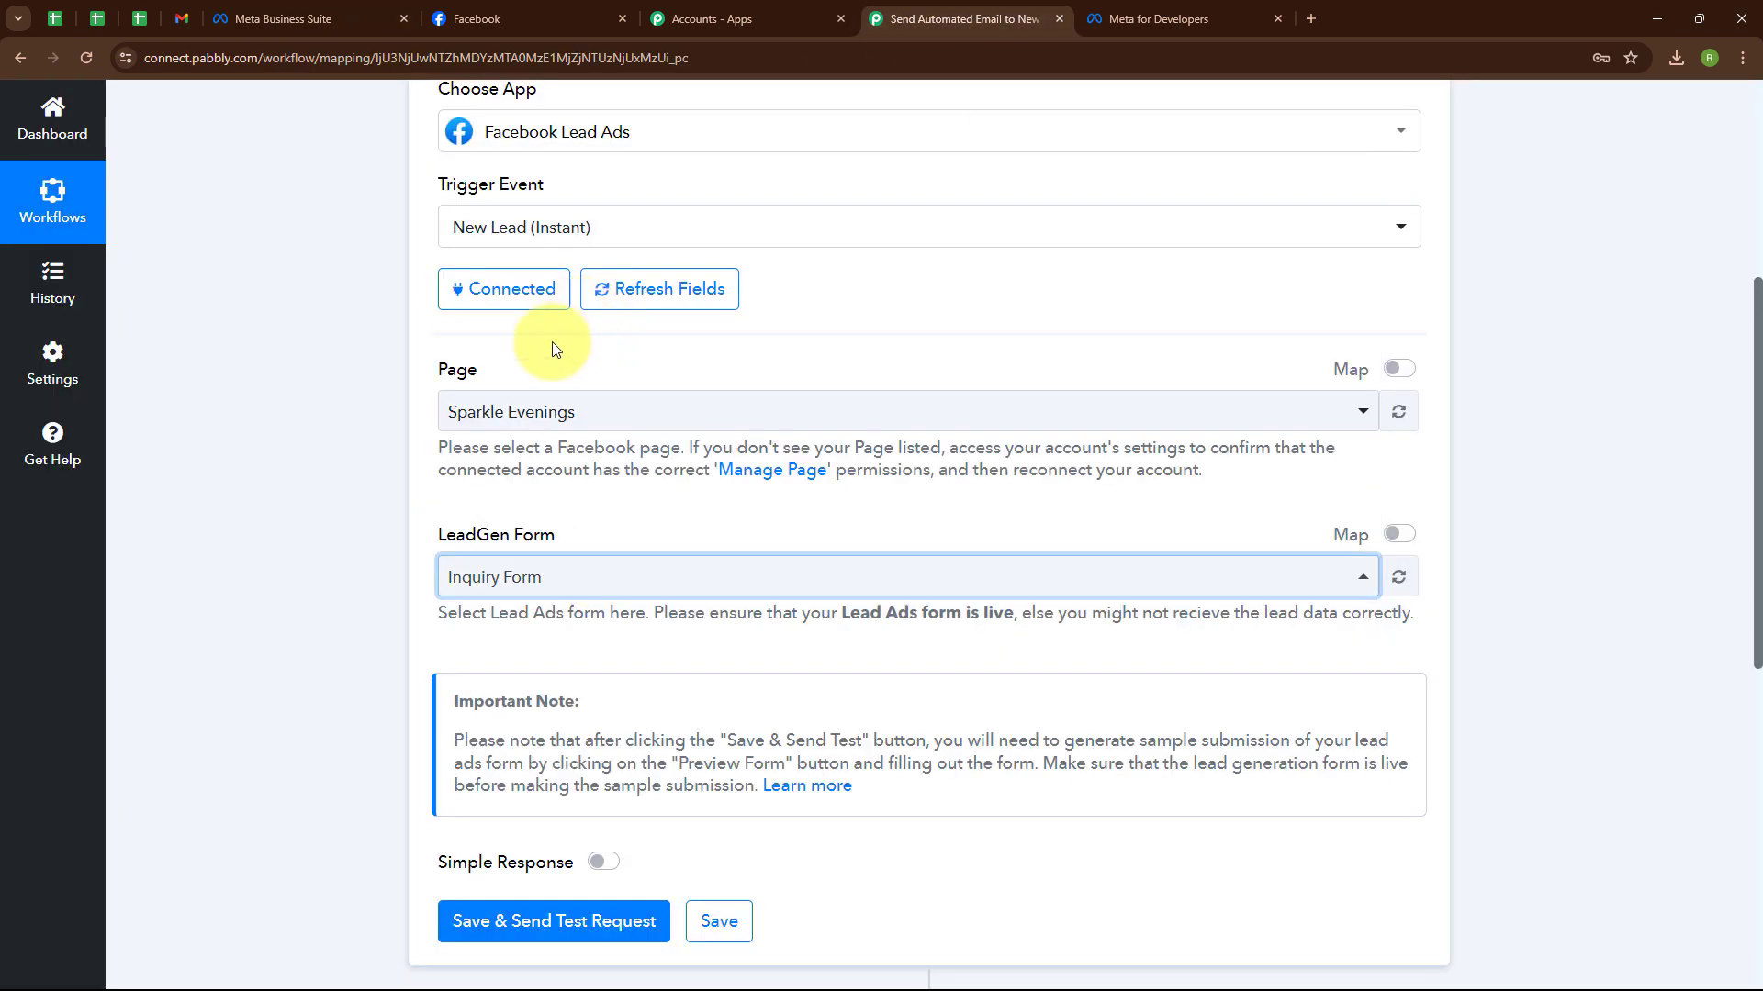
pyautogui.click(574, 584)
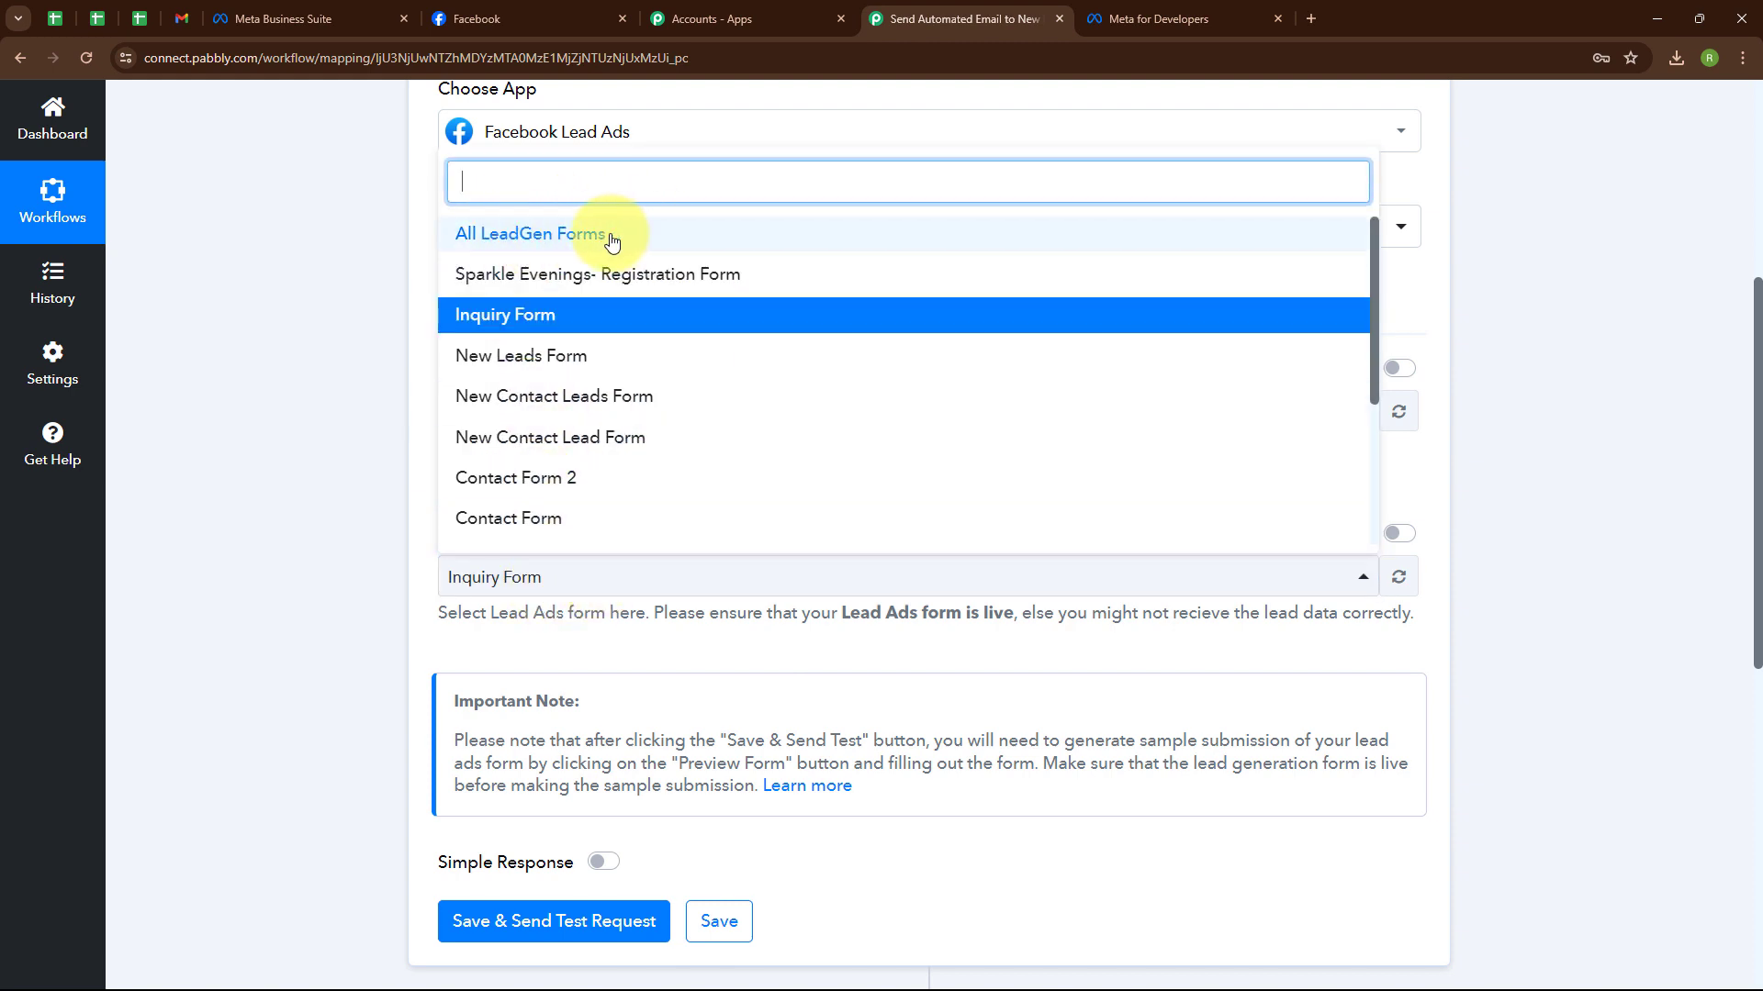
pyautogui.click(287, 352)
pyautogui.scroll(-1, 287, 351)
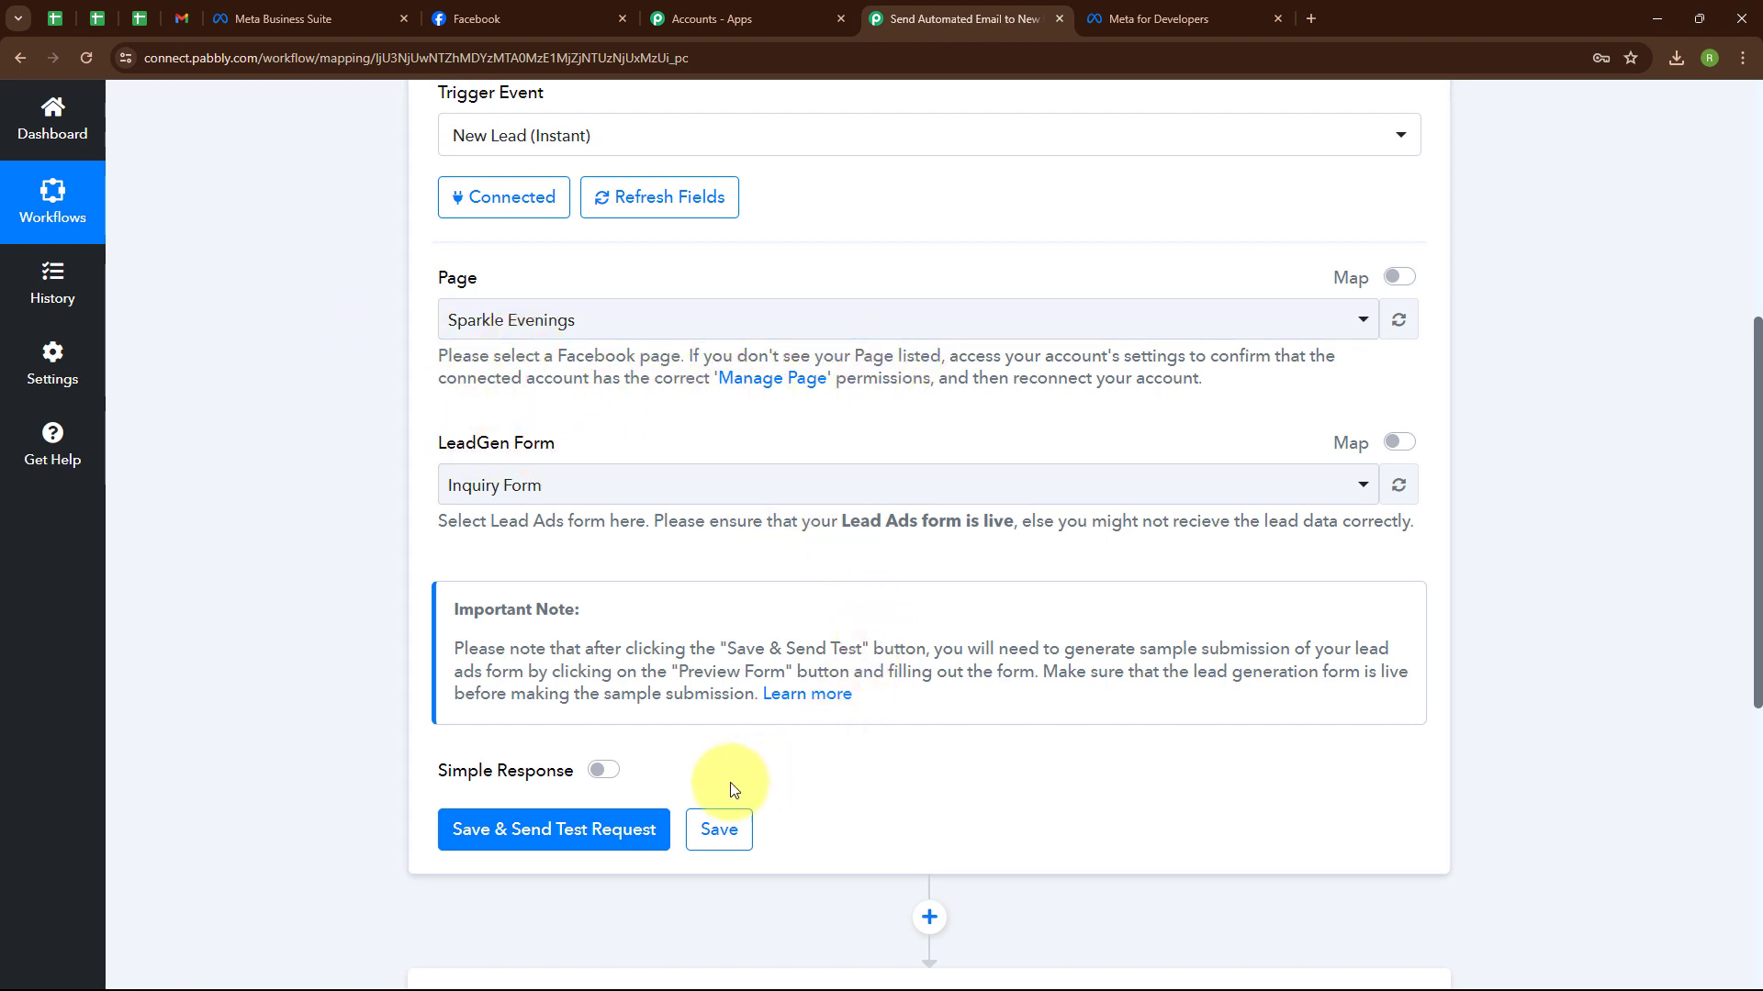
# Save the trigger and send a test request so it waits for a webhook response.
pyautogui.click(557, 846)
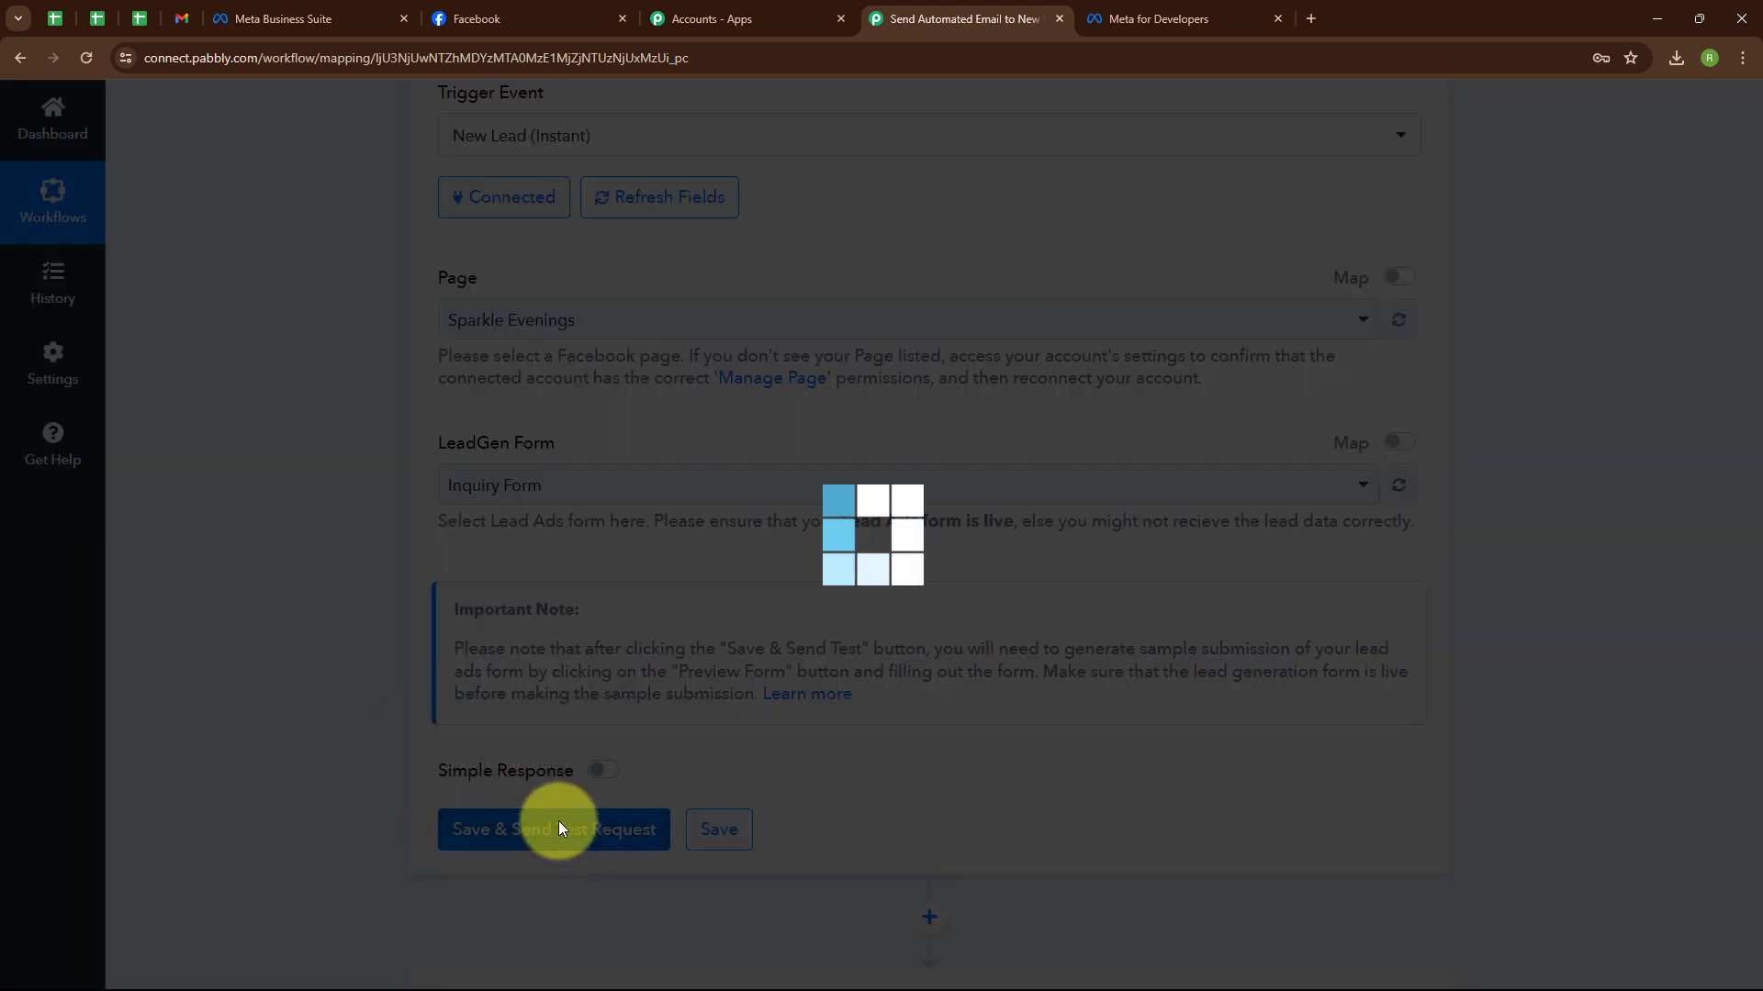
pyautogui.scroll(-4, 971, 384)
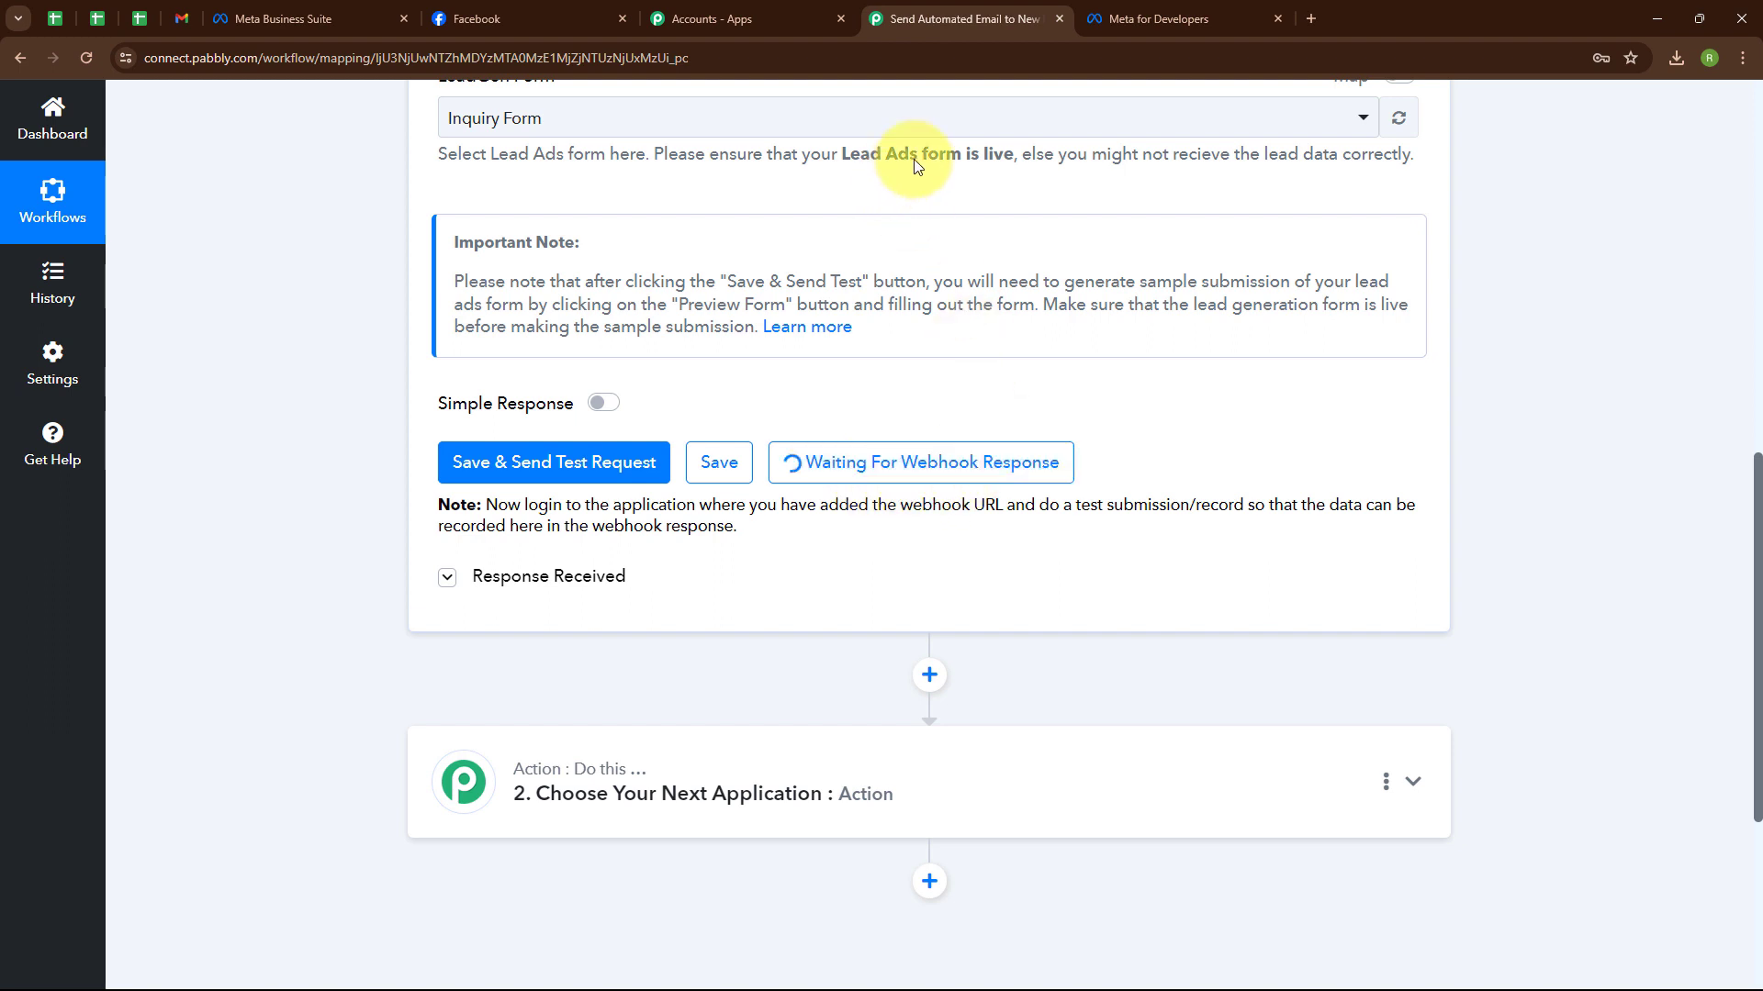
pyautogui.click(1161, 11)
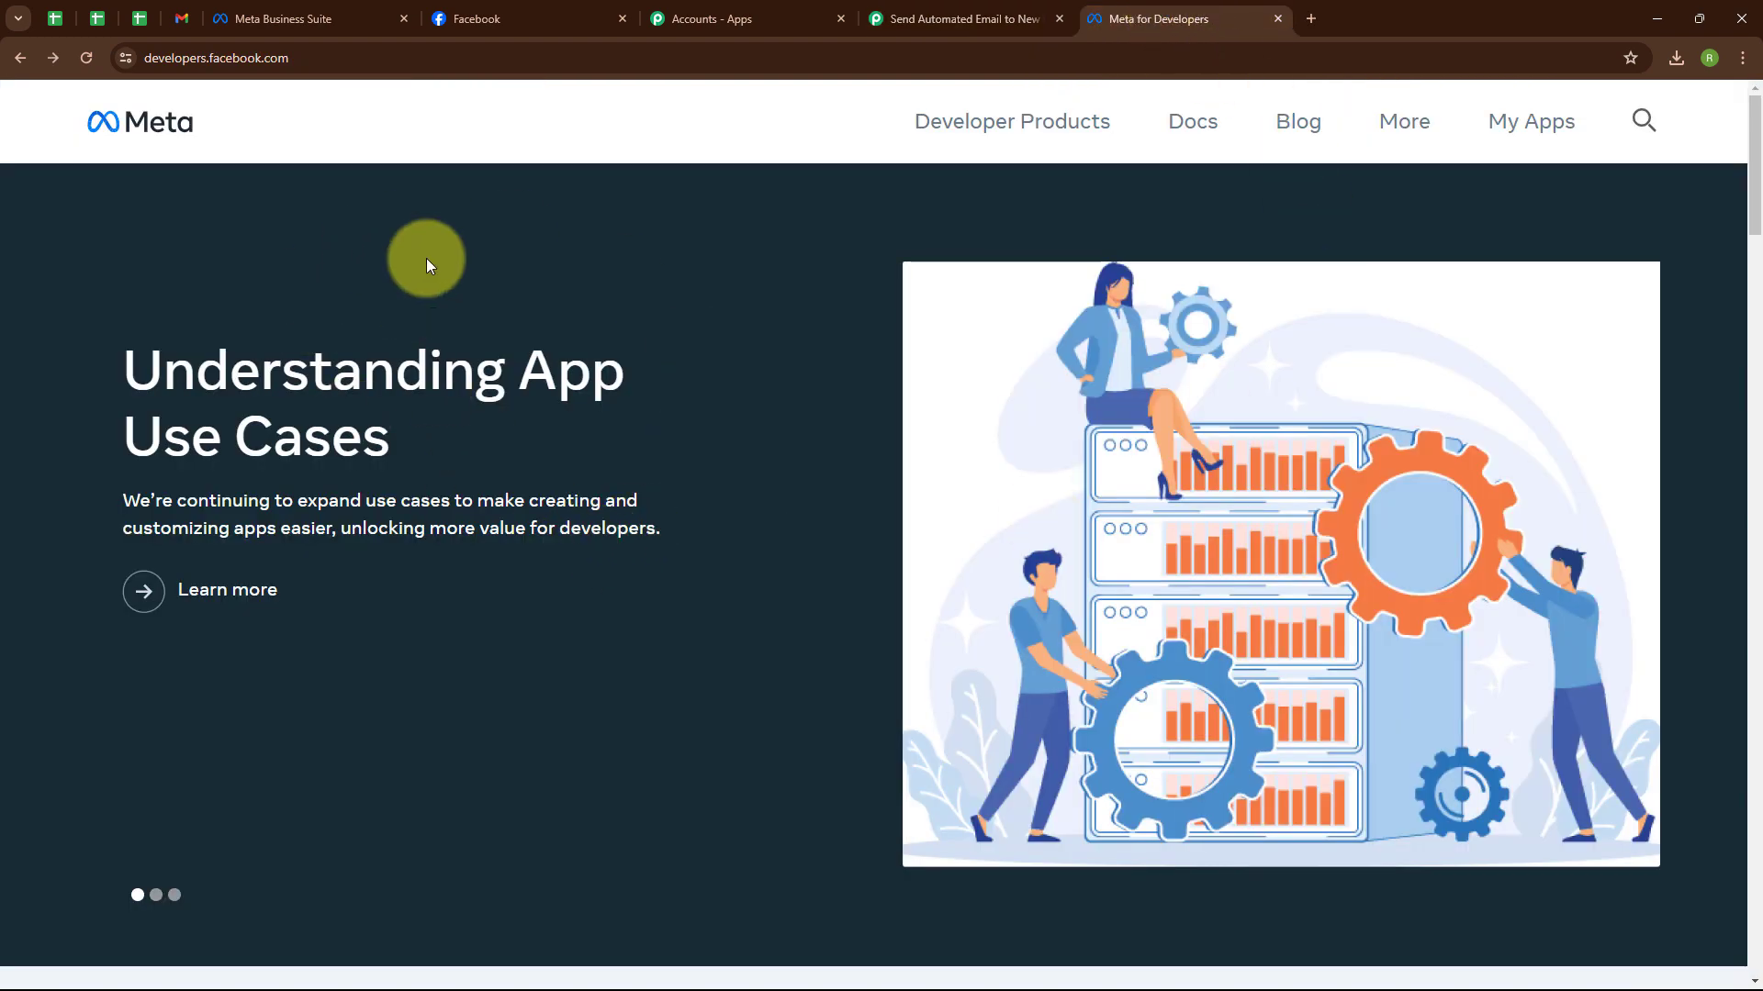
# Open the Lead Ads testing tool from the Meta developer Tools page.
pyautogui.click(1400, 122)
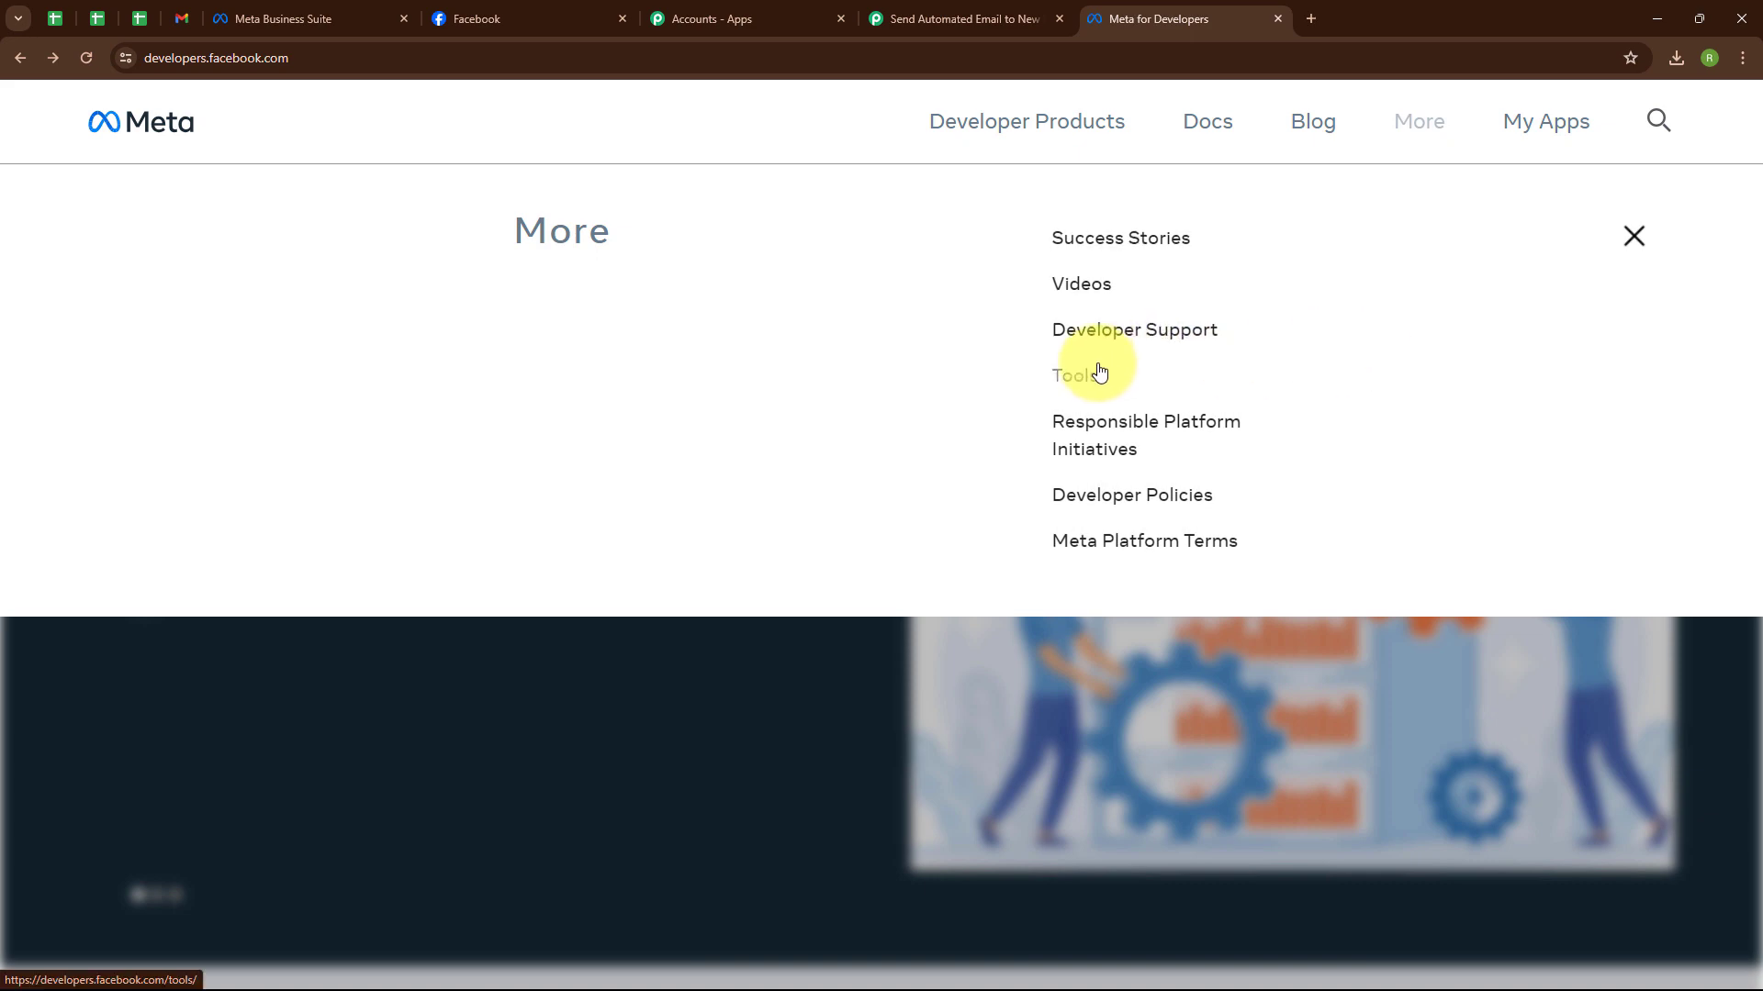
pyautogui.click(1091, 365)
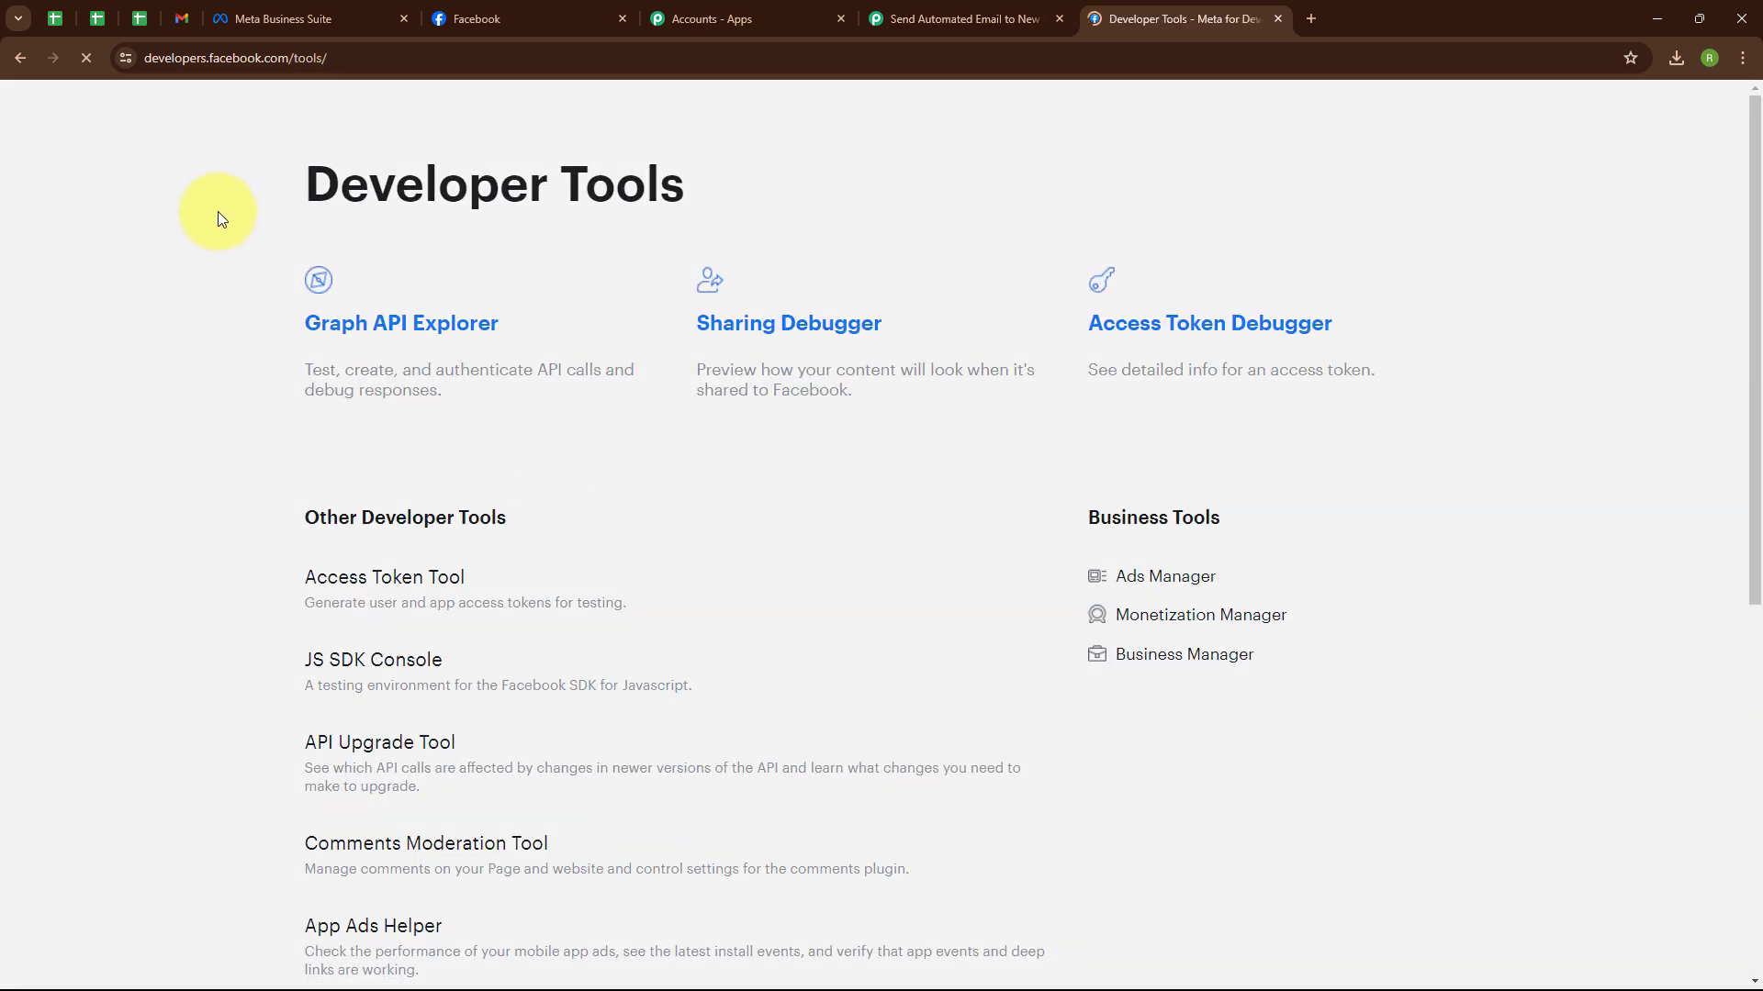
pyautogui.scroll(-4, 607, 467)
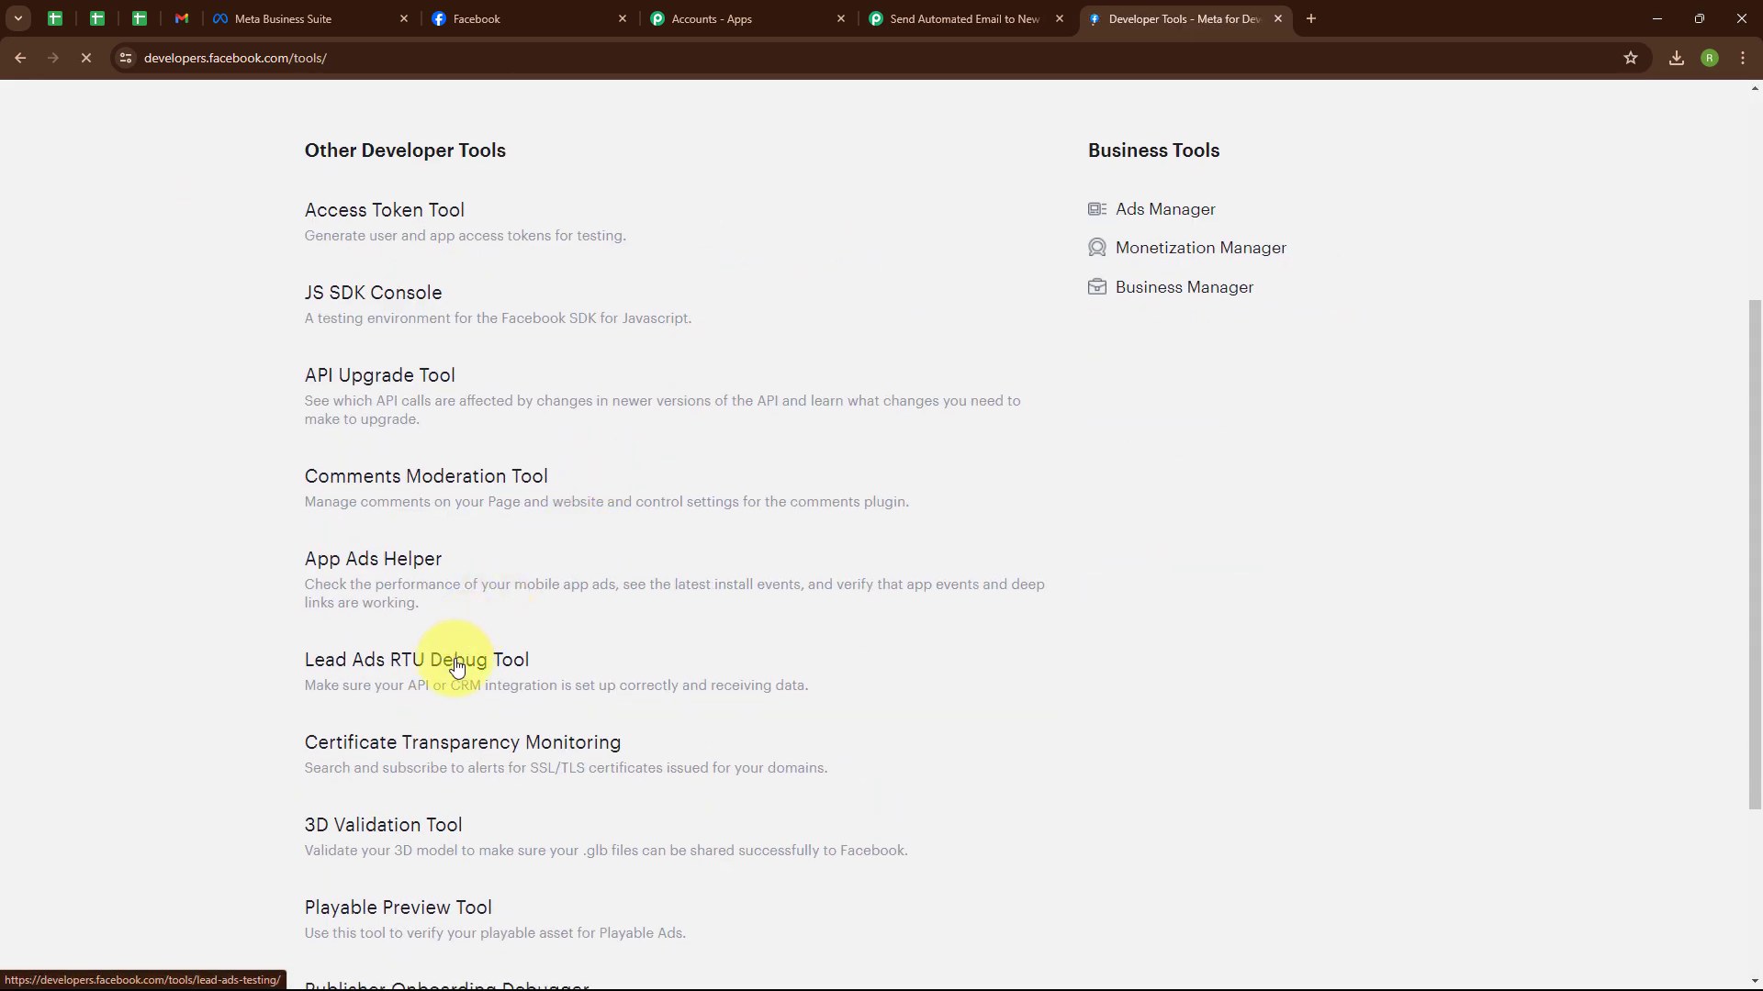
pyautogui.click(457, 662)
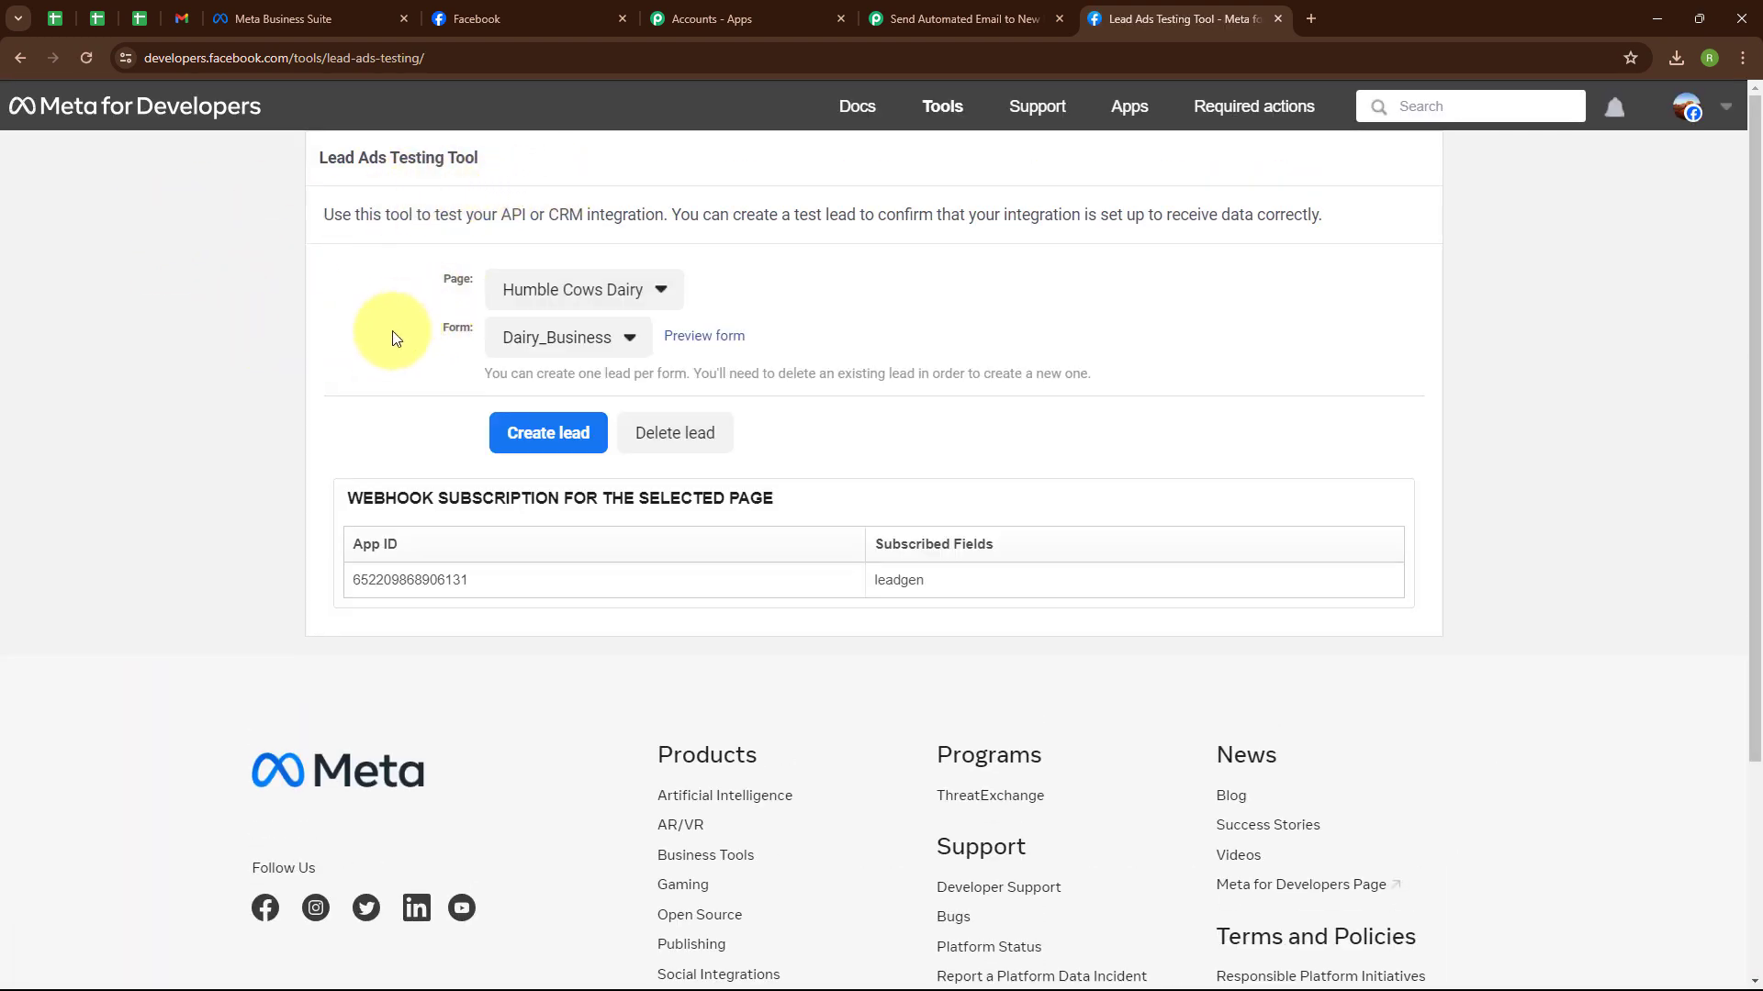
# Set the testing tool's page to Sparkle Evenings and its form to Inquiry Form.
pyautogui.click(621, 296)
pyautogui.scroll(-5, 1016, 472)
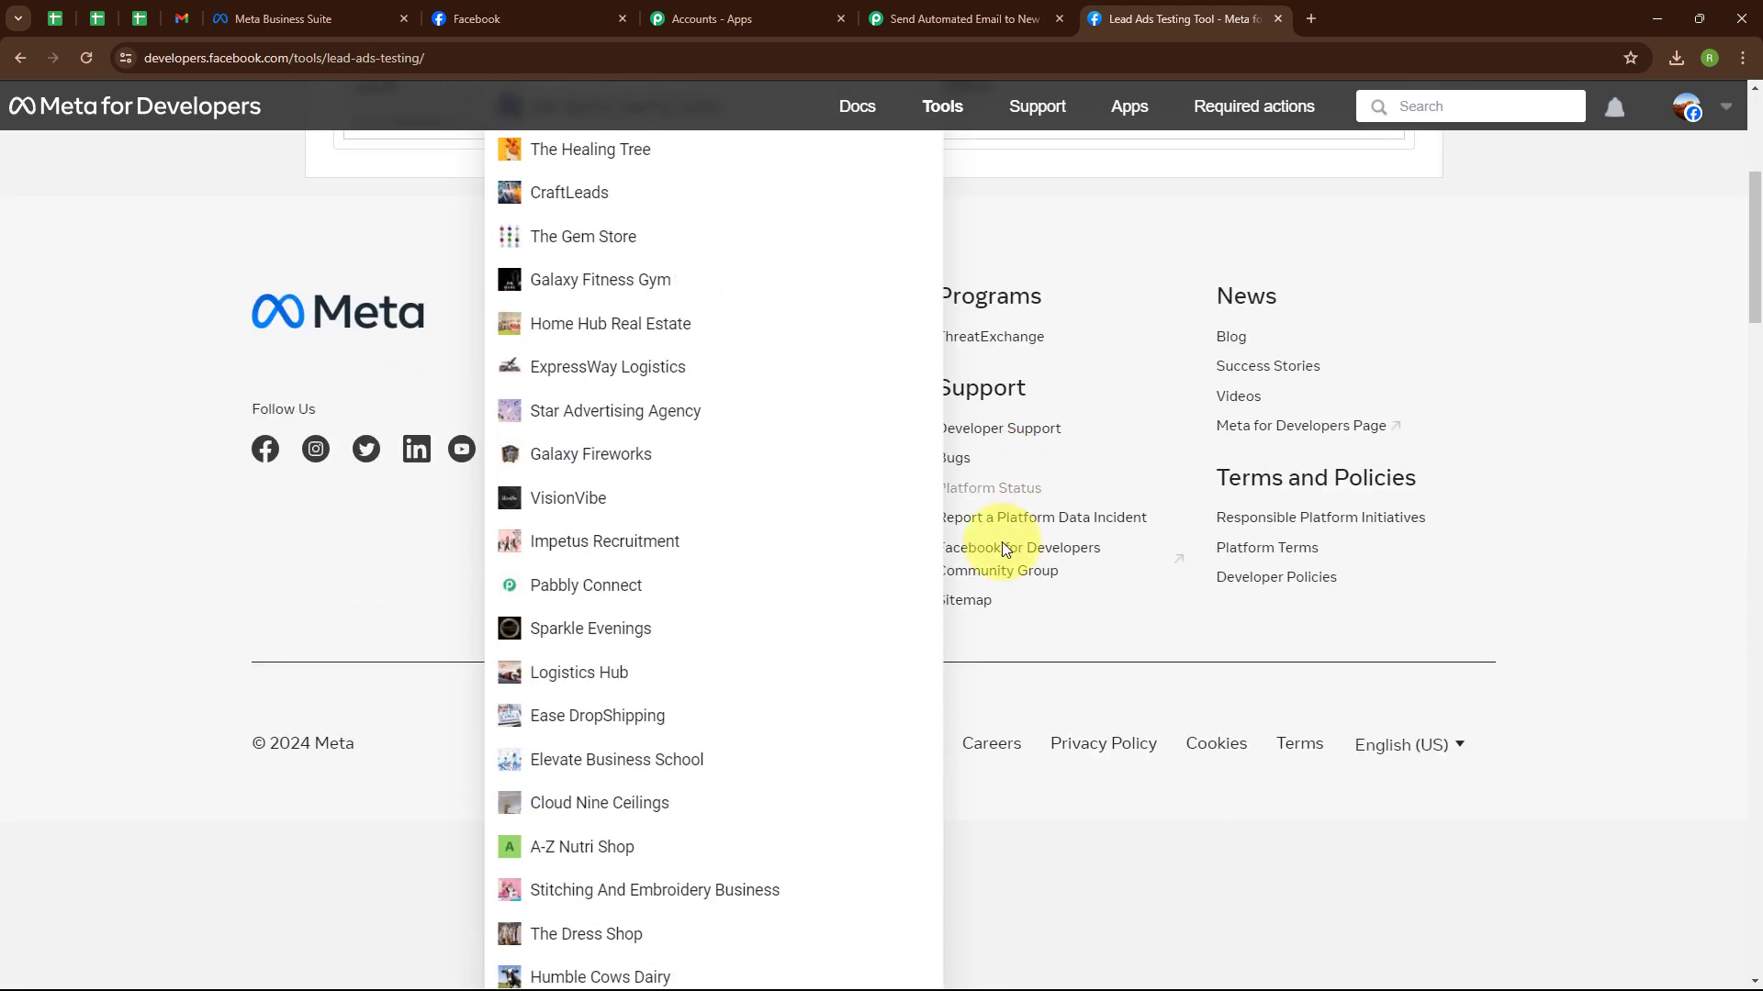
pyautogui.click(645, 646)
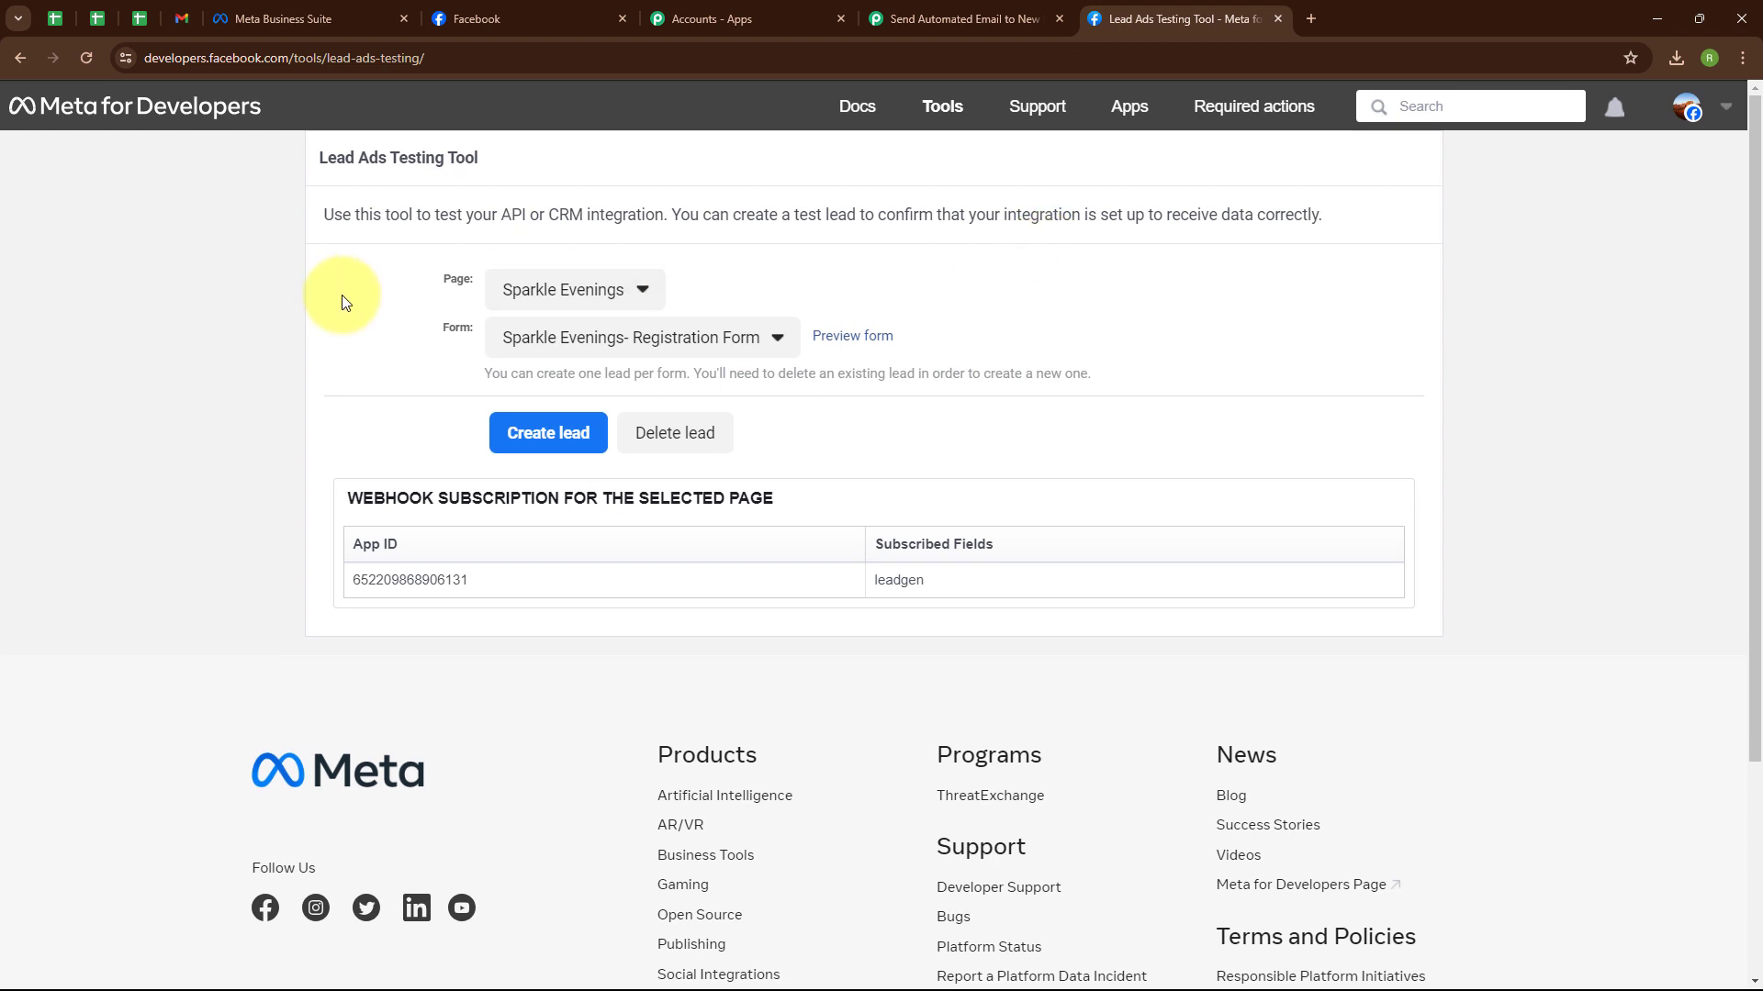
pyautogui.click(667, 337)
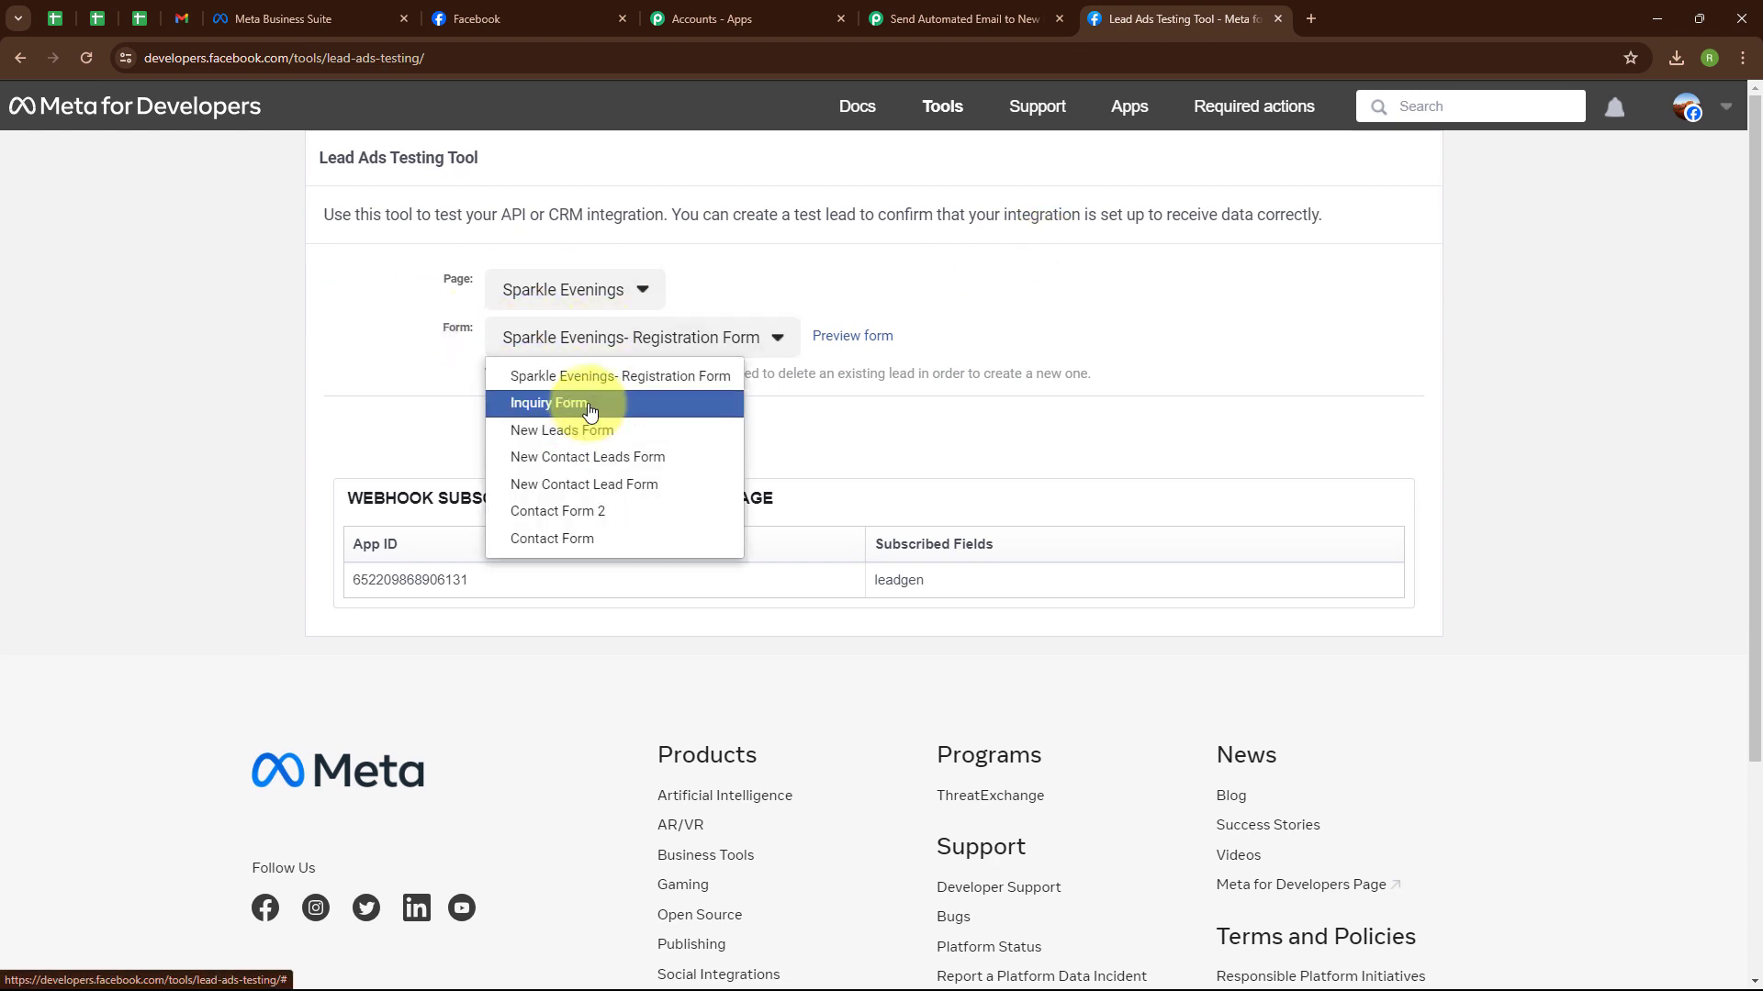
pyautogui.click(590, 410)
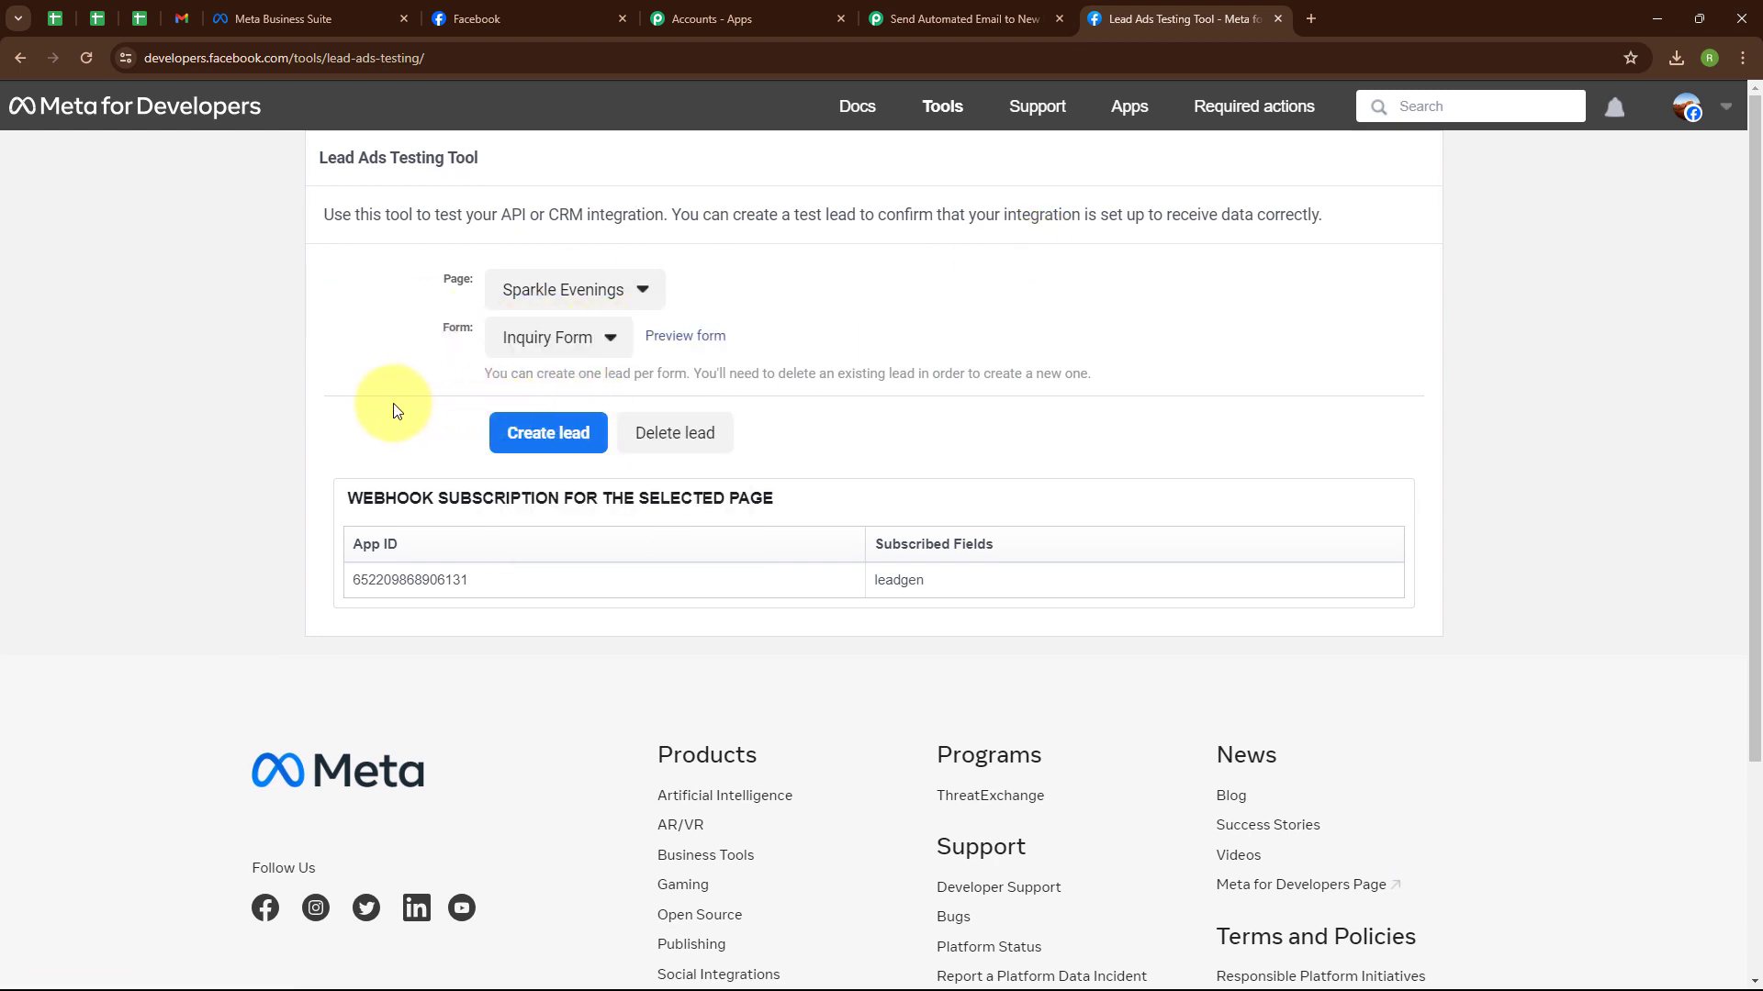
# Preview the Inquiry Form and fill in a test email and first name.
pyautogui.click(681, 336)
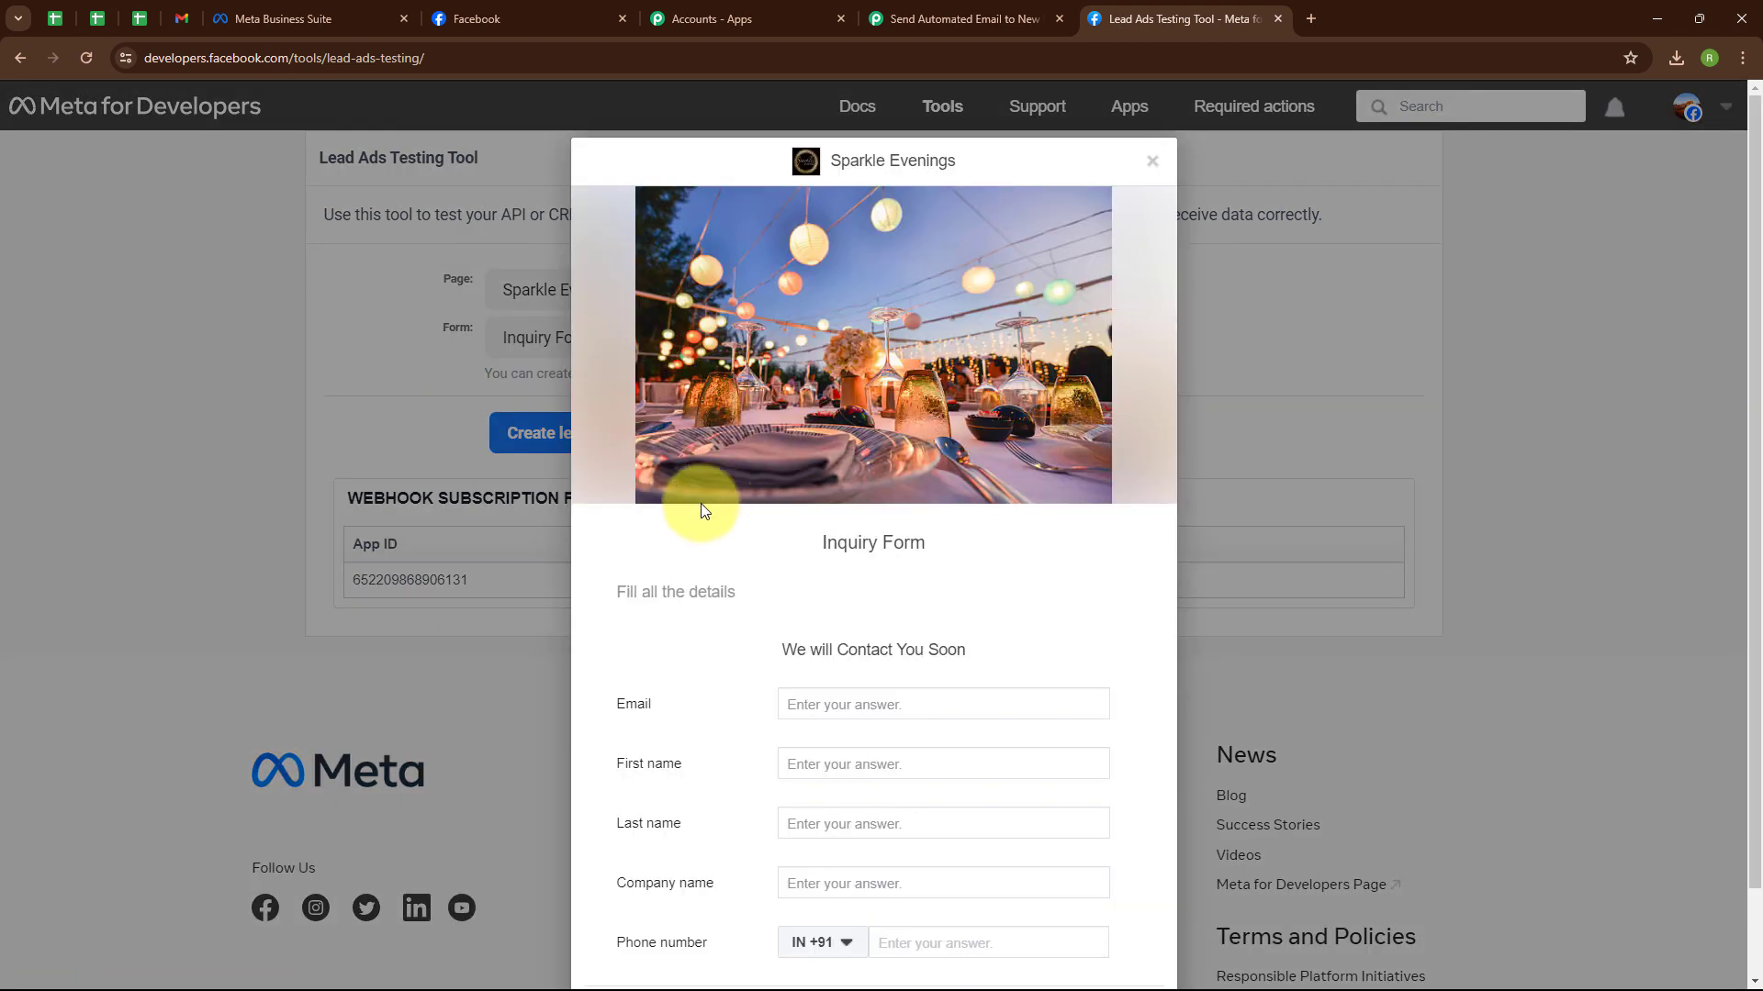
pyautogui.scroll(-1, 964, 542)
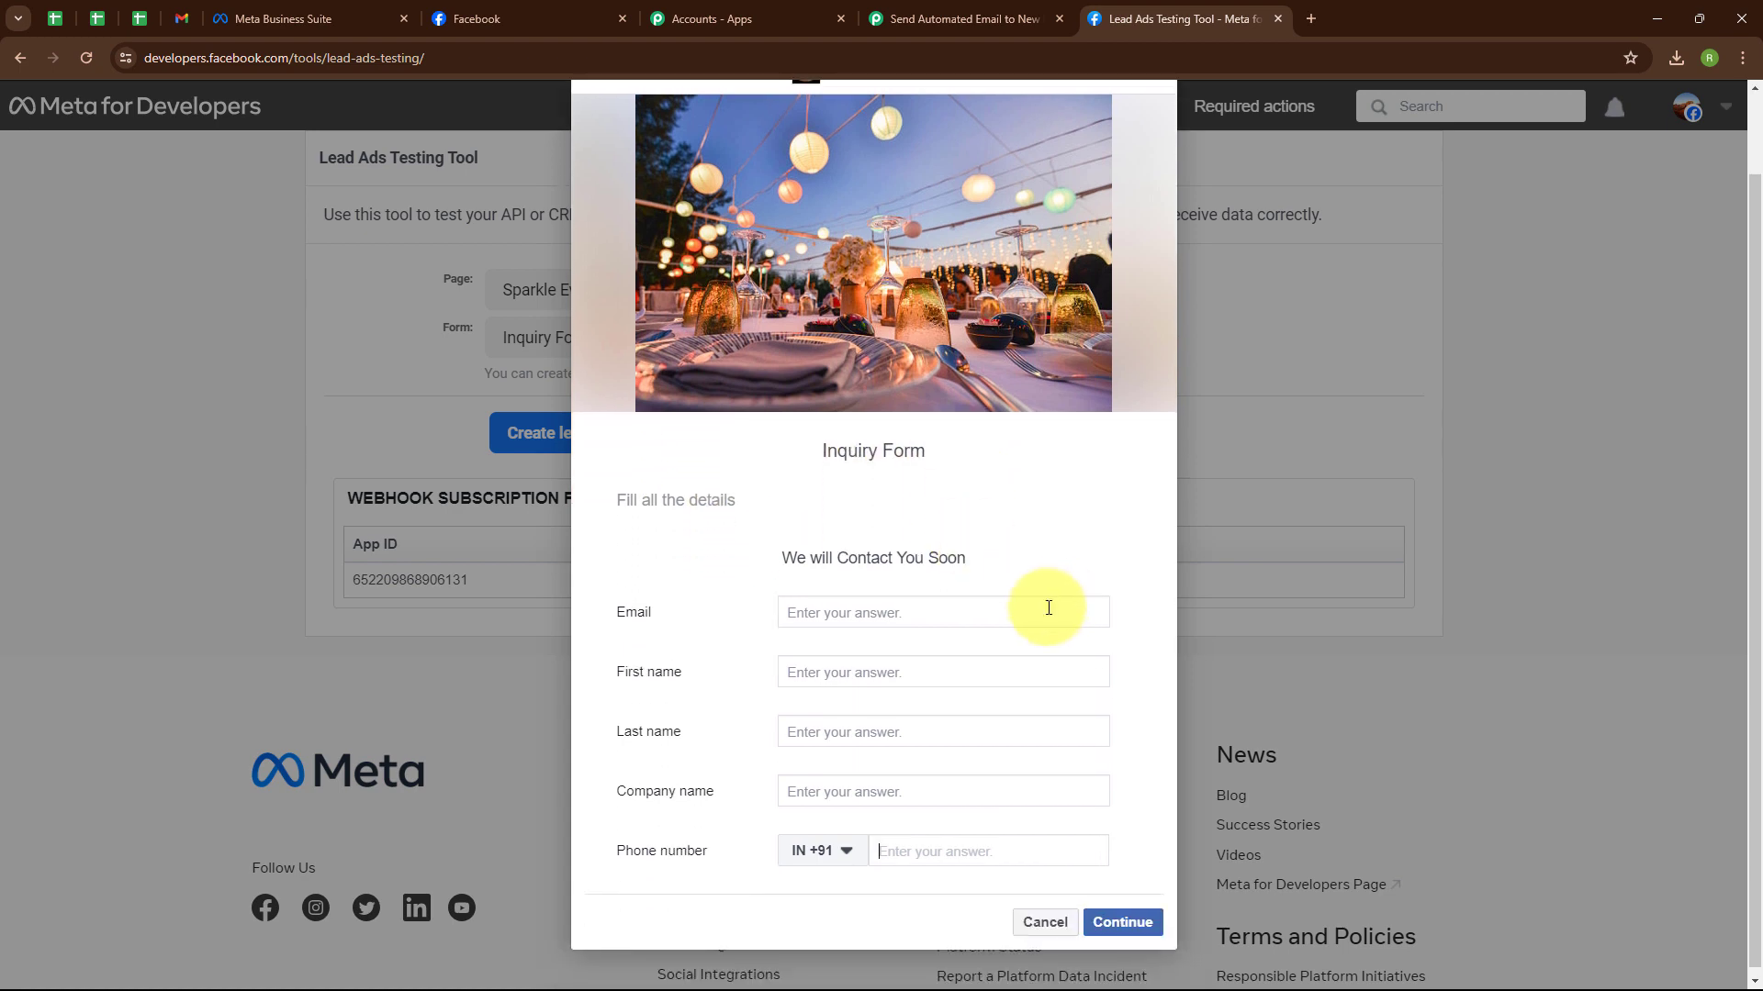
pyautogui.click(807, 611)
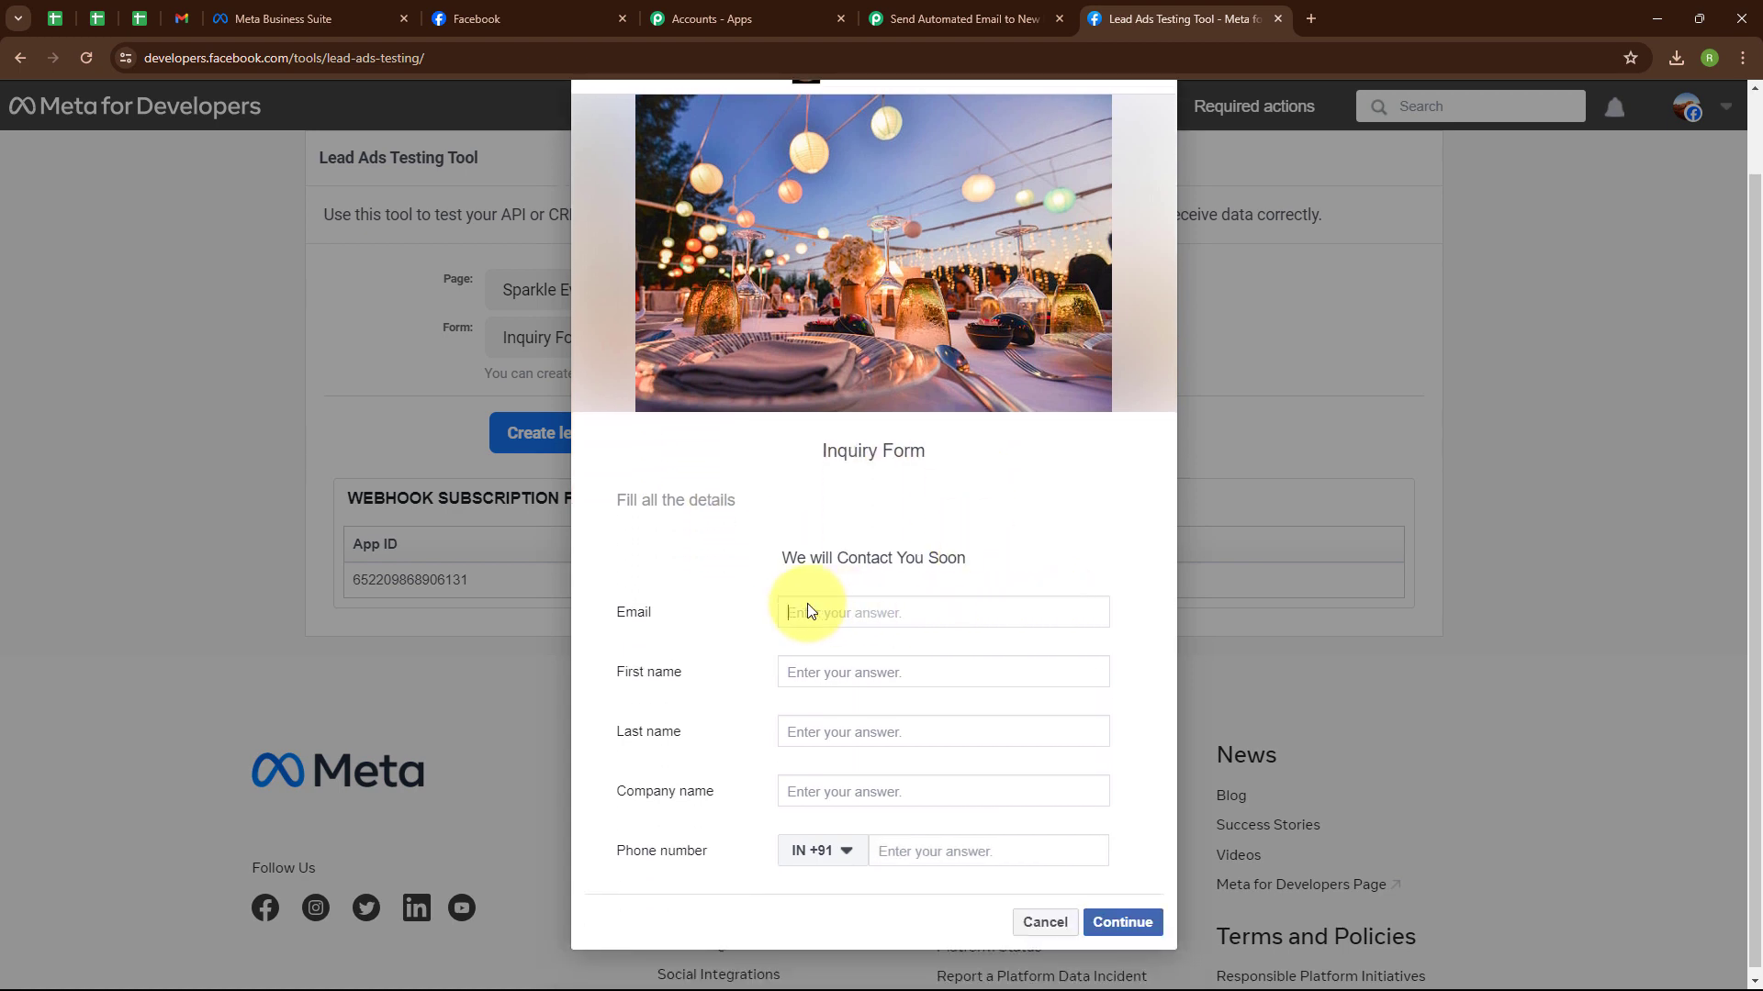
pyautogui.write('dummy@pa')
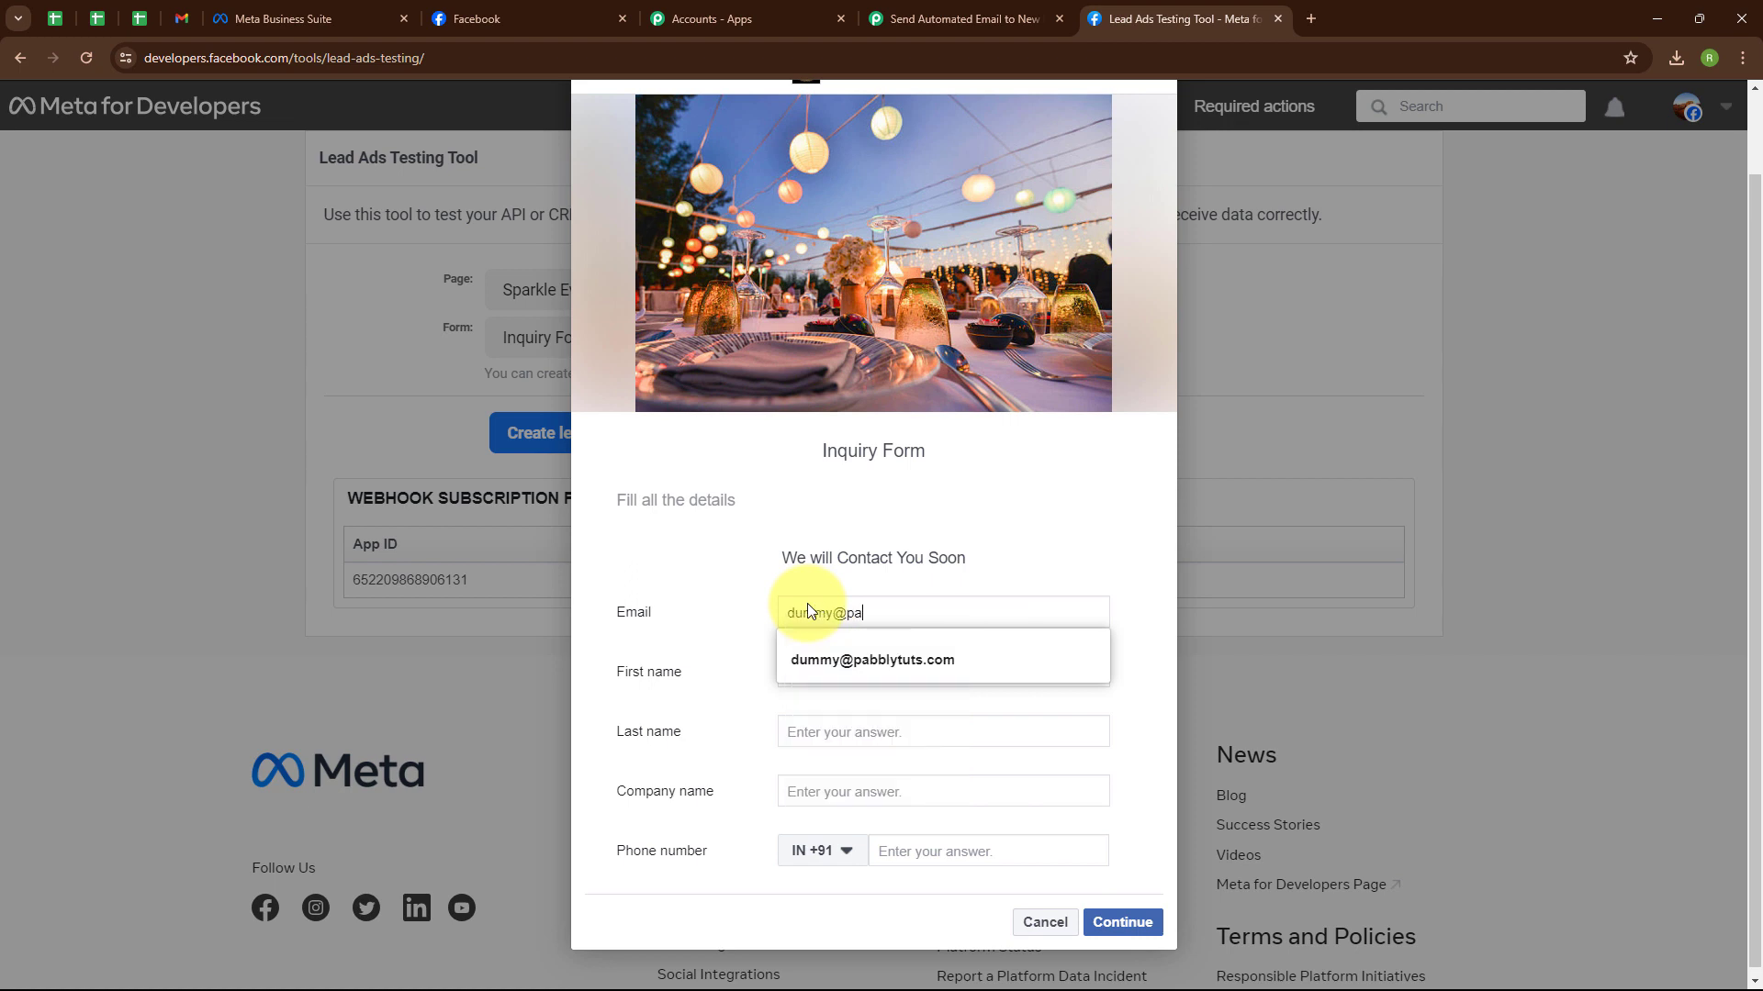
pyautogui.click(807, 659)
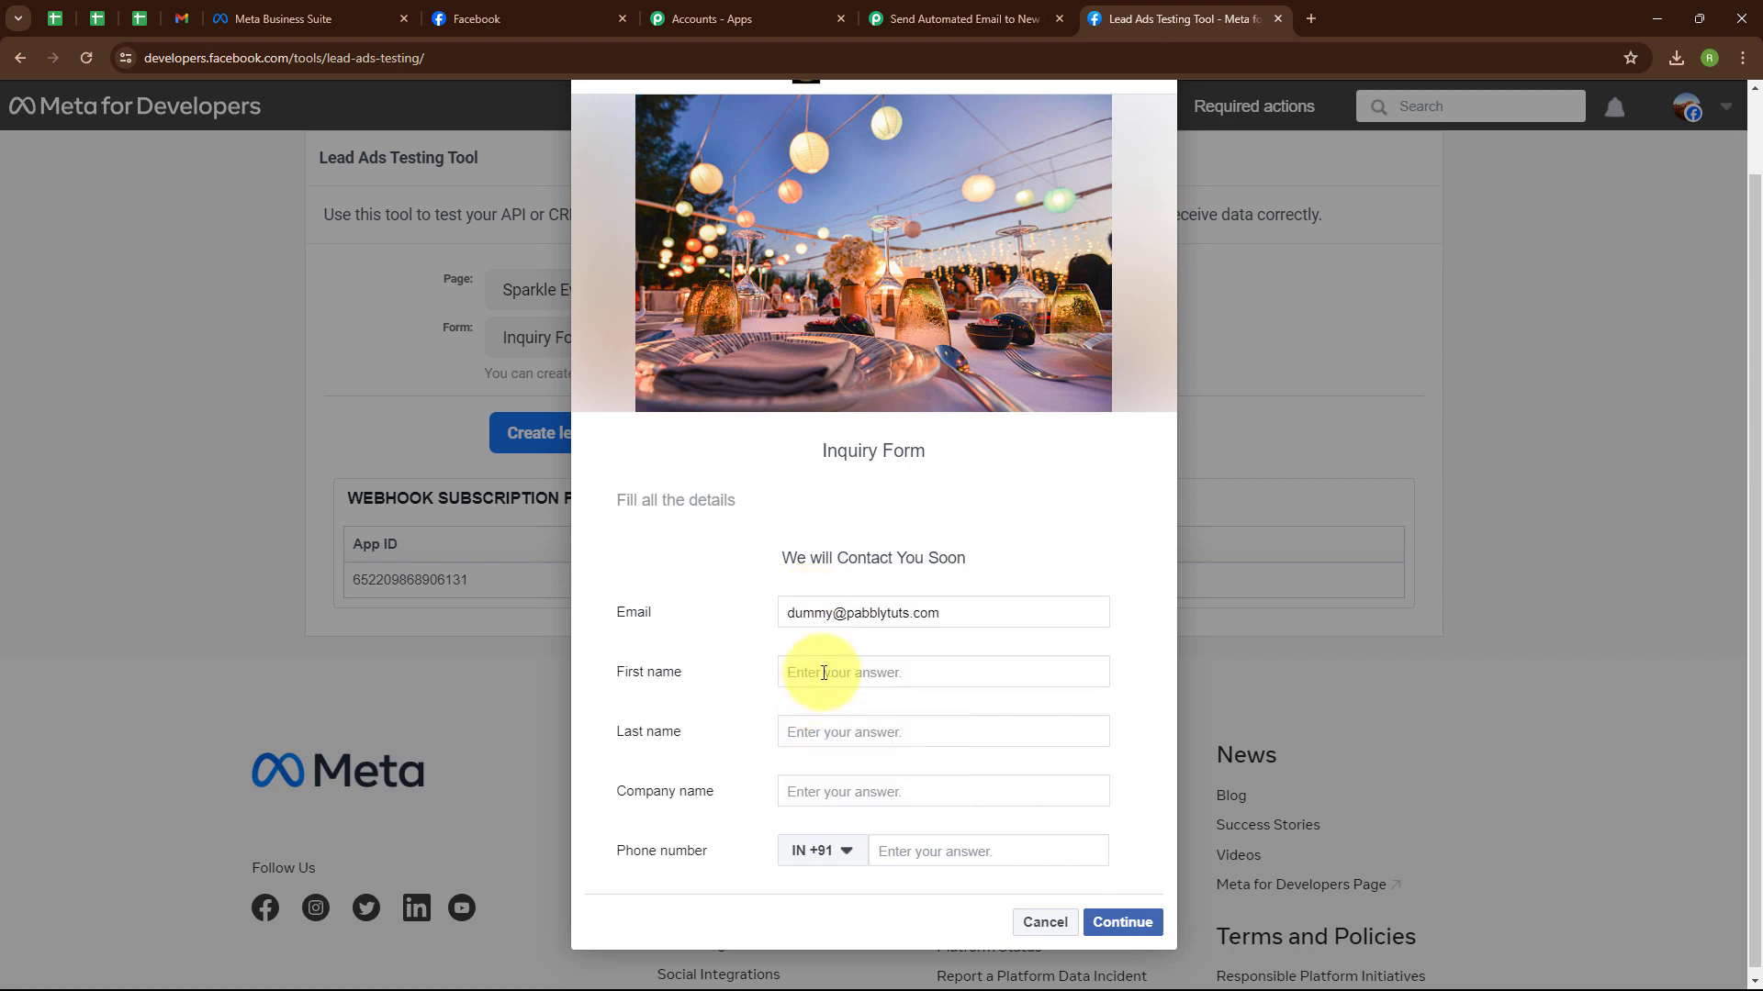
pyautogui.click(807, 673)
pyautogui.write('Dummy')
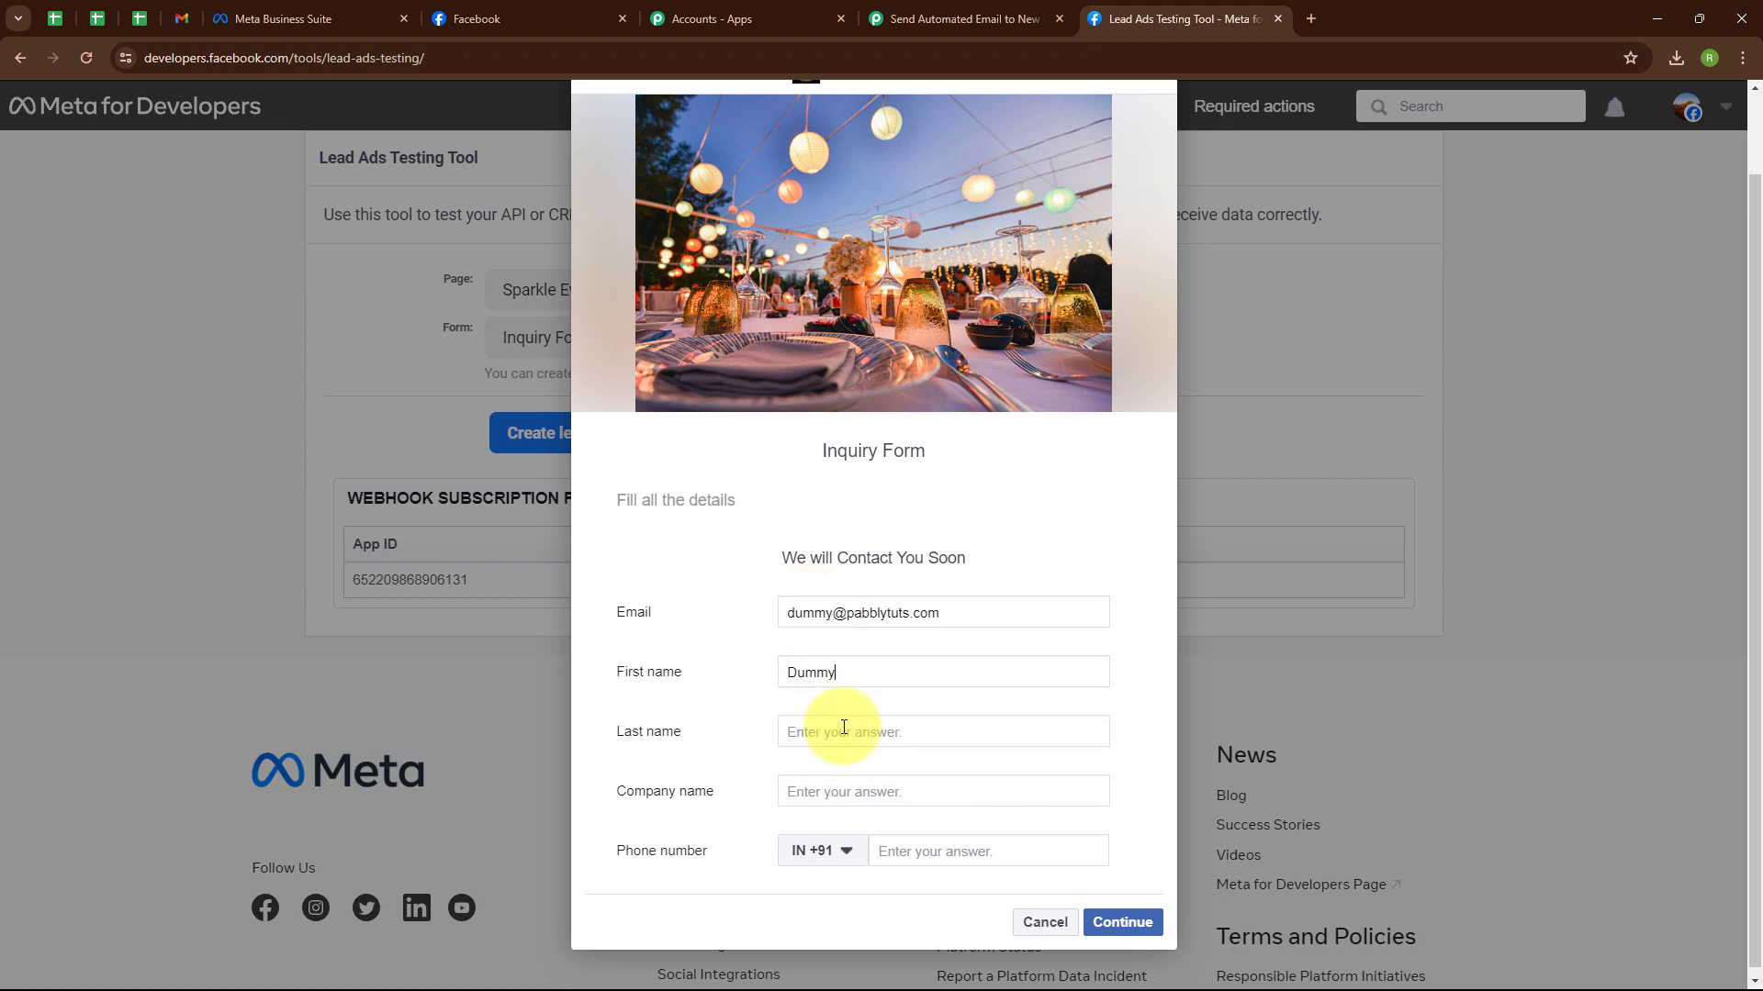
pyautogui.write('User')
# Enter company Pabbly and a phone number, then submit the test lead.
pyautogui.click(921, 799)
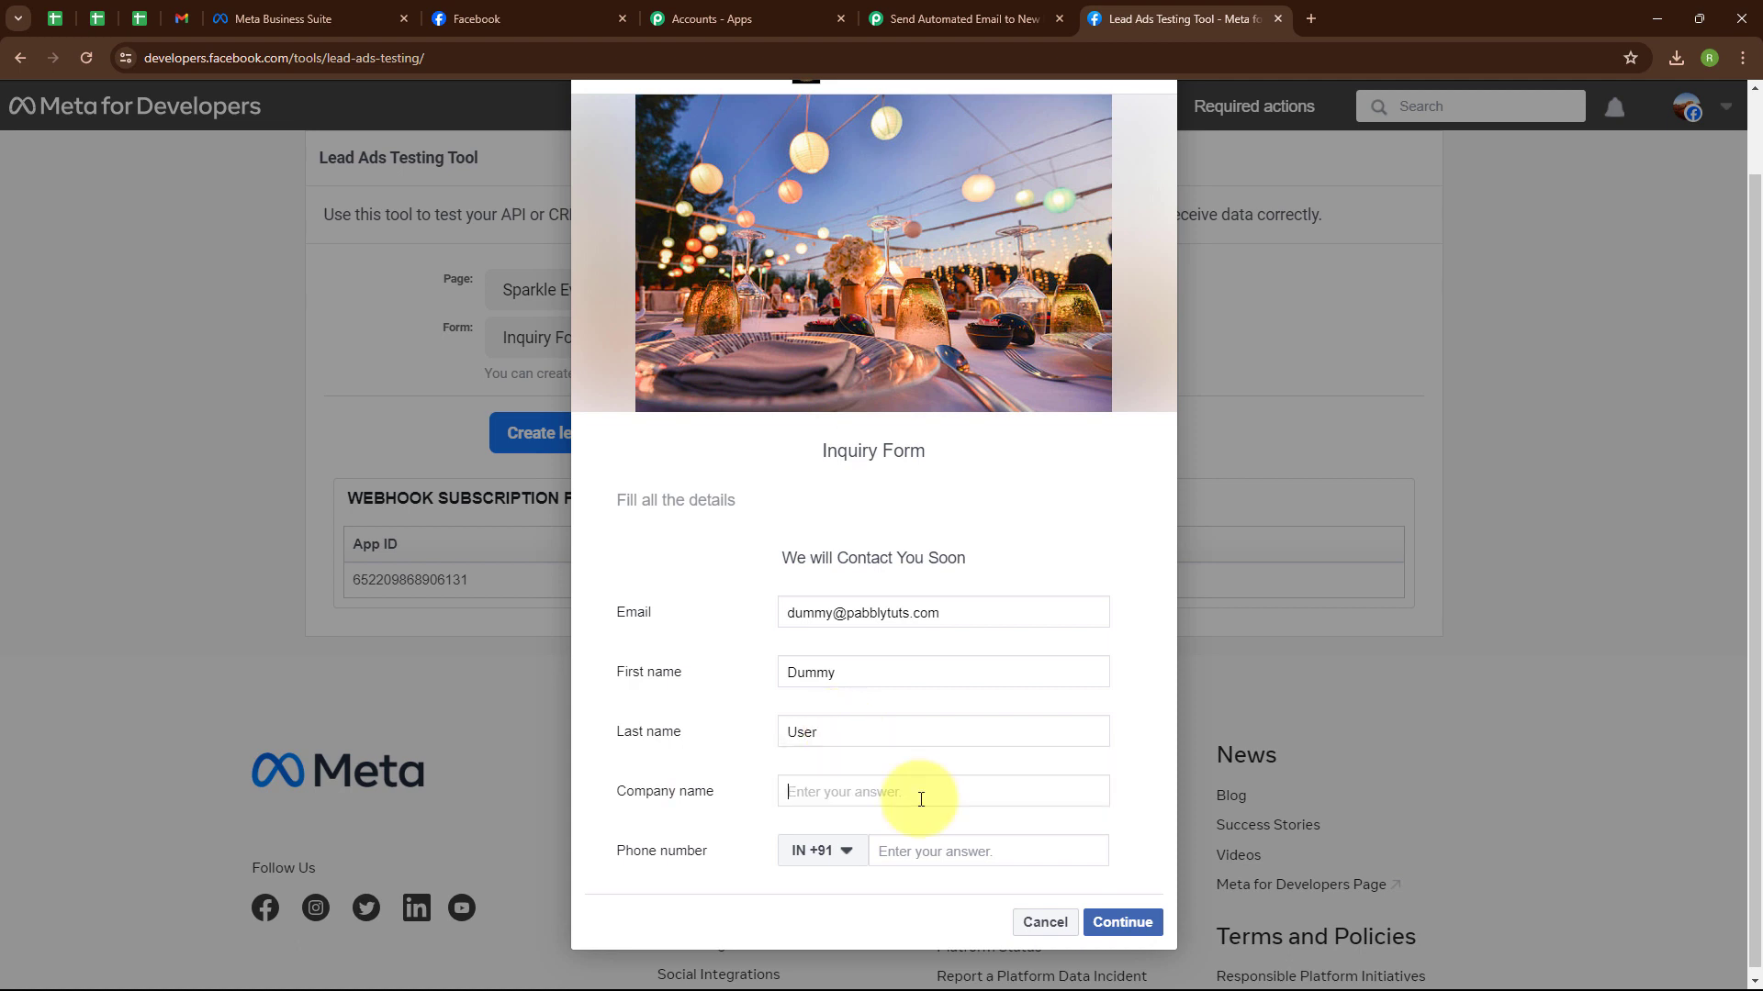
pyautogui.write('Pab')
pyautogui.click(955, 835)
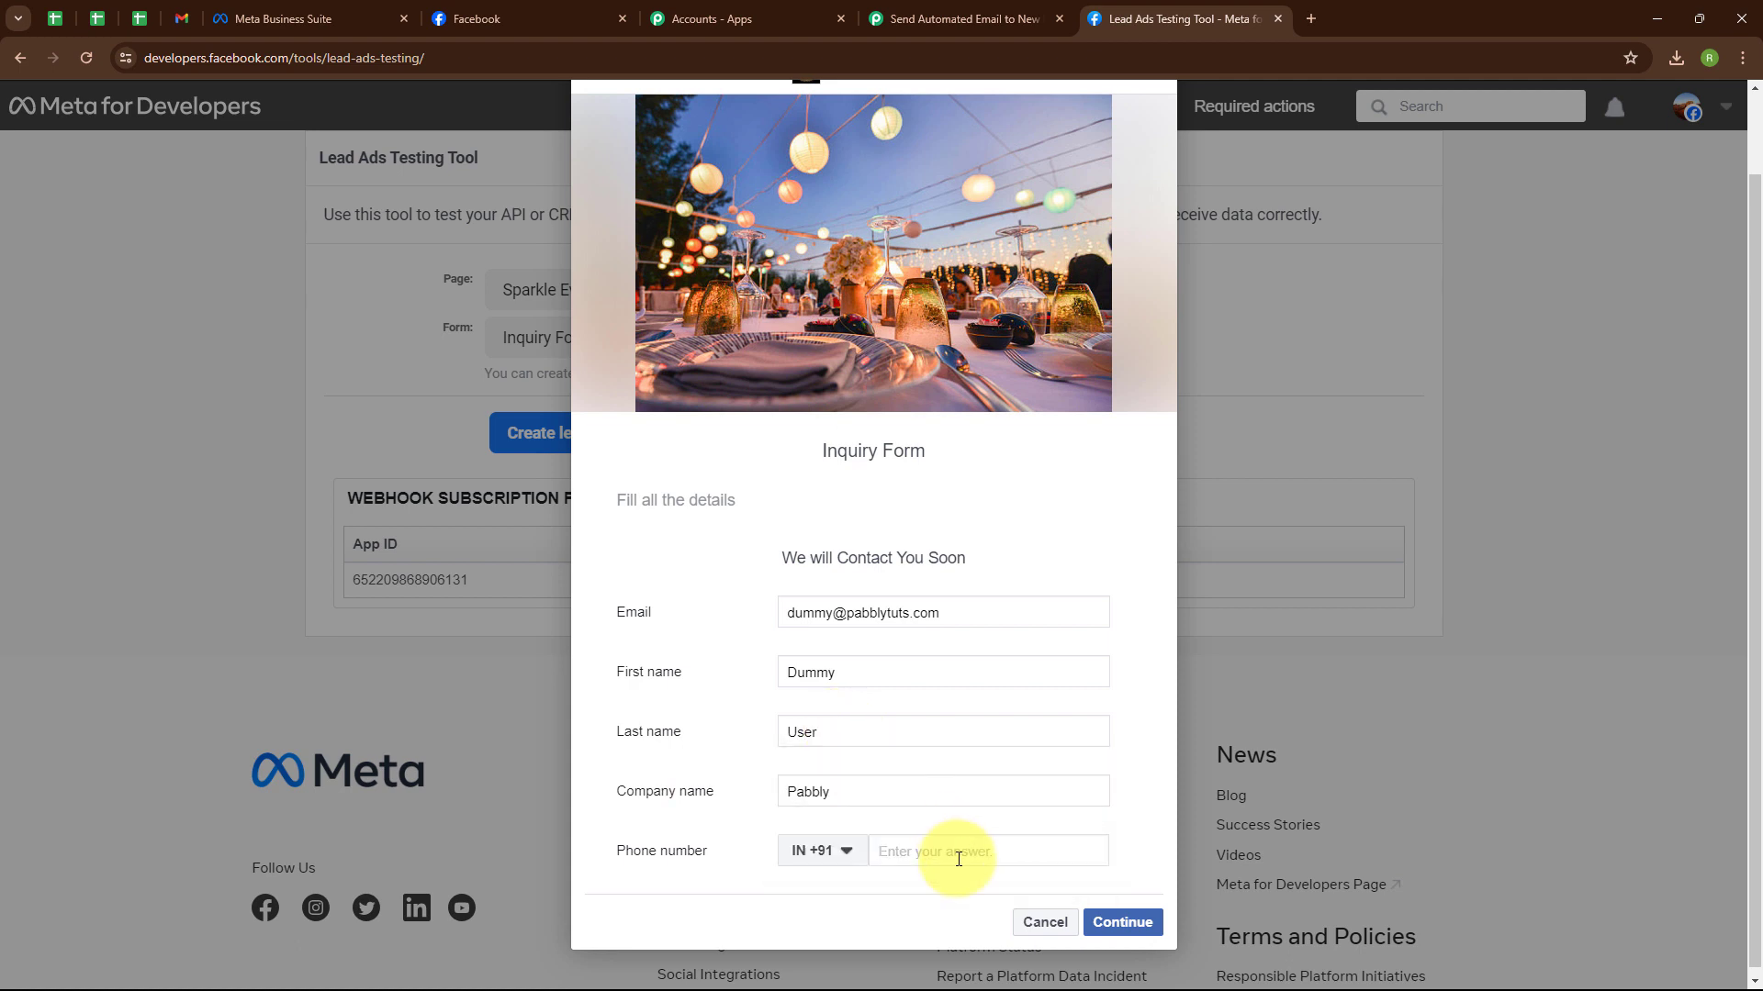
pyautogui.click(958, 859)
pyautogui.write('88888 88888')
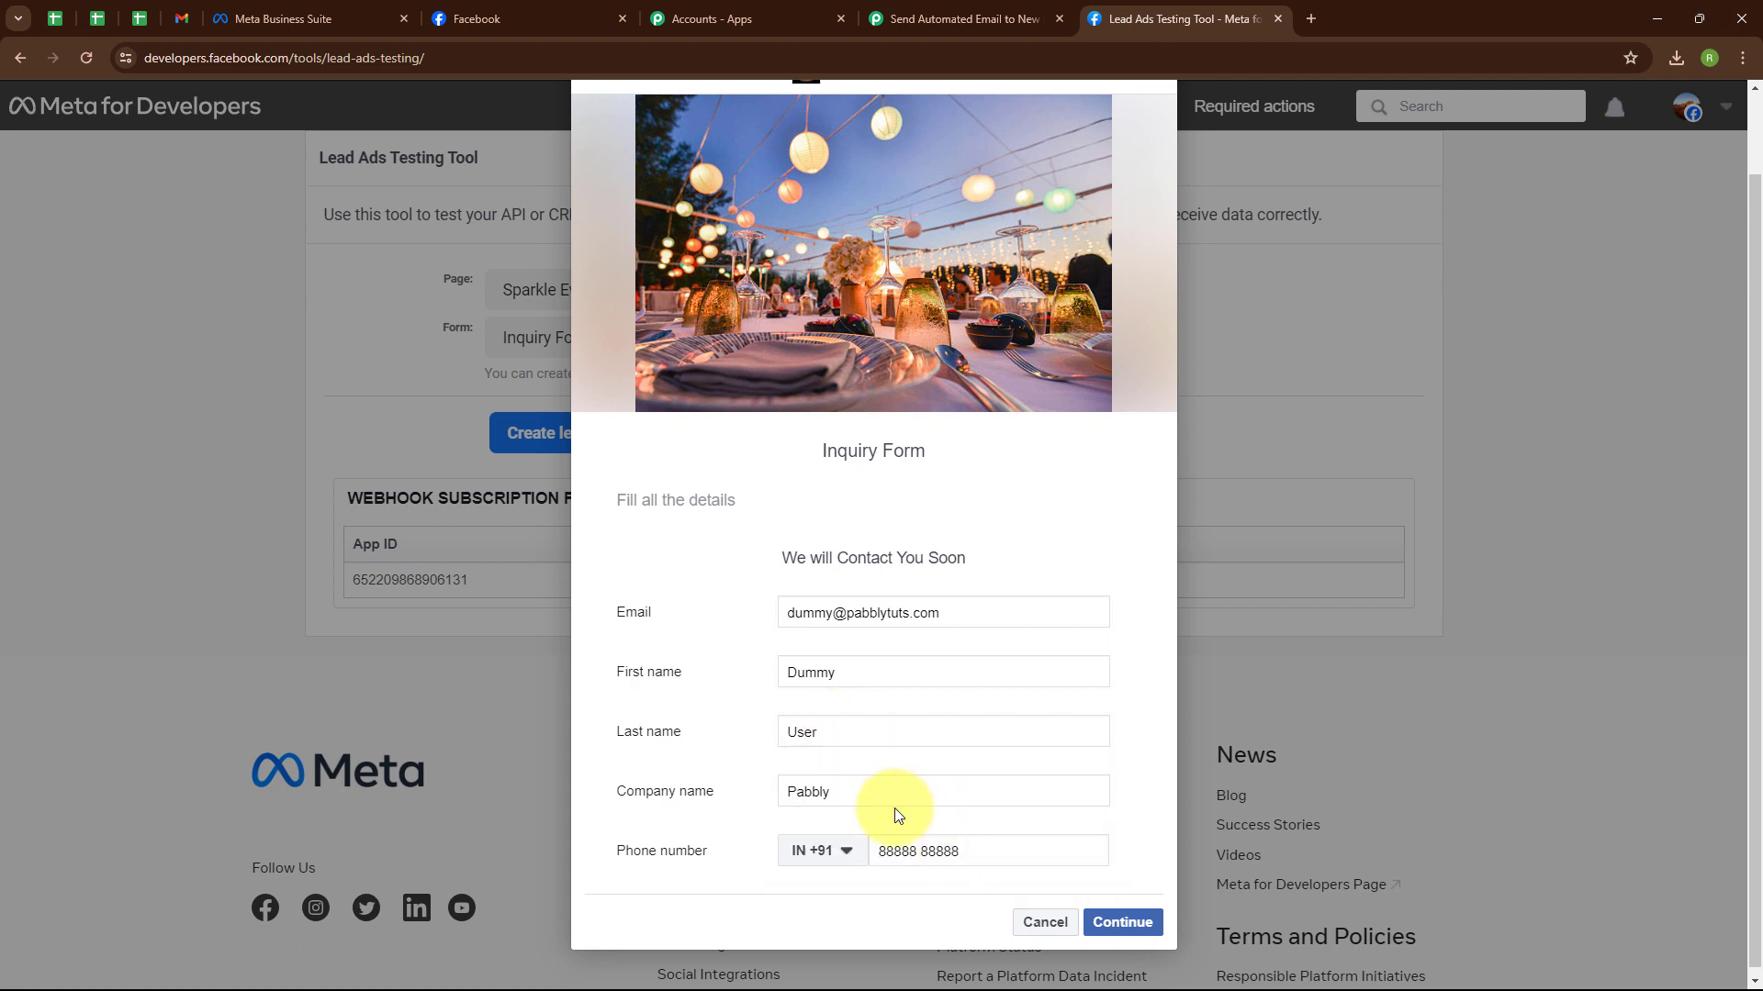
pyautogui.click(1136, 926)
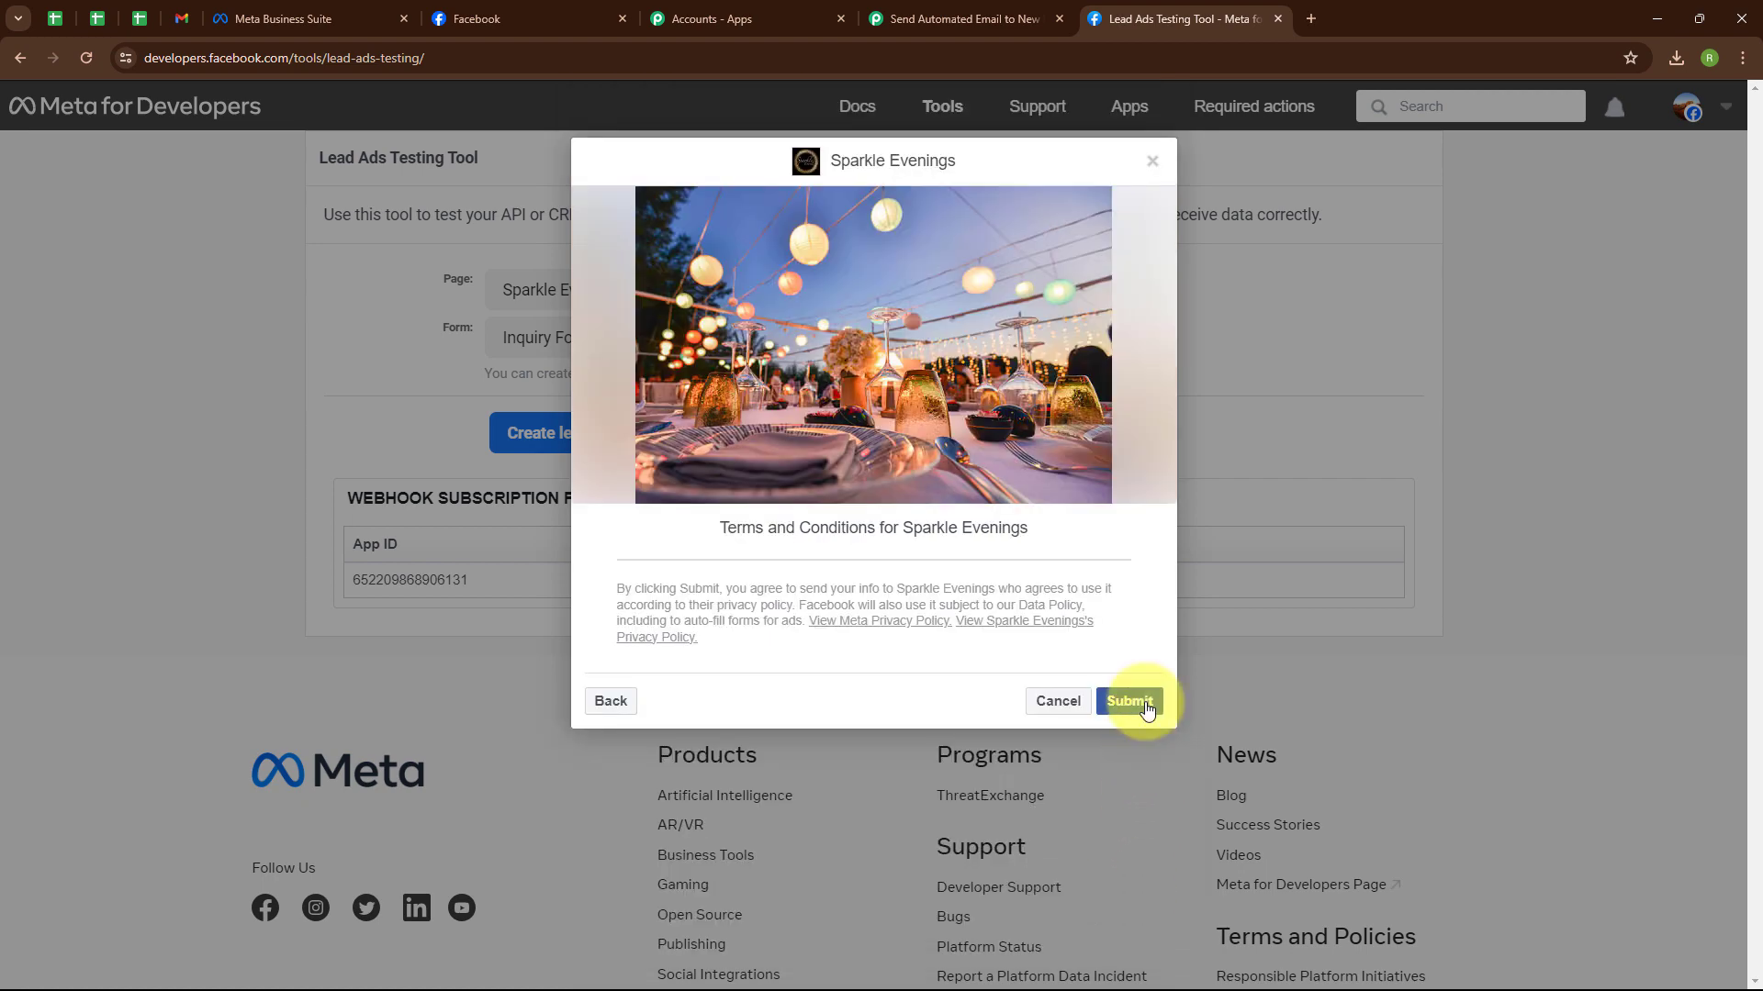
pyautogui.click(1146, 707)
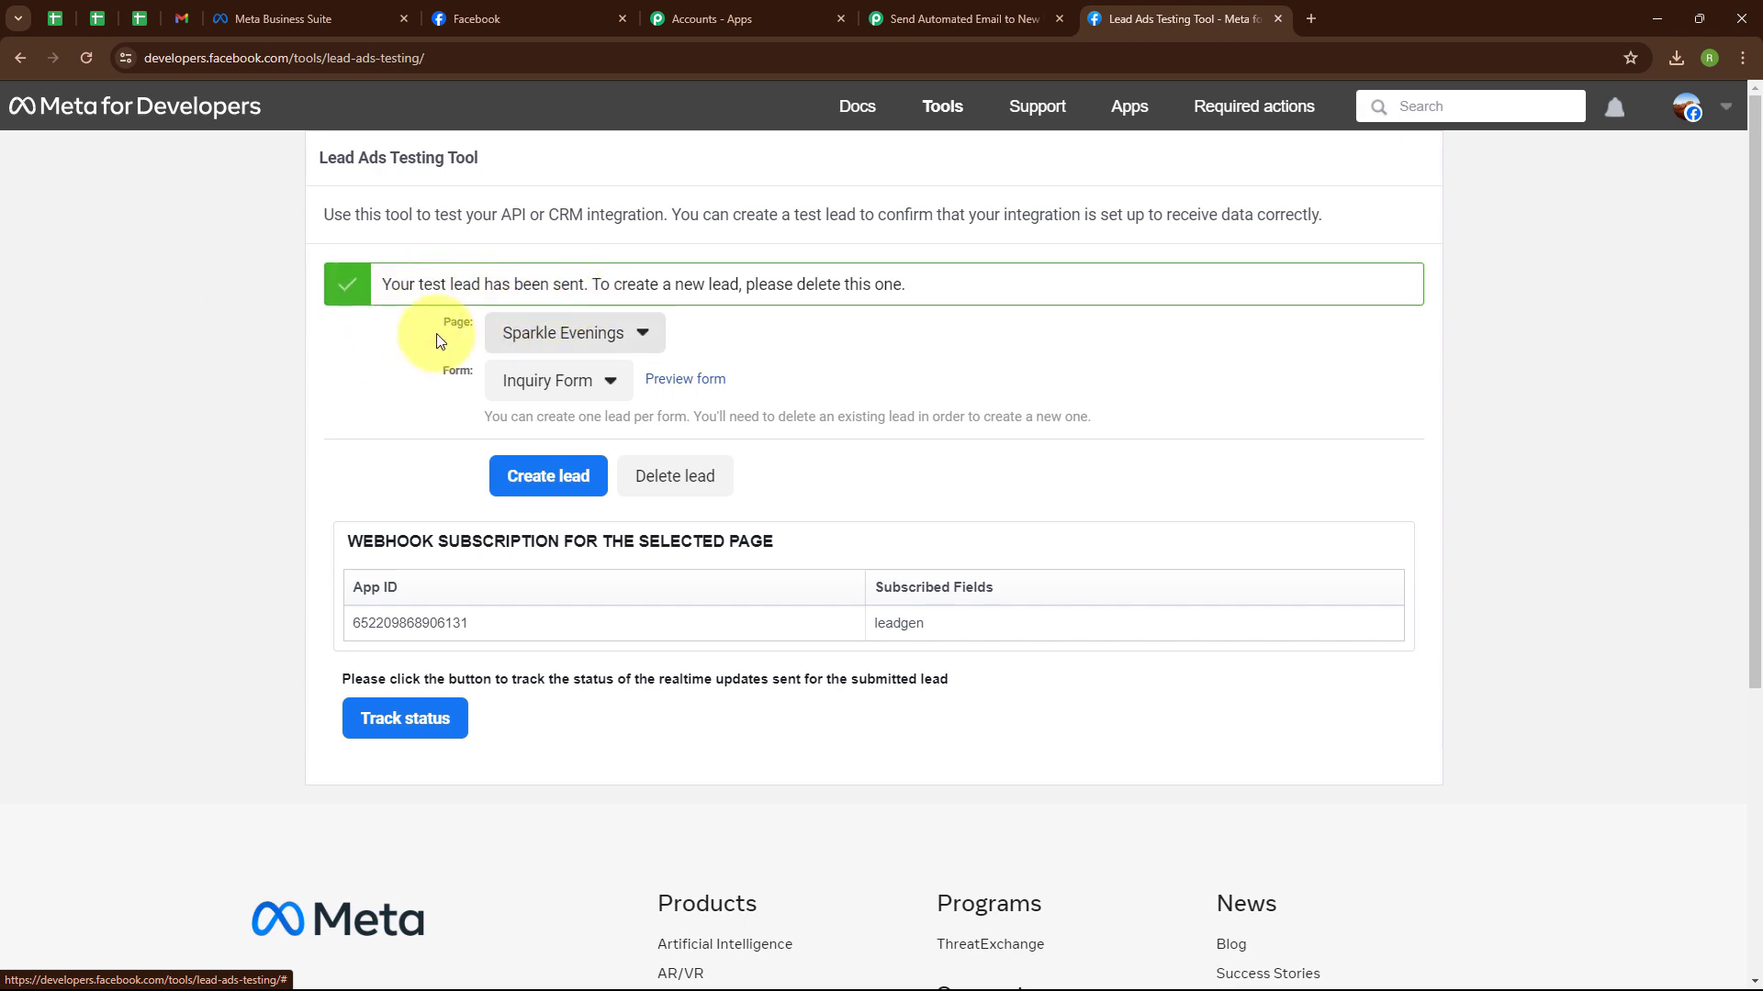
# Return to the Pabbly workflow and scroll through the test lead's contact fields and IDs.
pyautogui.click(991, 11)
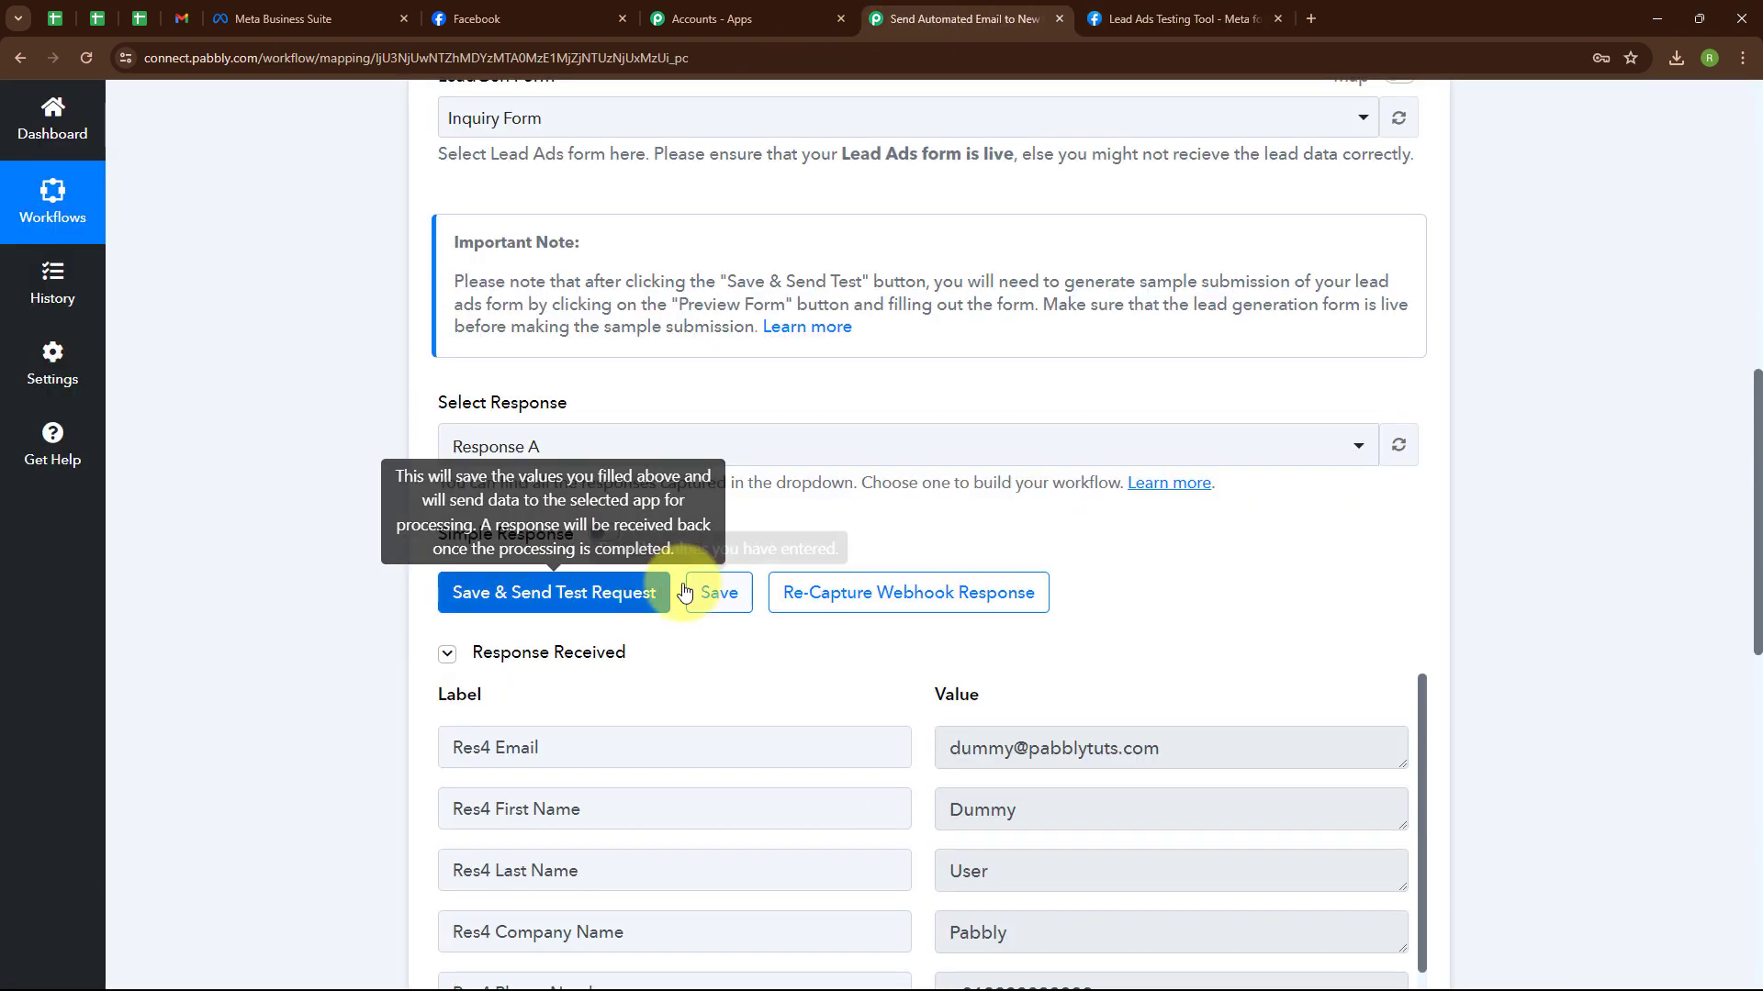
pyautogui.scroll(-4, 1293, 624)
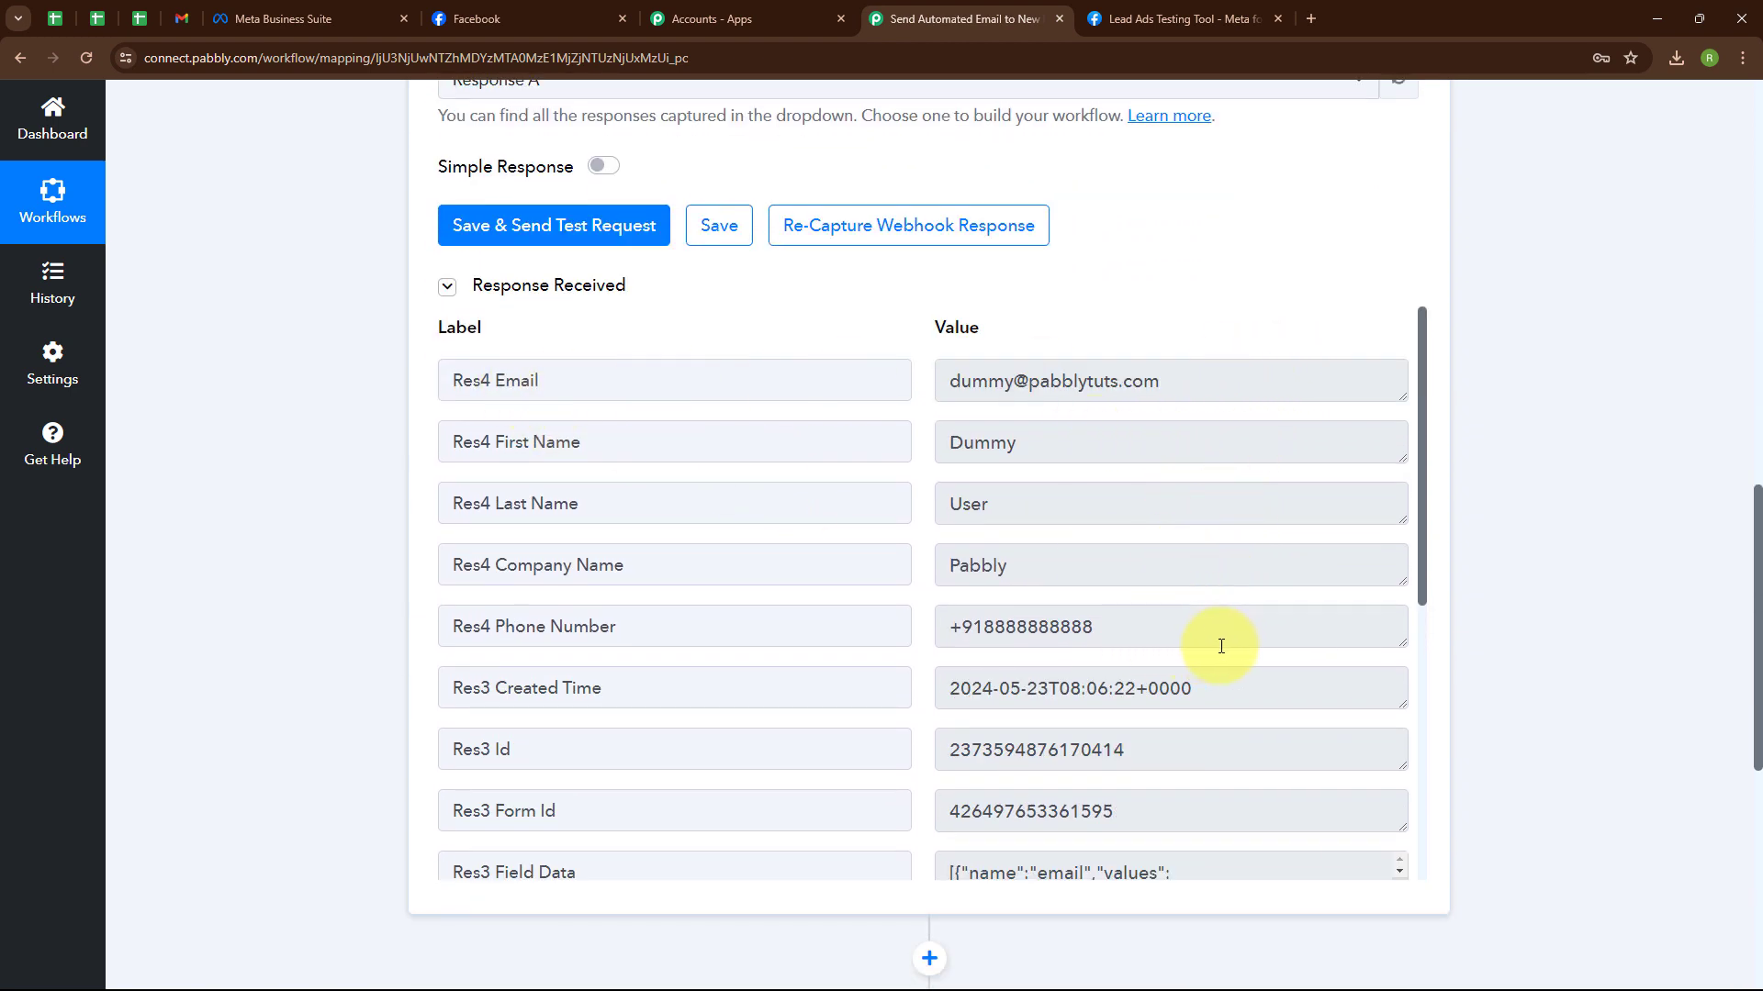
pyautogui.scroll(-5, 1102, 720)
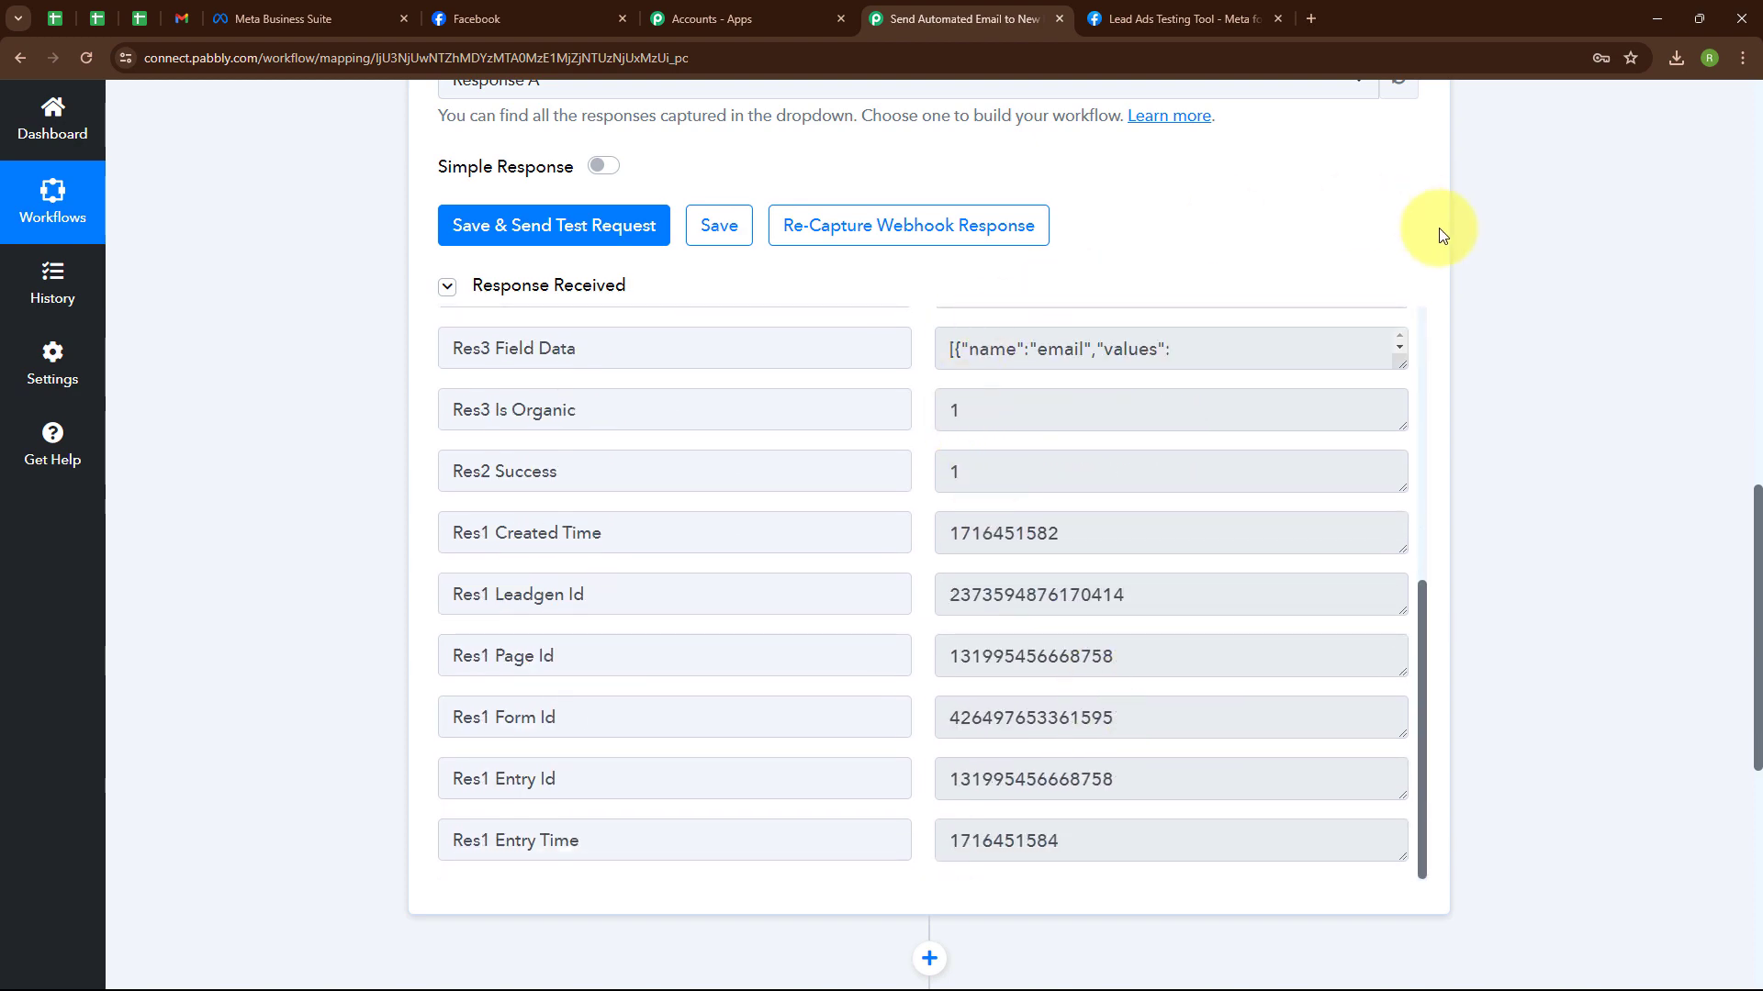
pyautogui.scroll(15, 1437, 232)
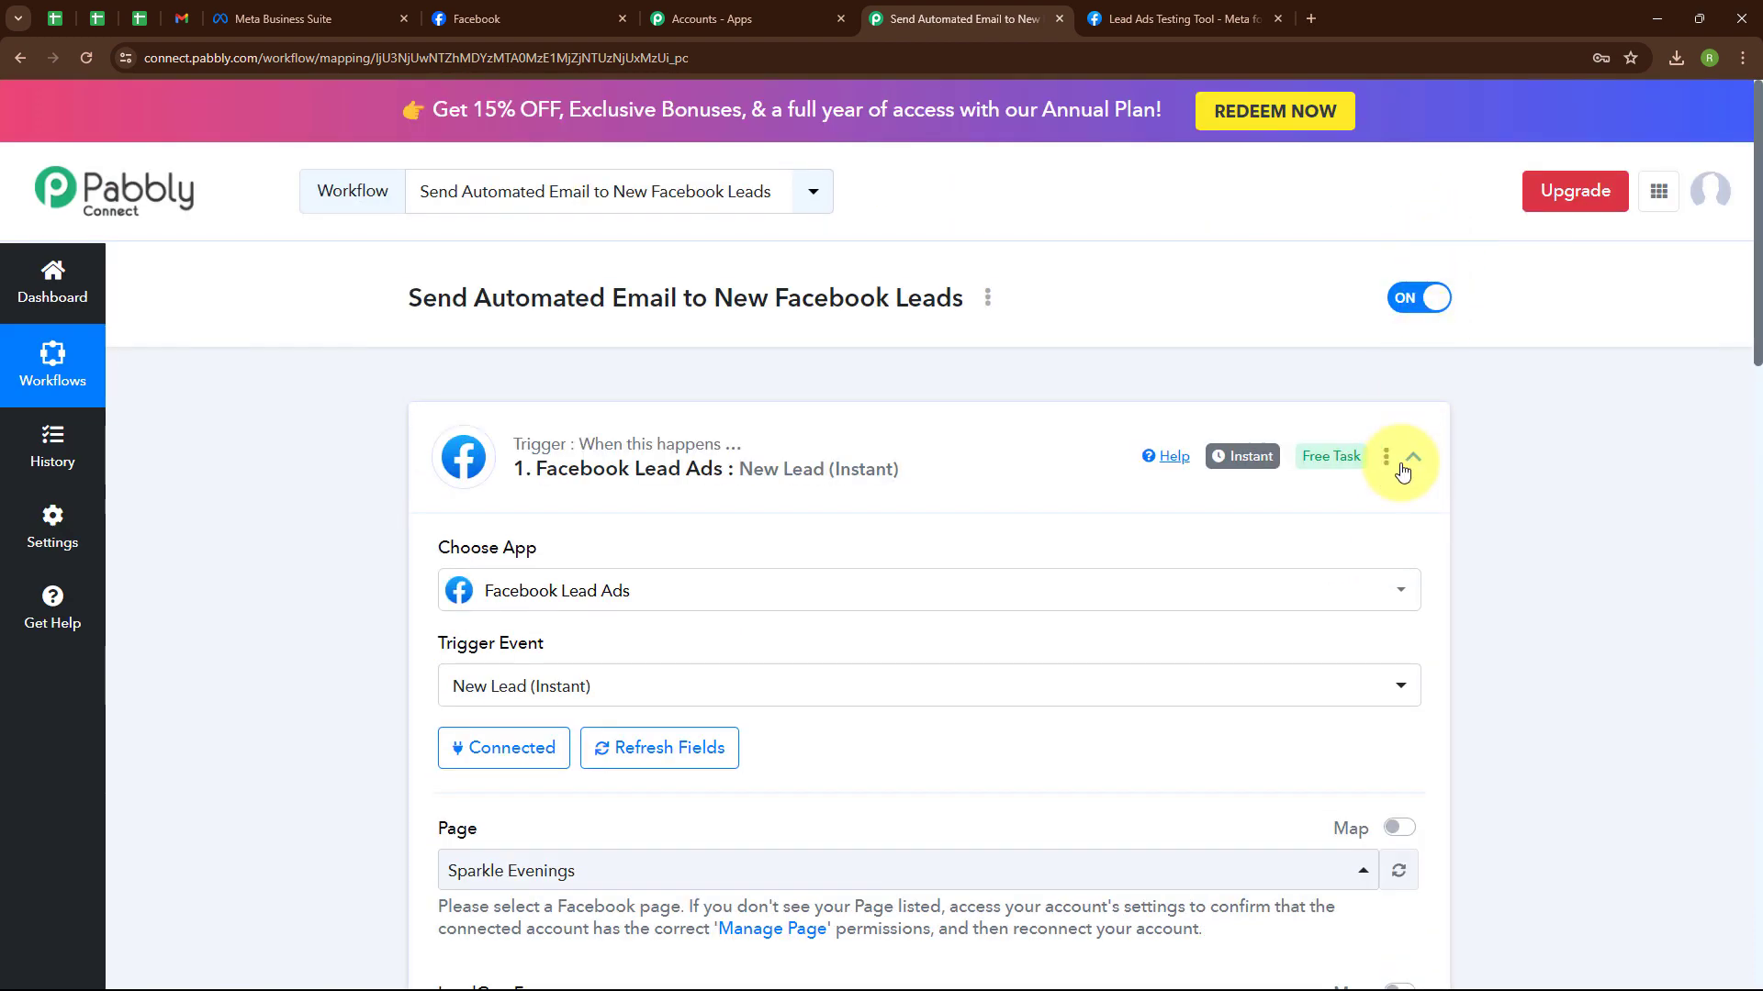
# Collapse the Facebook Lead Ads trigger and set the action step to Gmail with the Send Email event.
pyautogui.click(1411, 457)
pyautogui.click(731, 680)
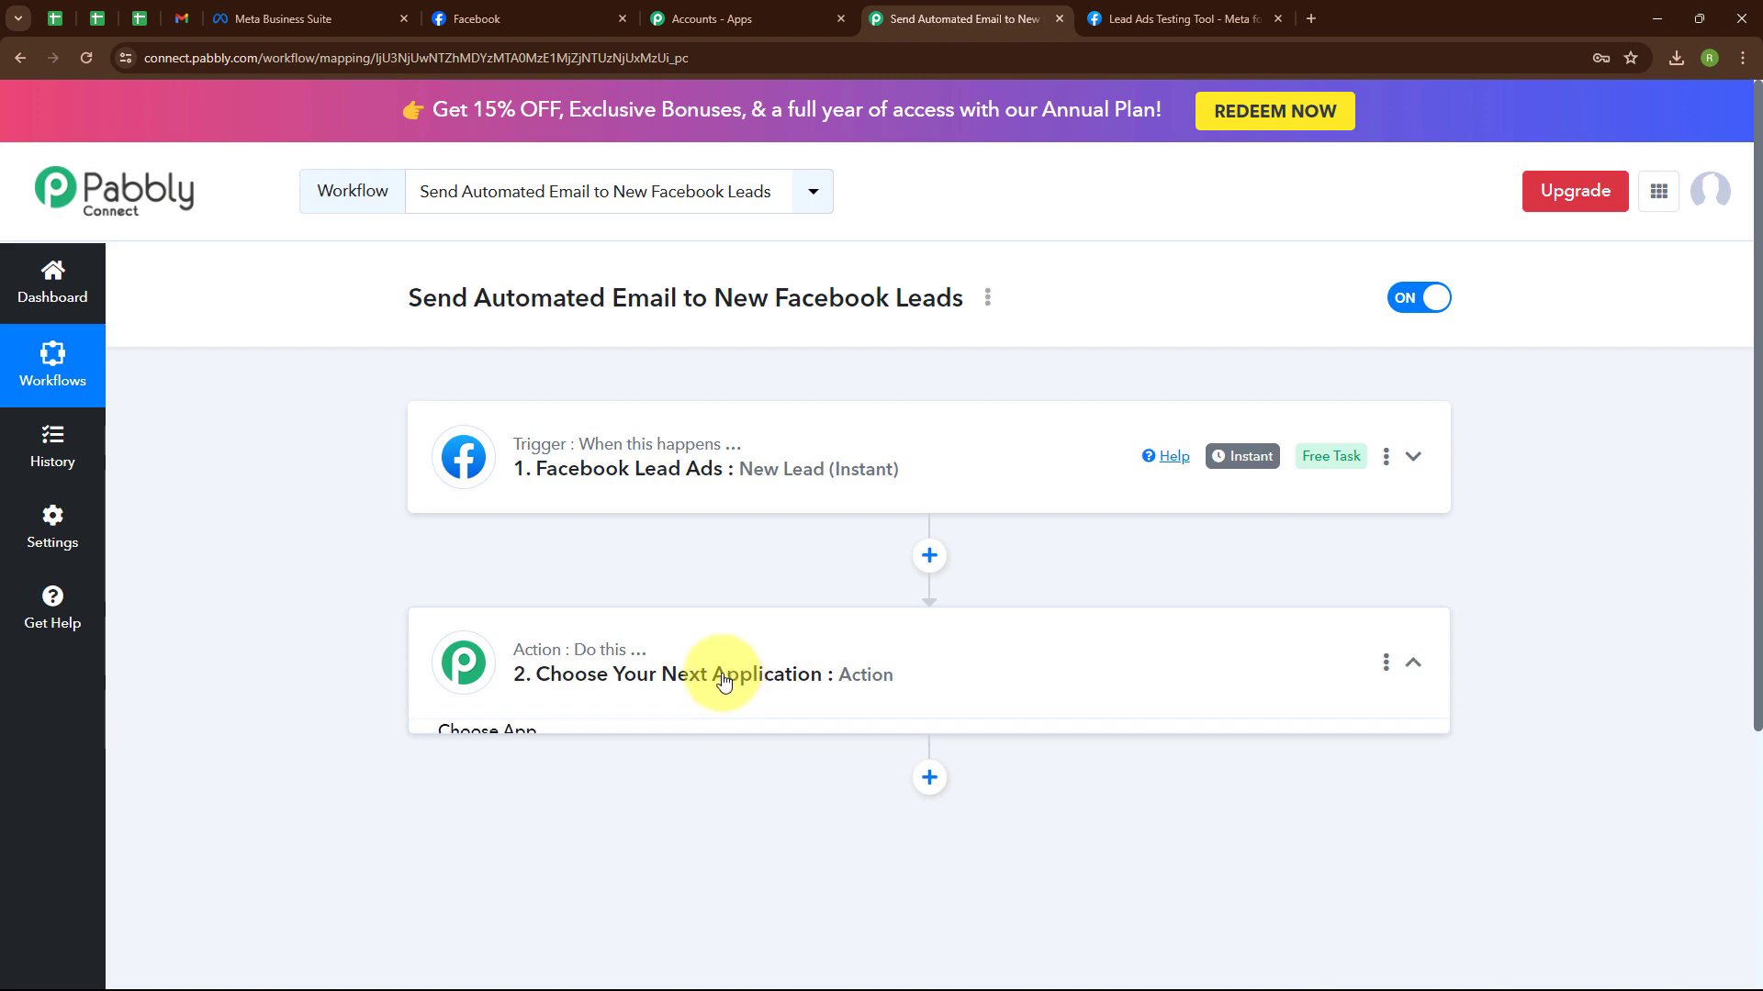
pyautogui.scroll(-3, 582, 551)
pyautogui.click(676, 468)
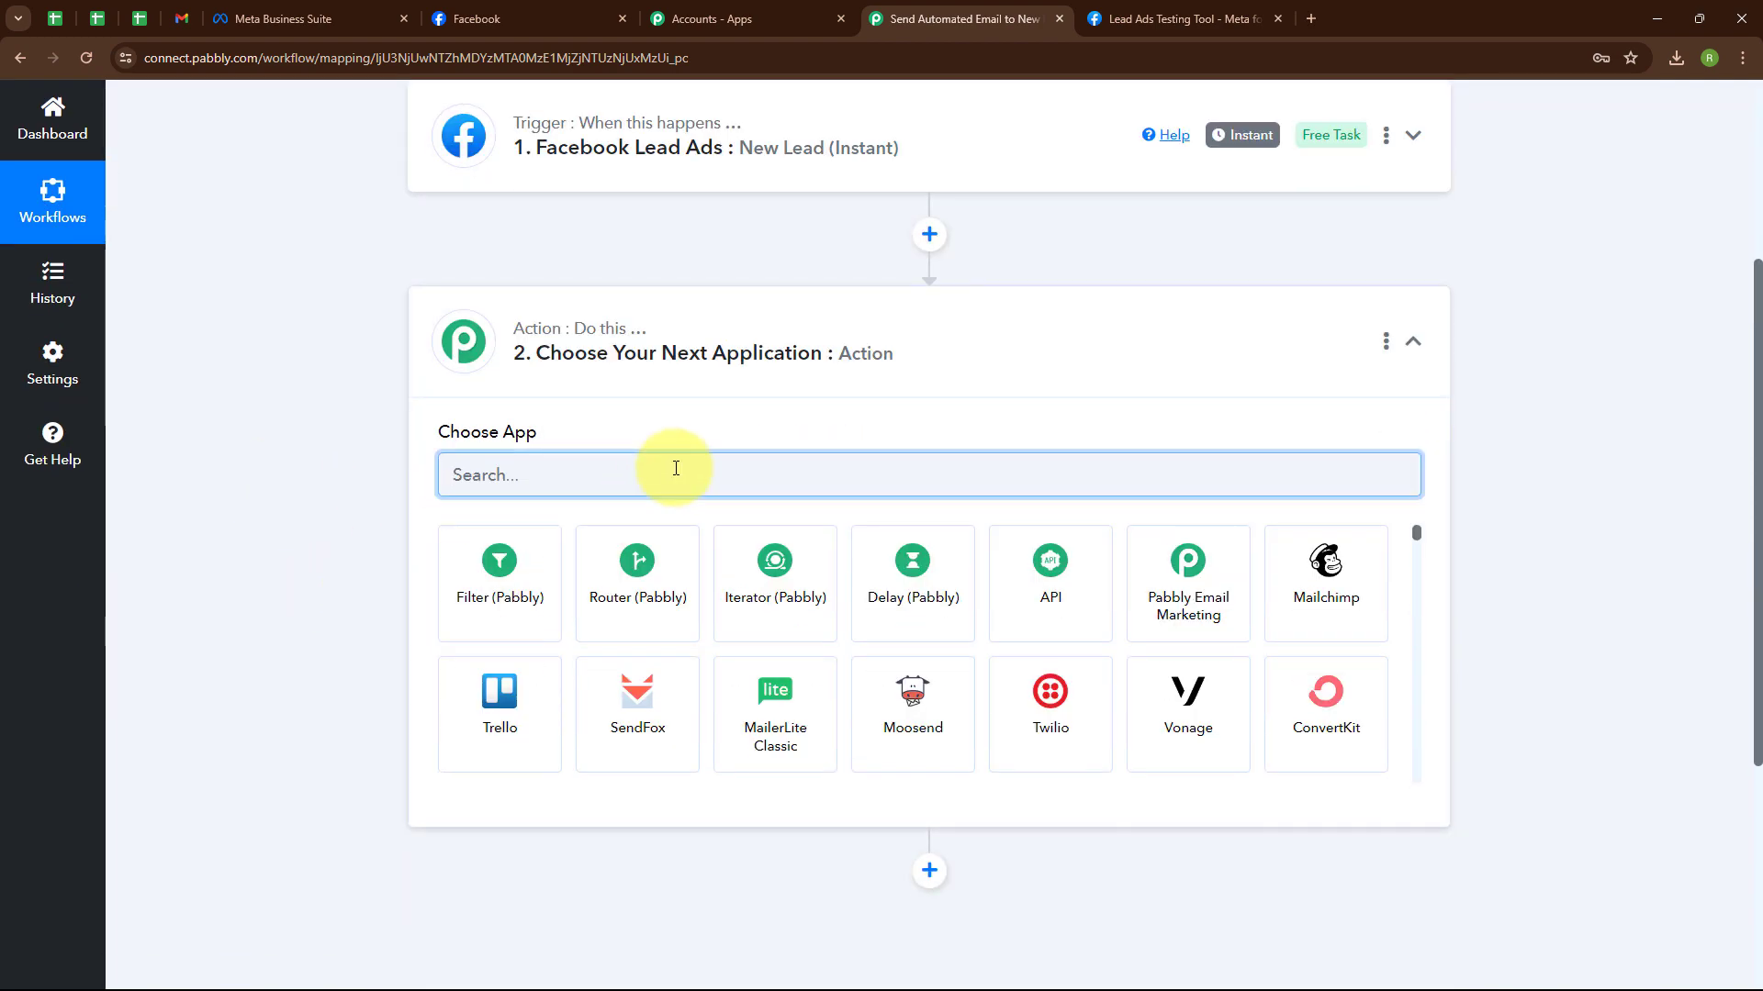
pyautogui.write('Gmail')
pyautogui.click(477, 604)
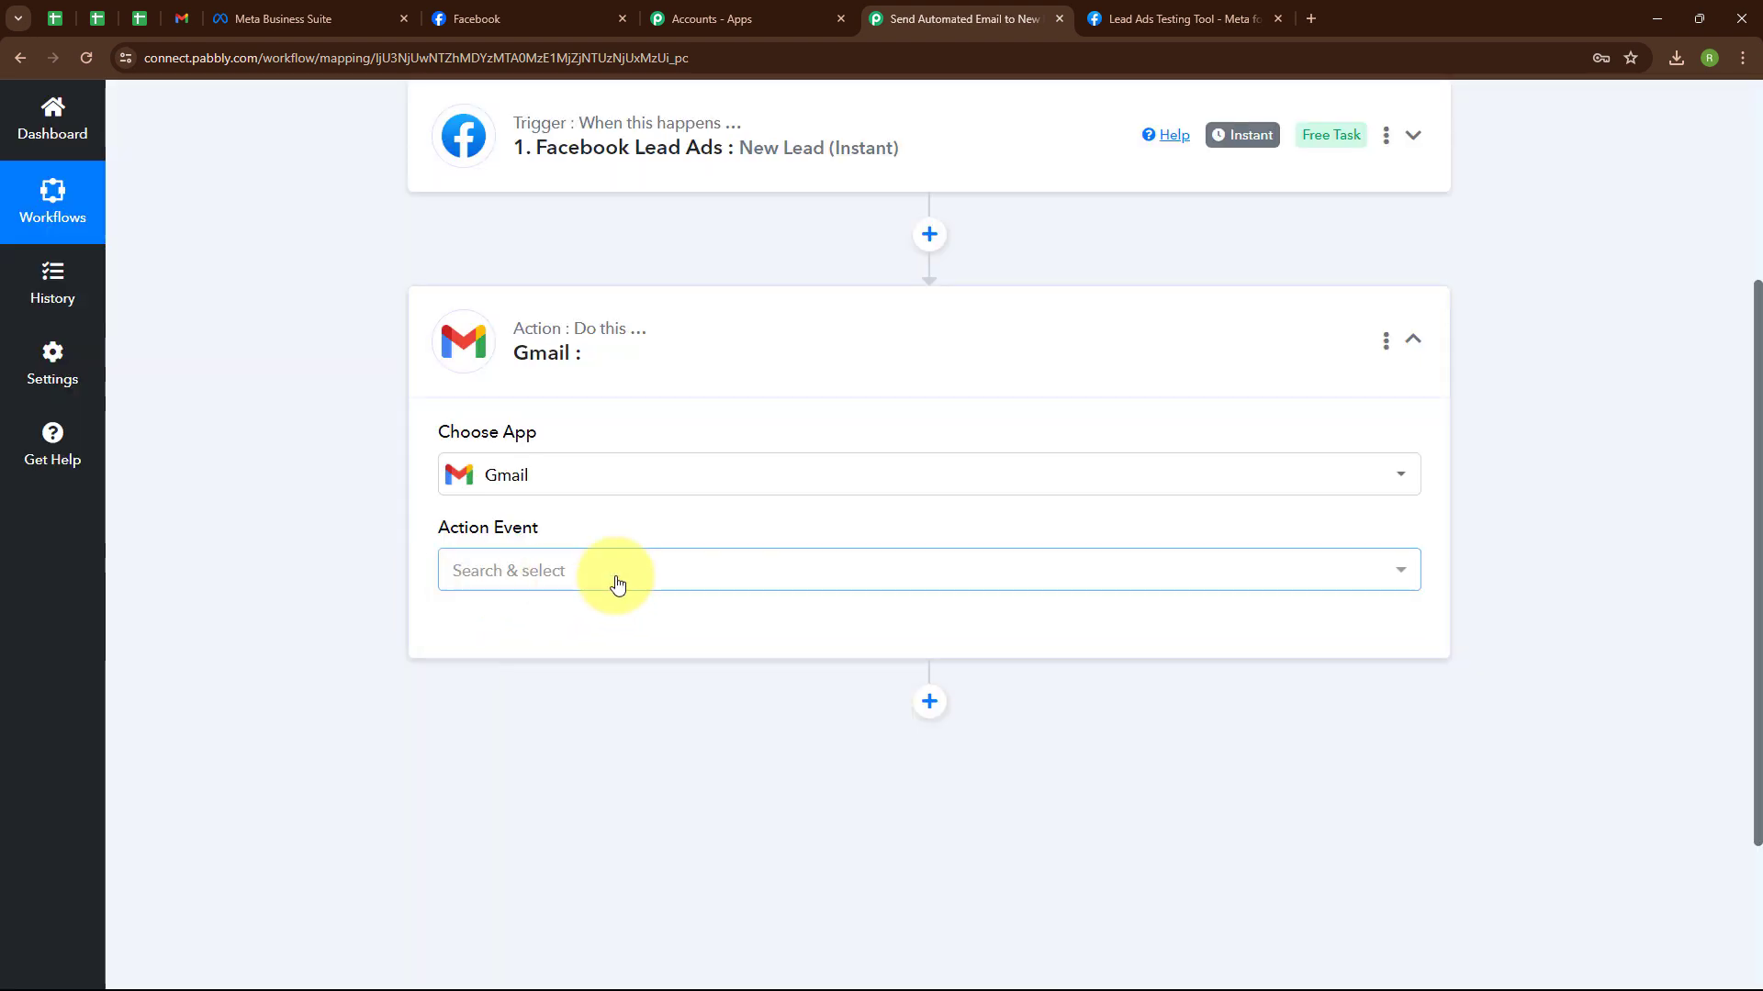
pyautogui.click(615, 579)
pyautogui.click(622, 692)
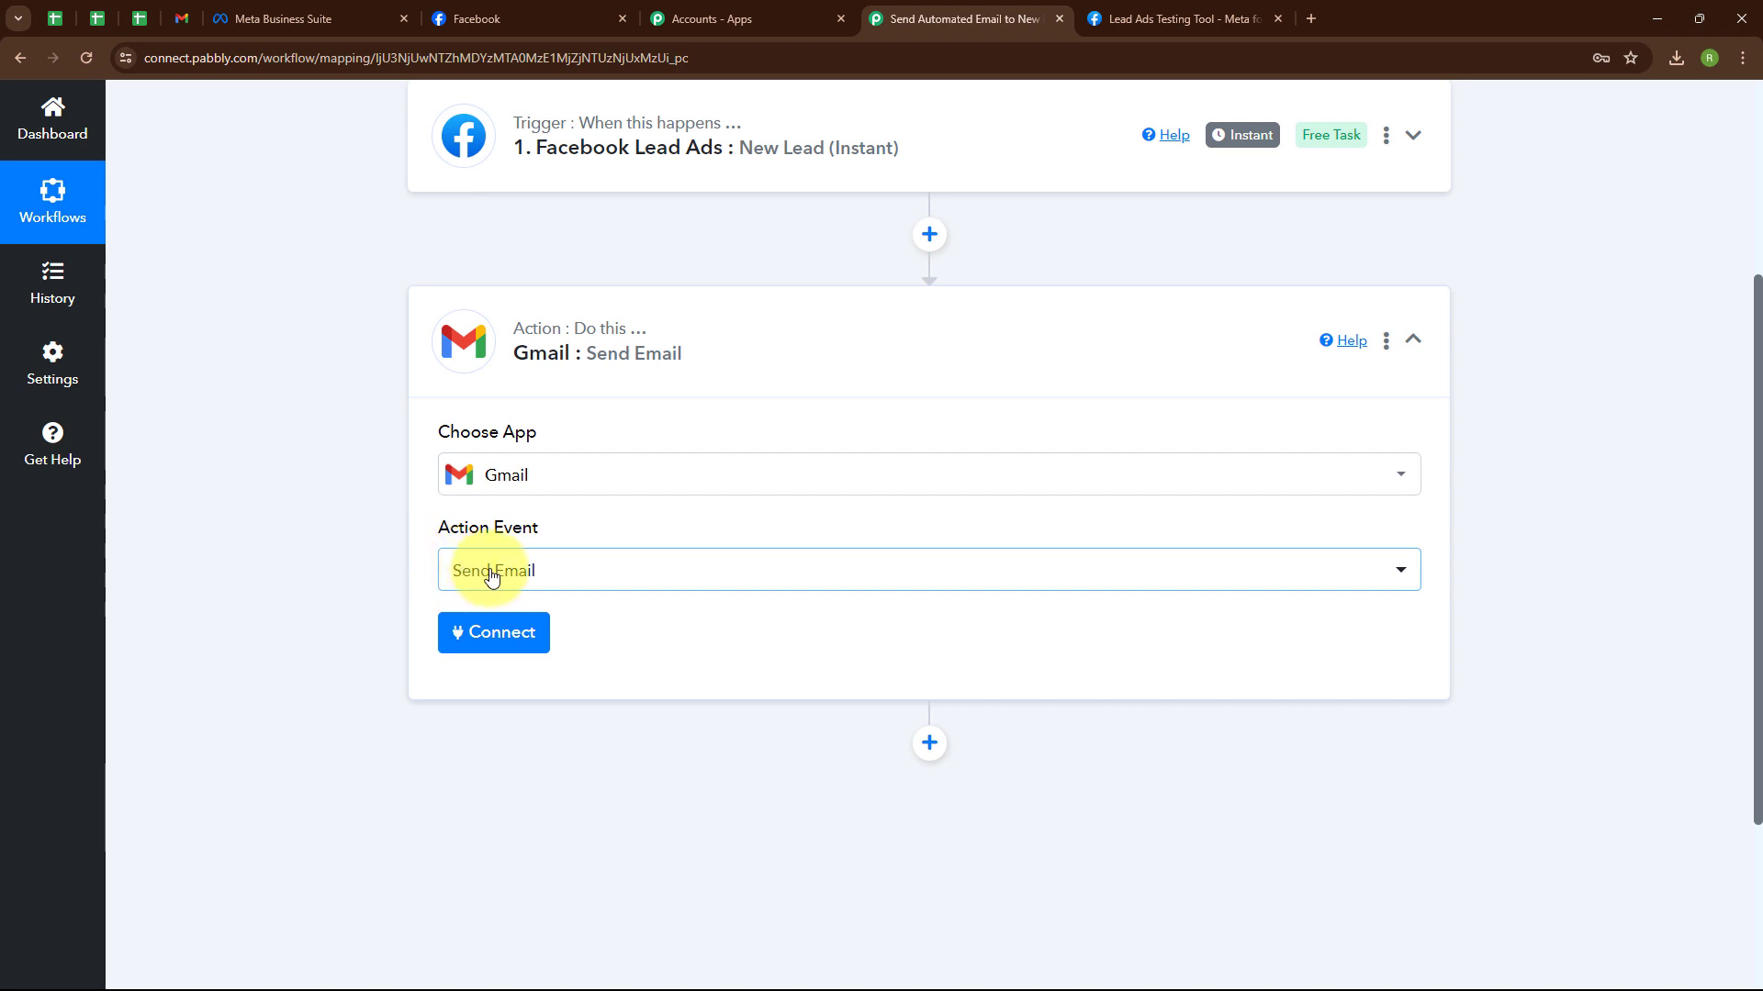
# Add a new Gmail connection by signing in with the Google account and allowing Pabbly Connect access.
pyautogui.click(472, 635)
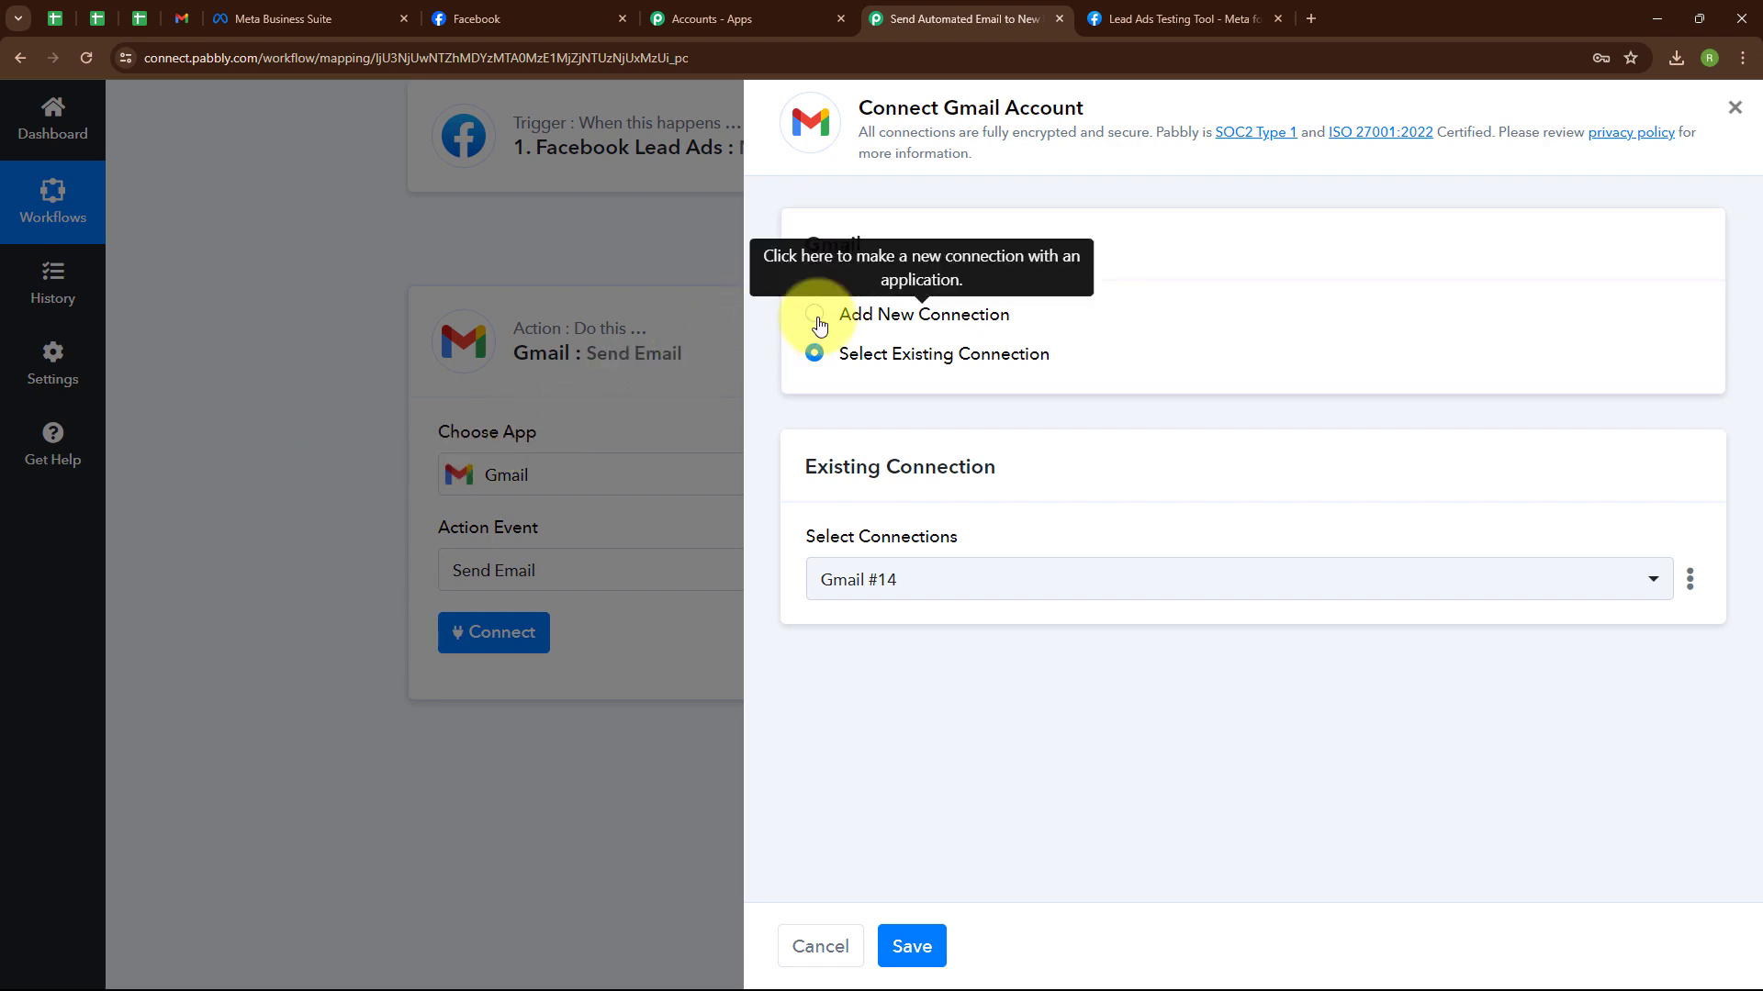
pyautogui.click(816, 317)
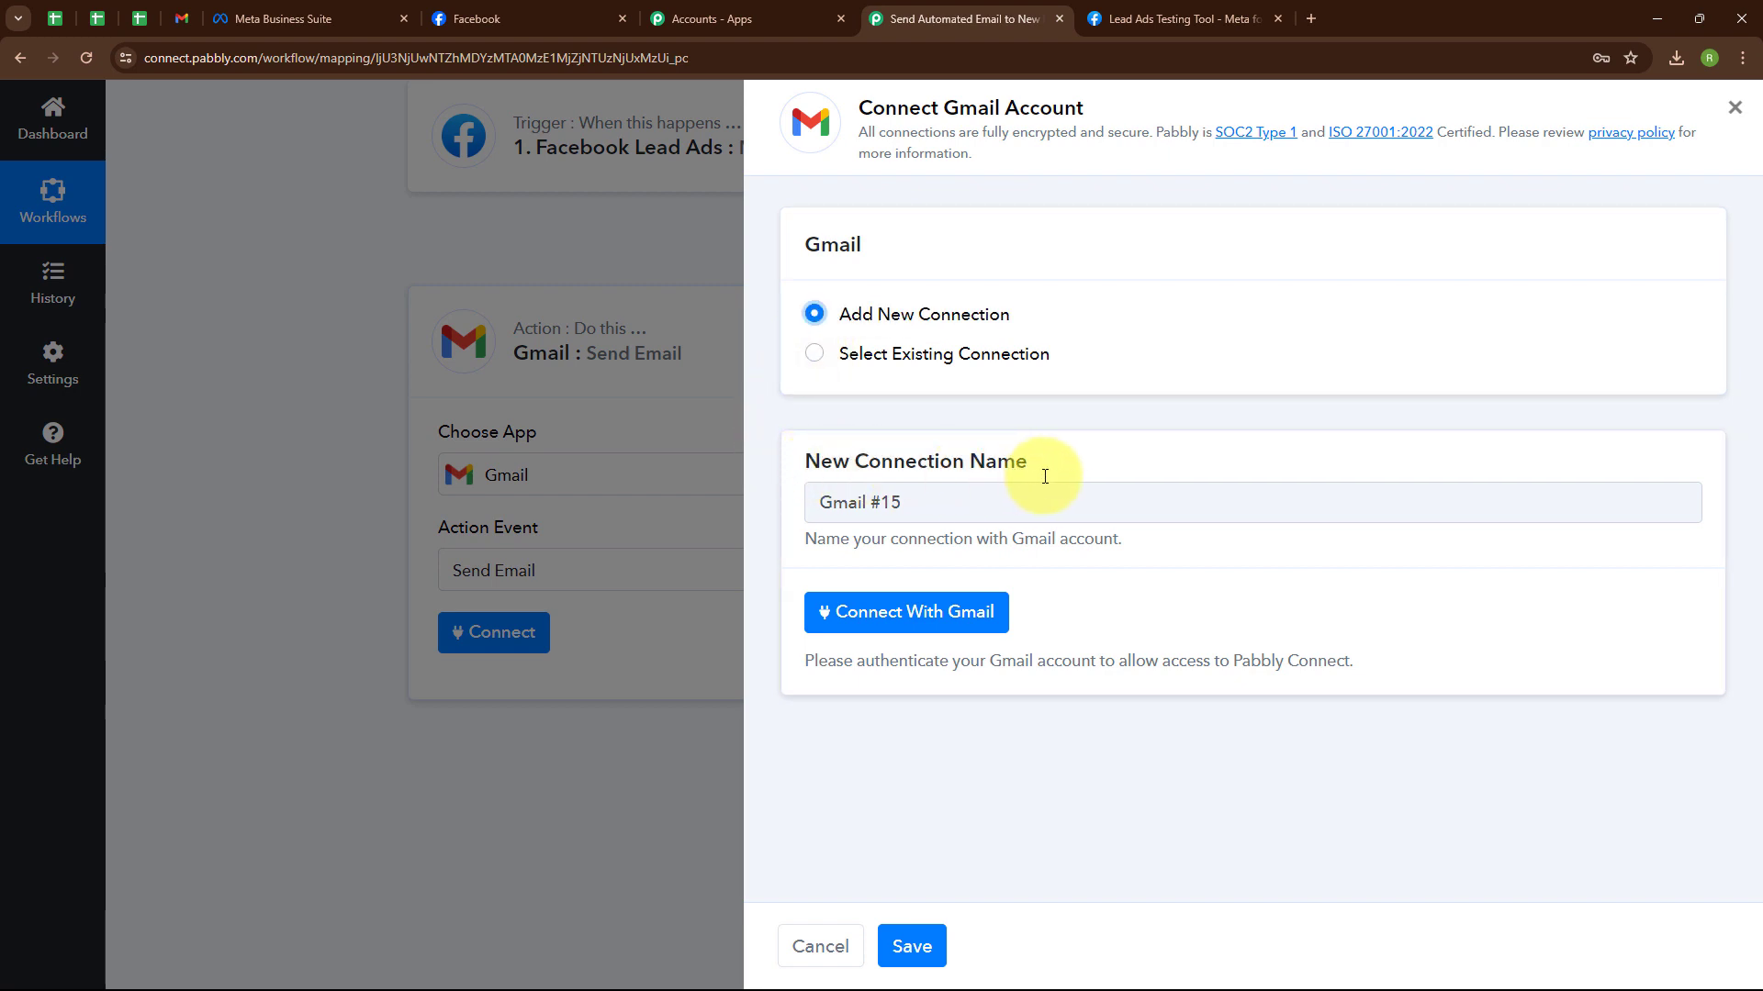
pyautogui.click(884, 617)
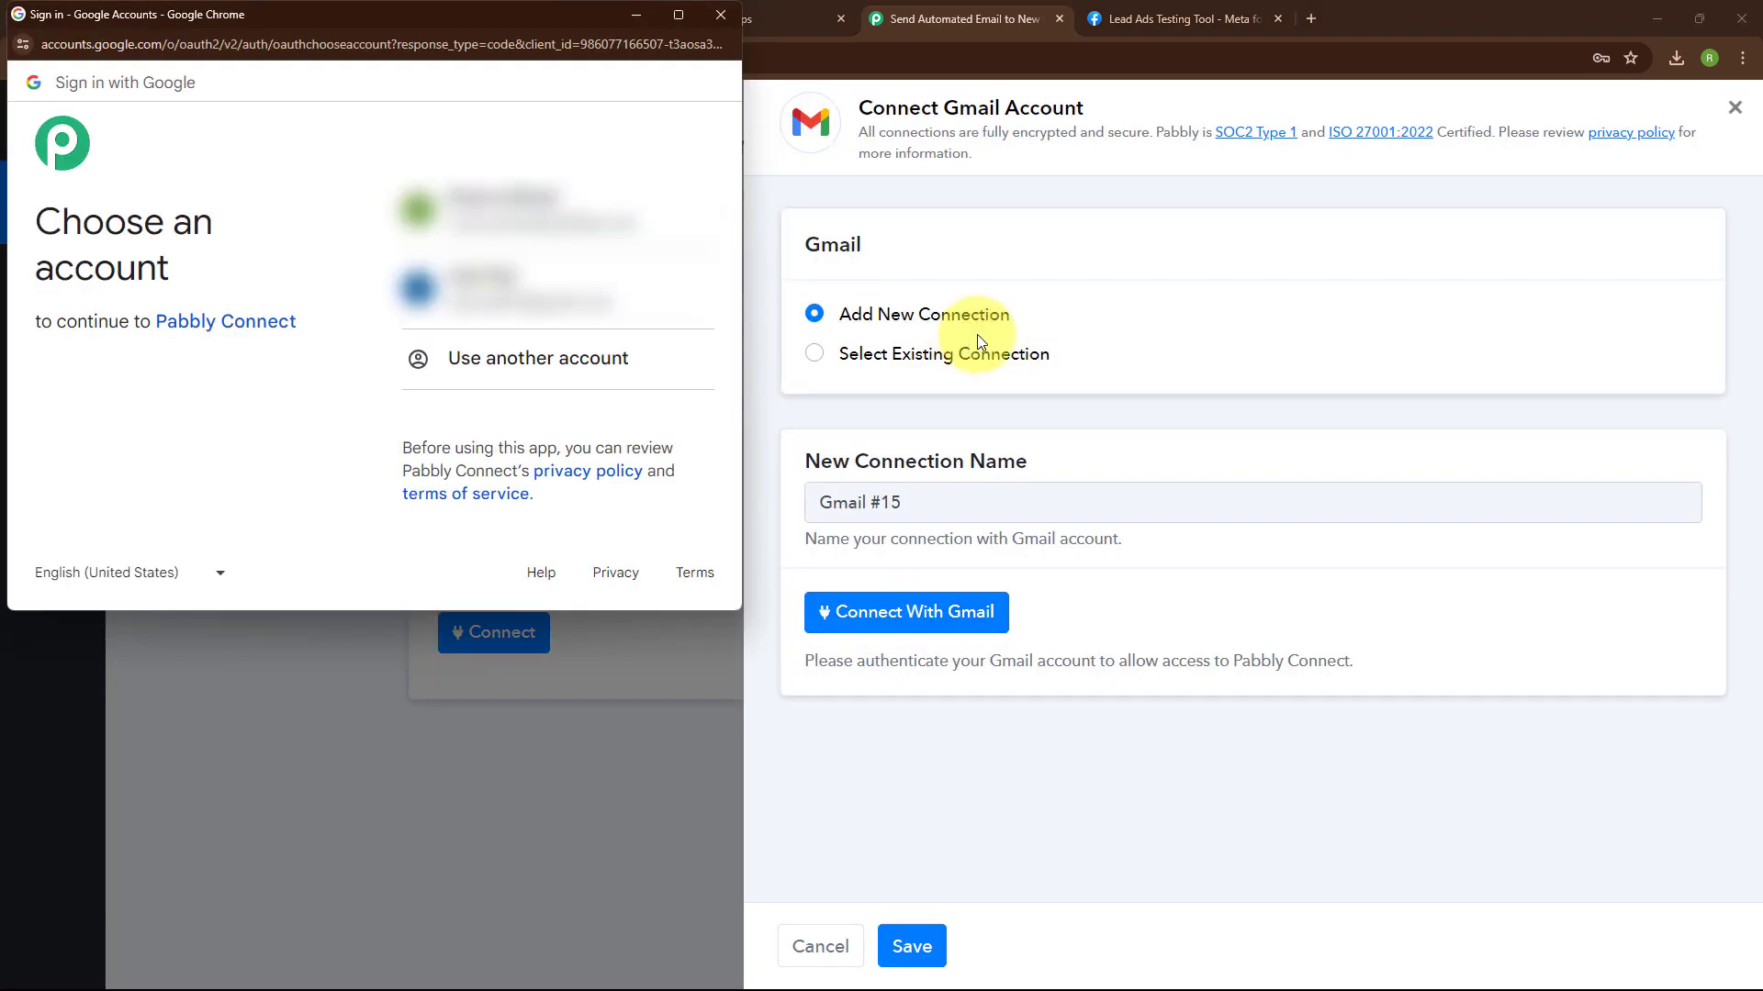
pyautogui.click(553, 219)
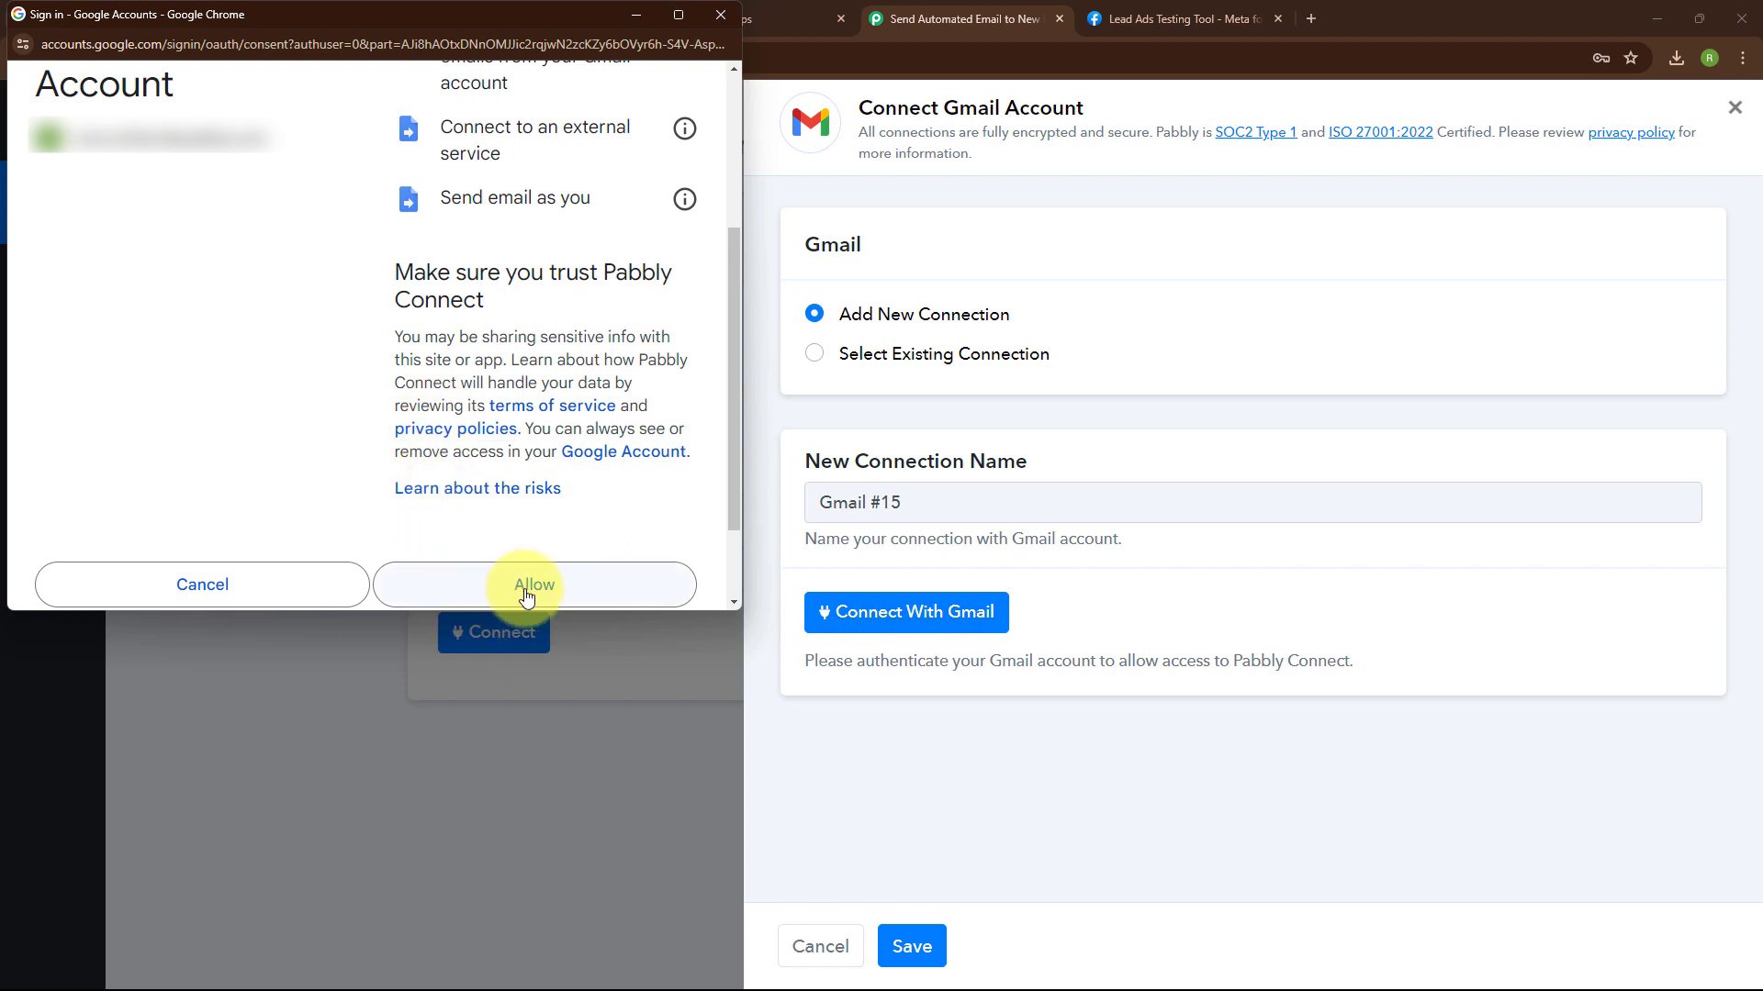
pyautogui.click(526, 592)
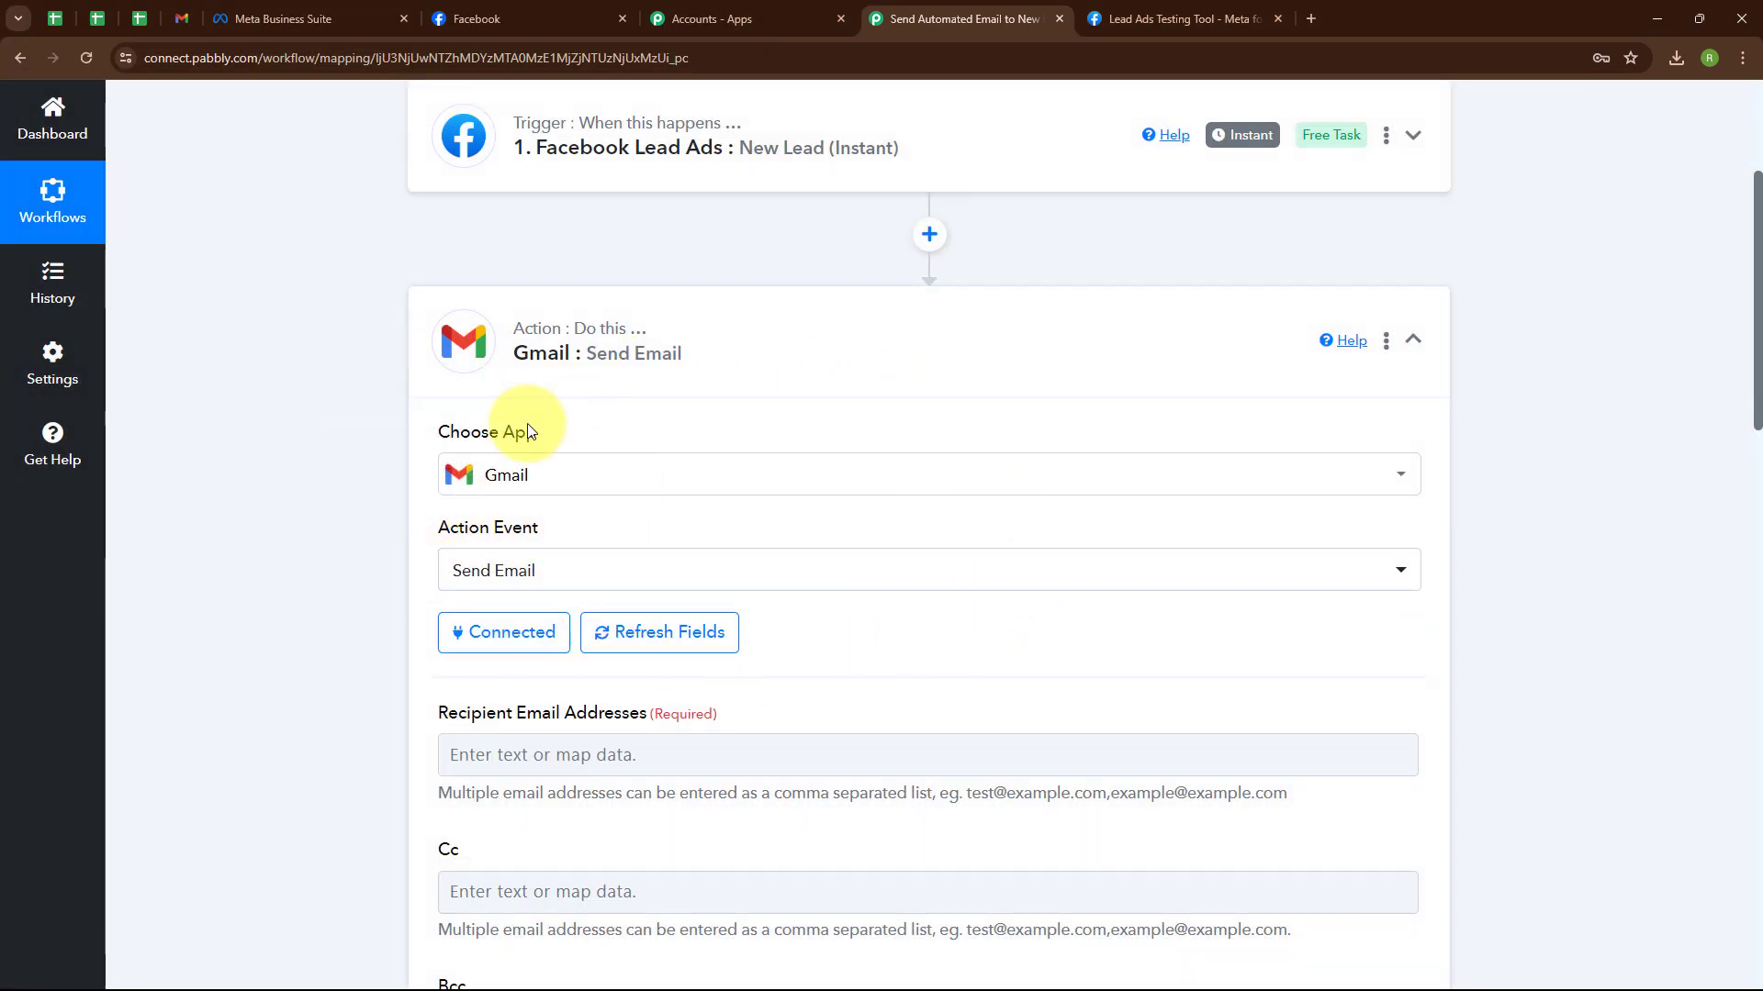
# Map the Facebook lead's Res4 Email into Recipient Email Addresses.
pyautogui.scroll(-4, 973, 528)
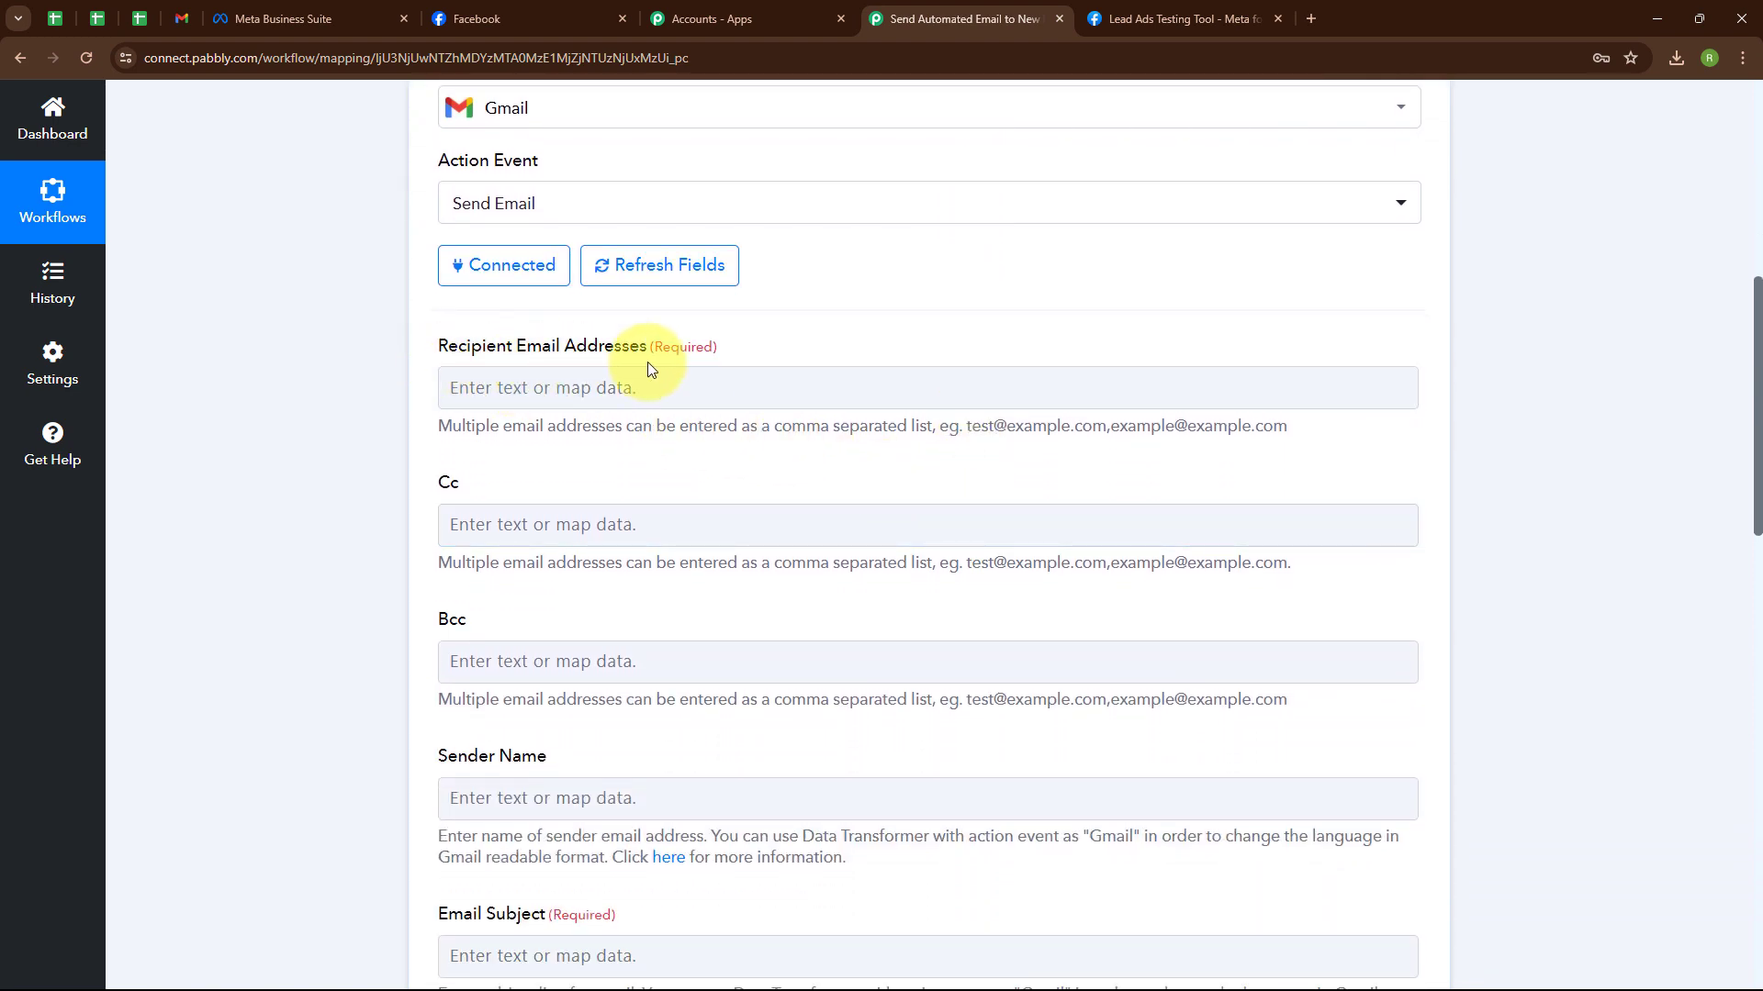
pyautogui.click(448, 383)
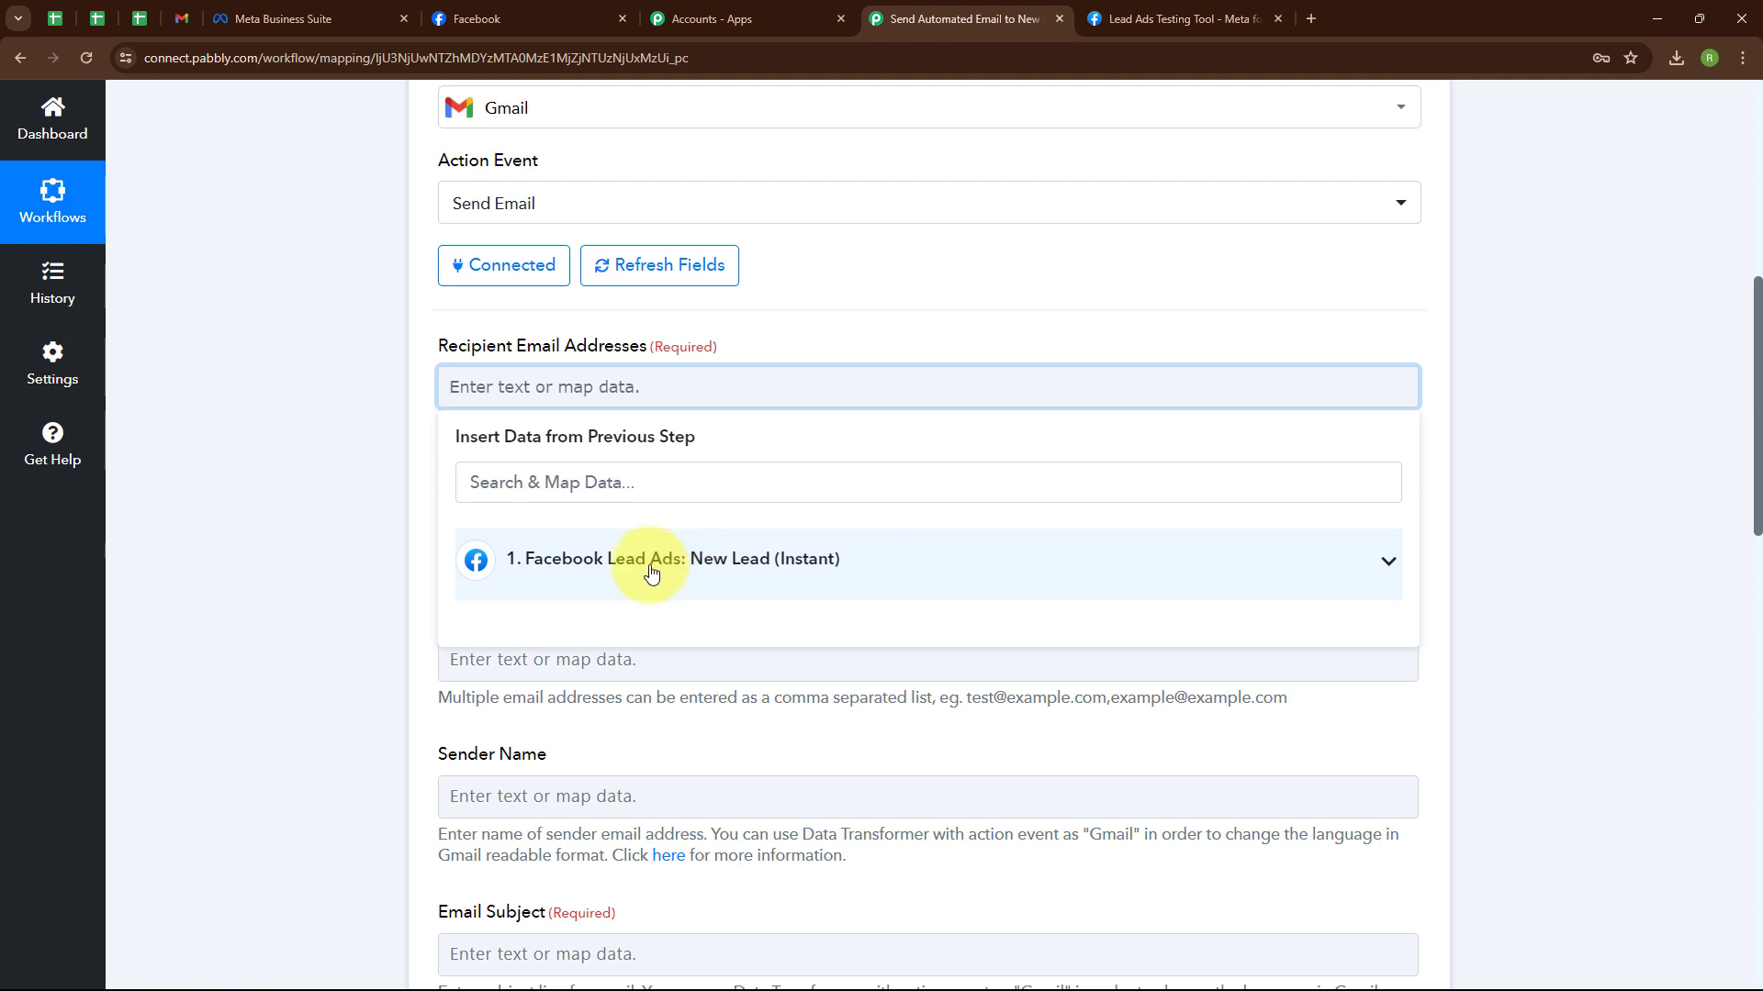
pyautogui.click(652, 572)
pyautogui.click(694, 619)
pyautogui.click(378, 633)
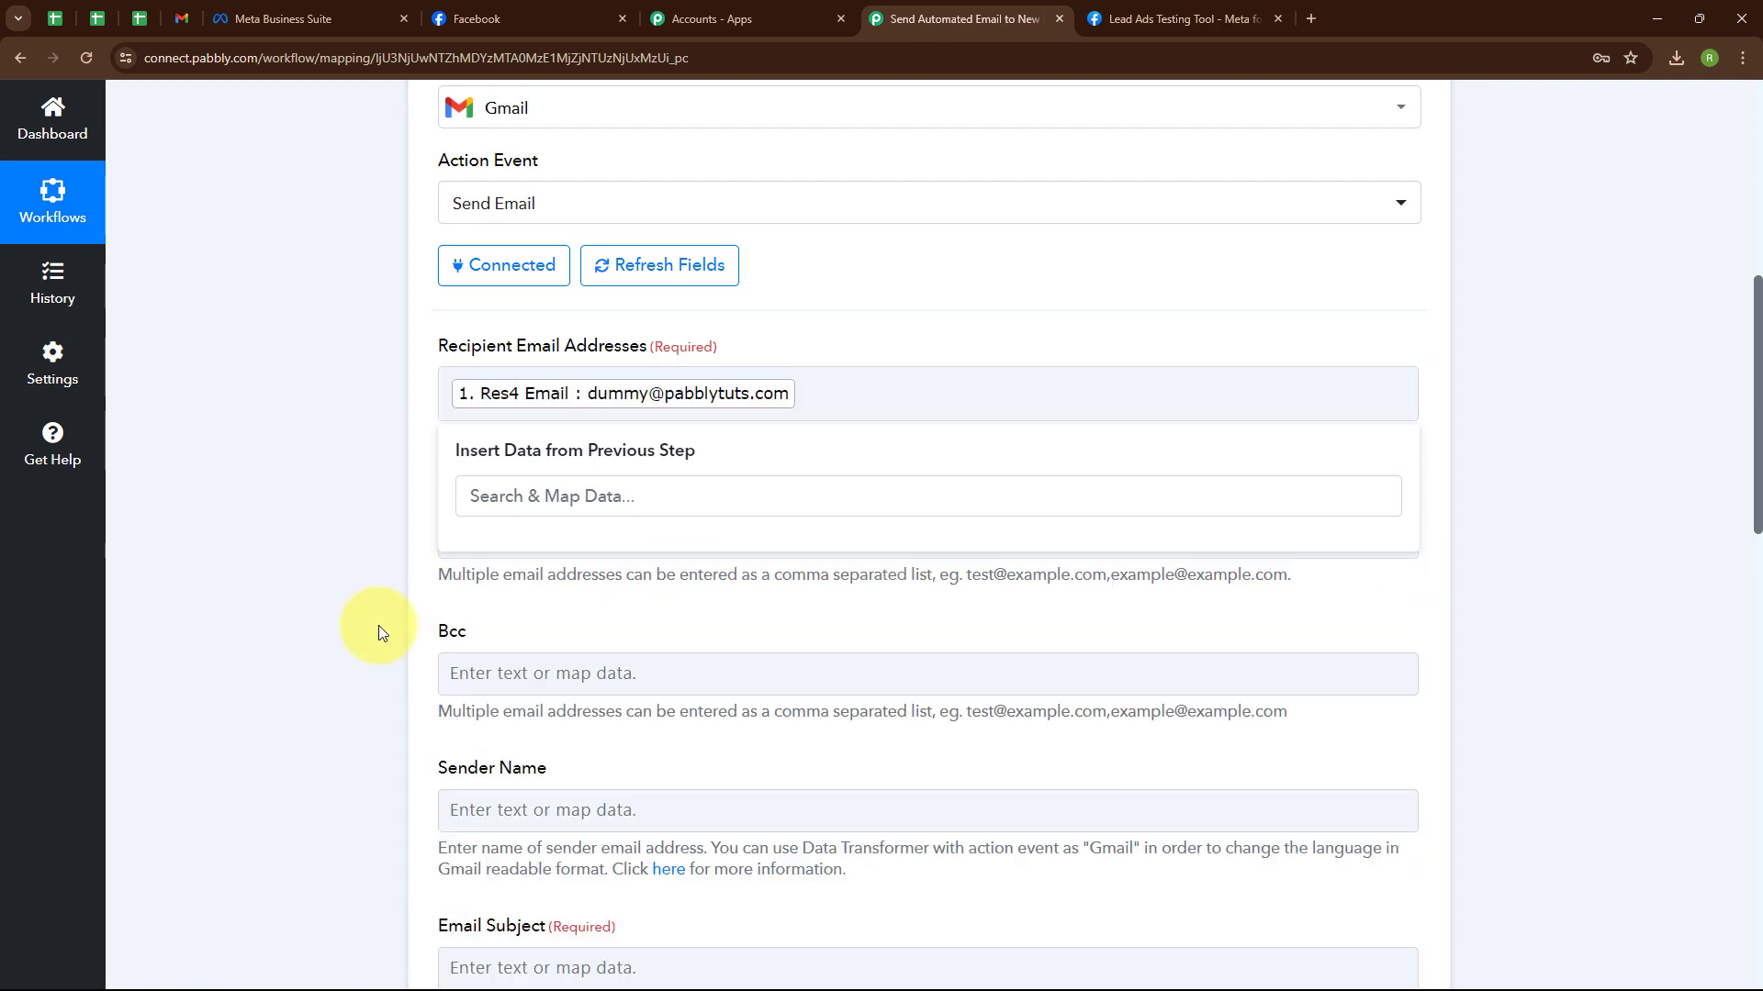
pyautogui.scroll(-3, 844, 448)
pyautogui.click(472, 261)
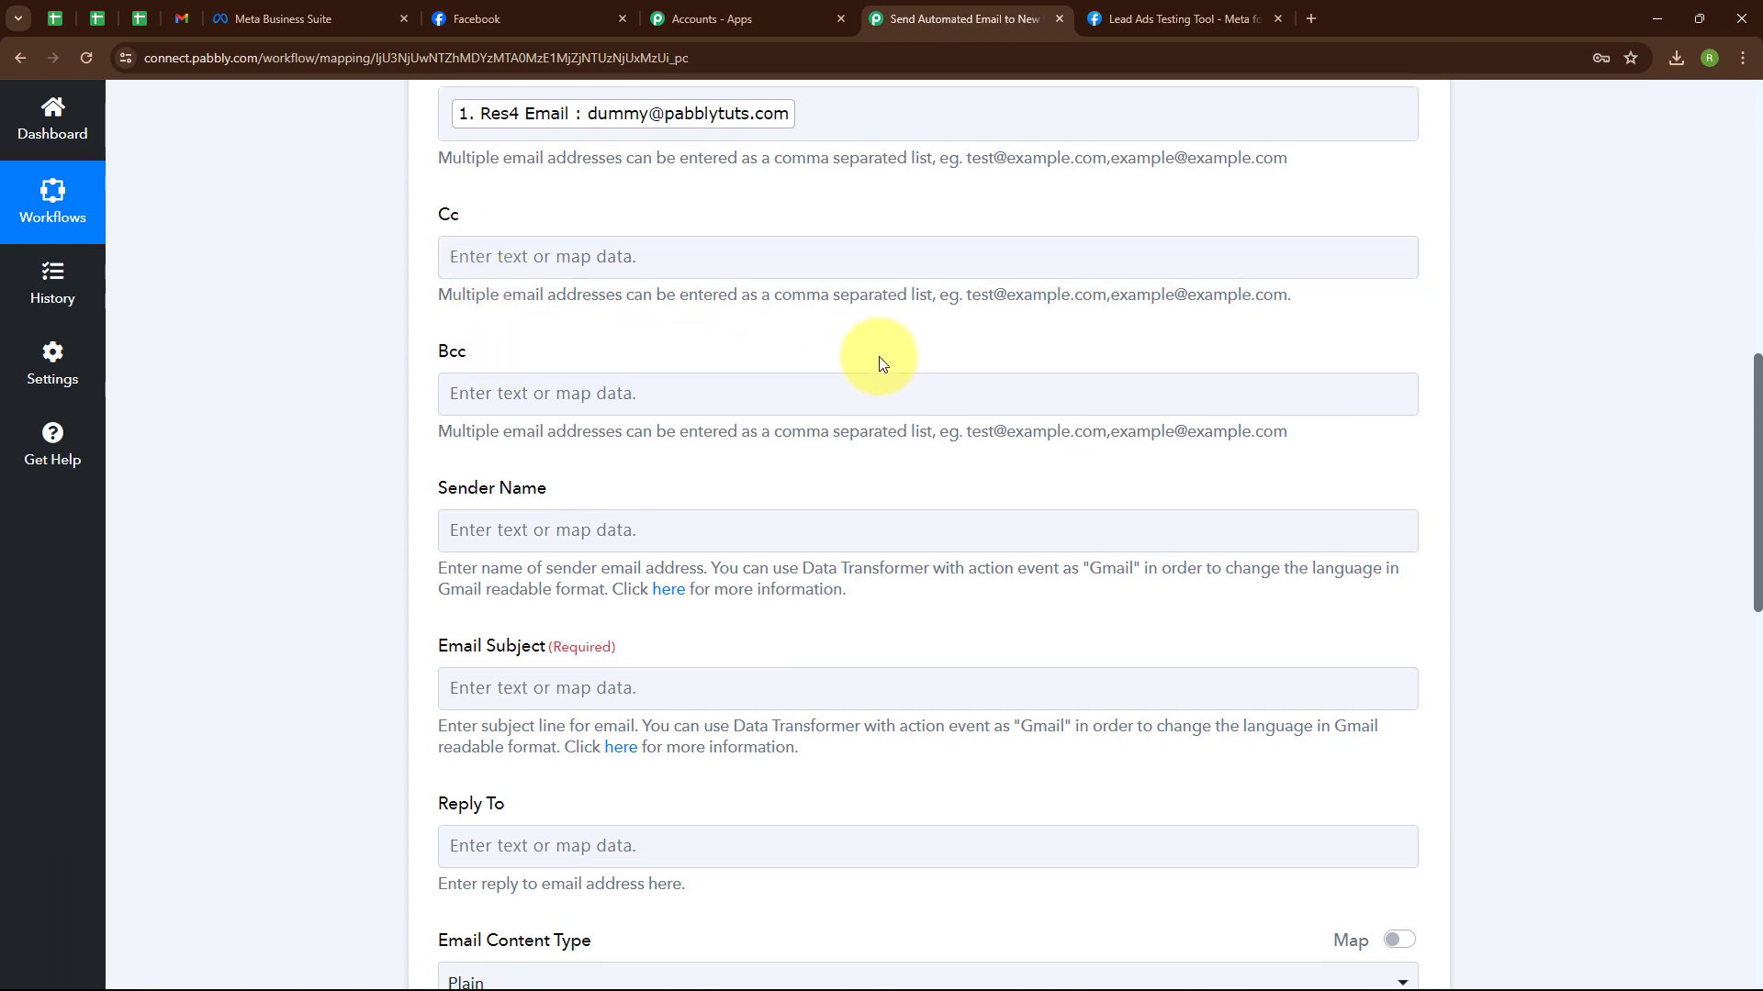
# Enter sender name 'Sparkle Evenings' and email subject 'Successful Form Submission!'.
pyautogui.scroll(-3, 863, 358)
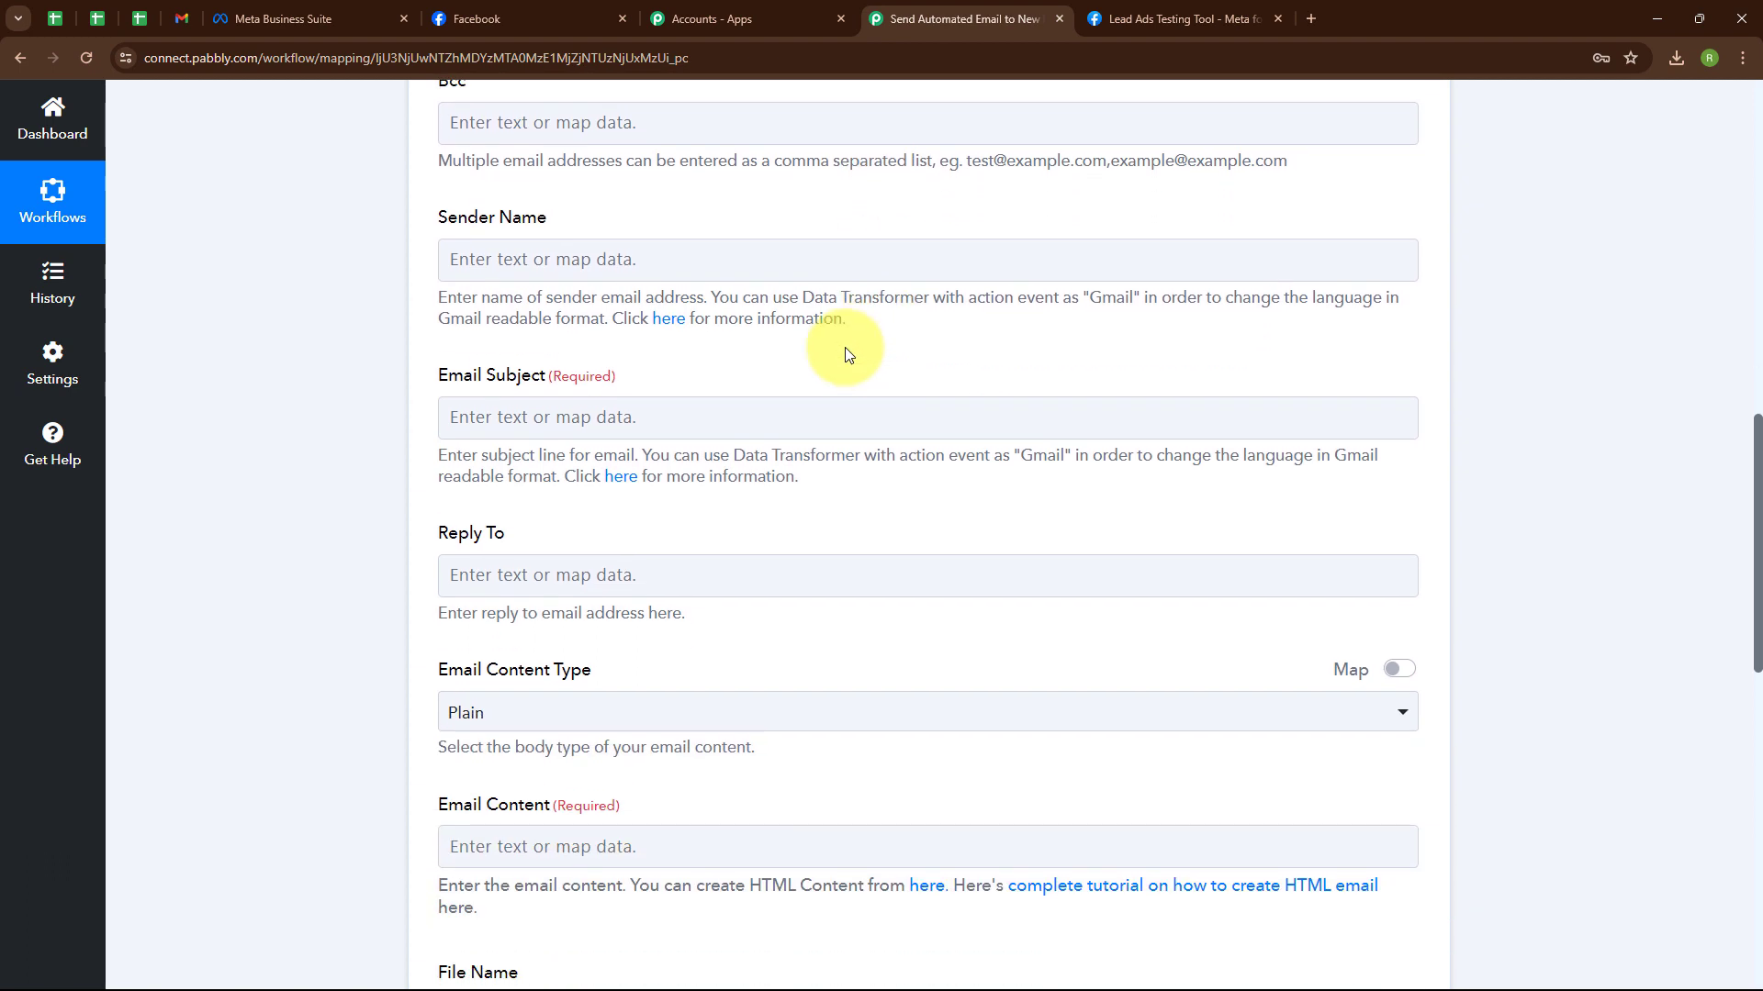
pyautogui.click(482, 261)
pyautogui.write('S')
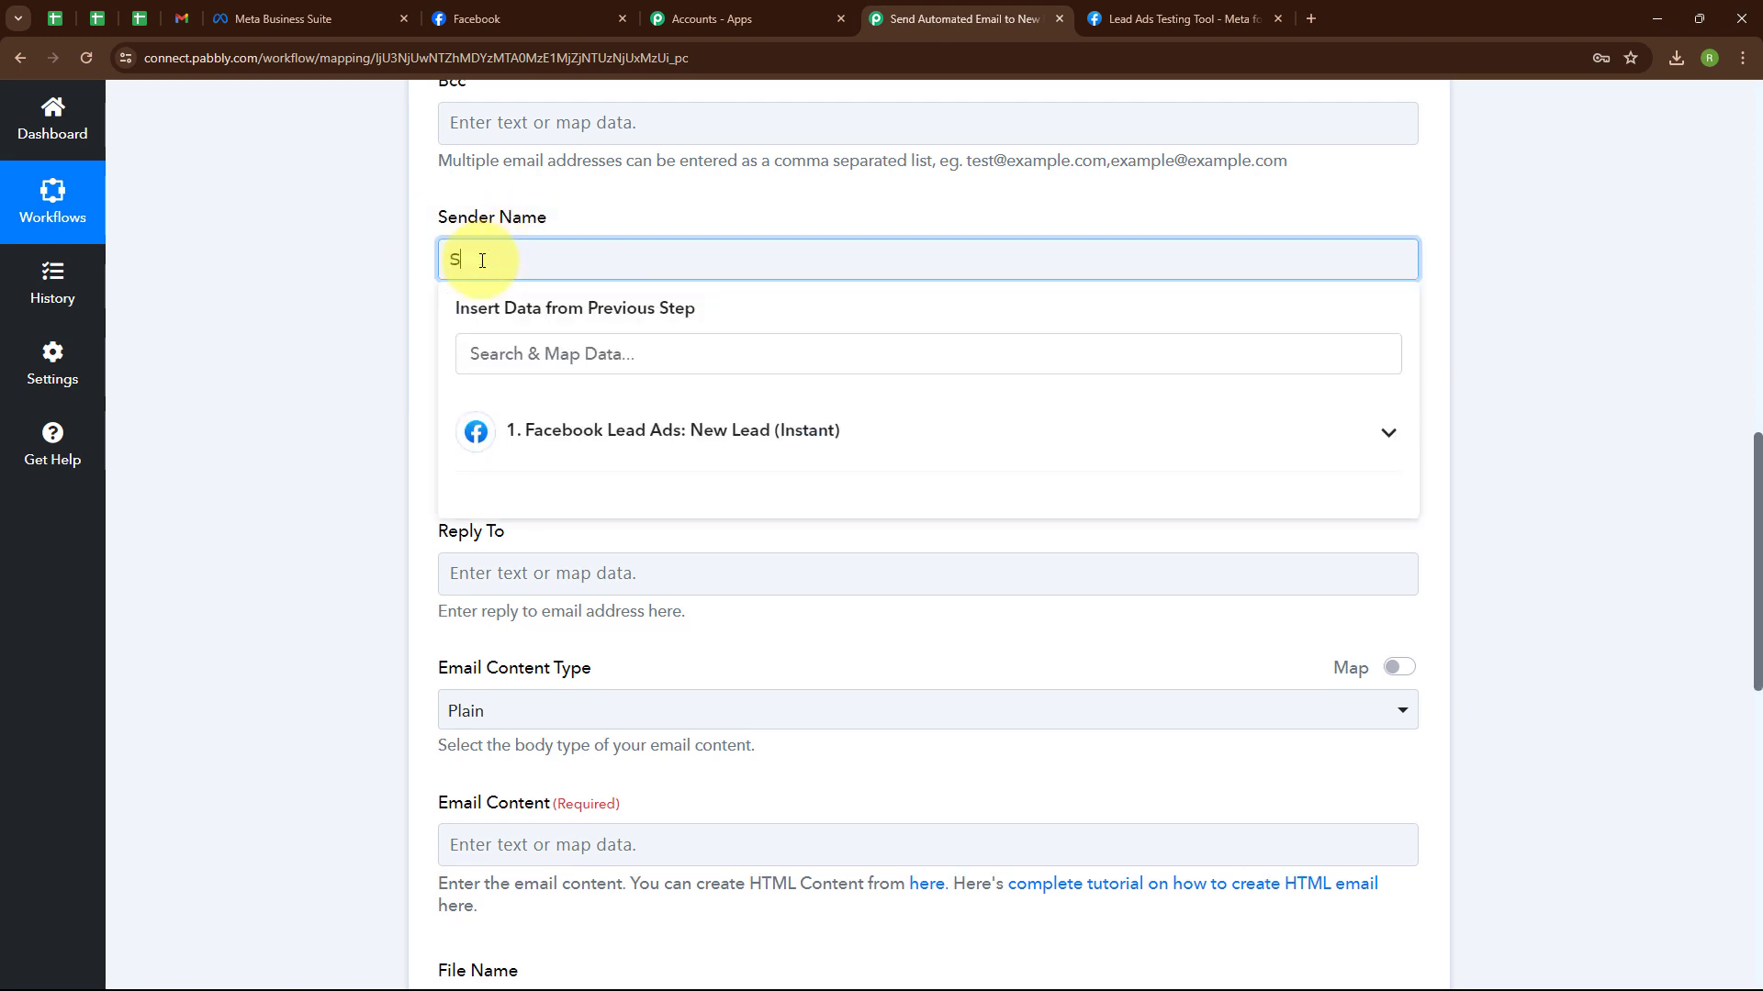
pyautogui.write('parkle Evenings')
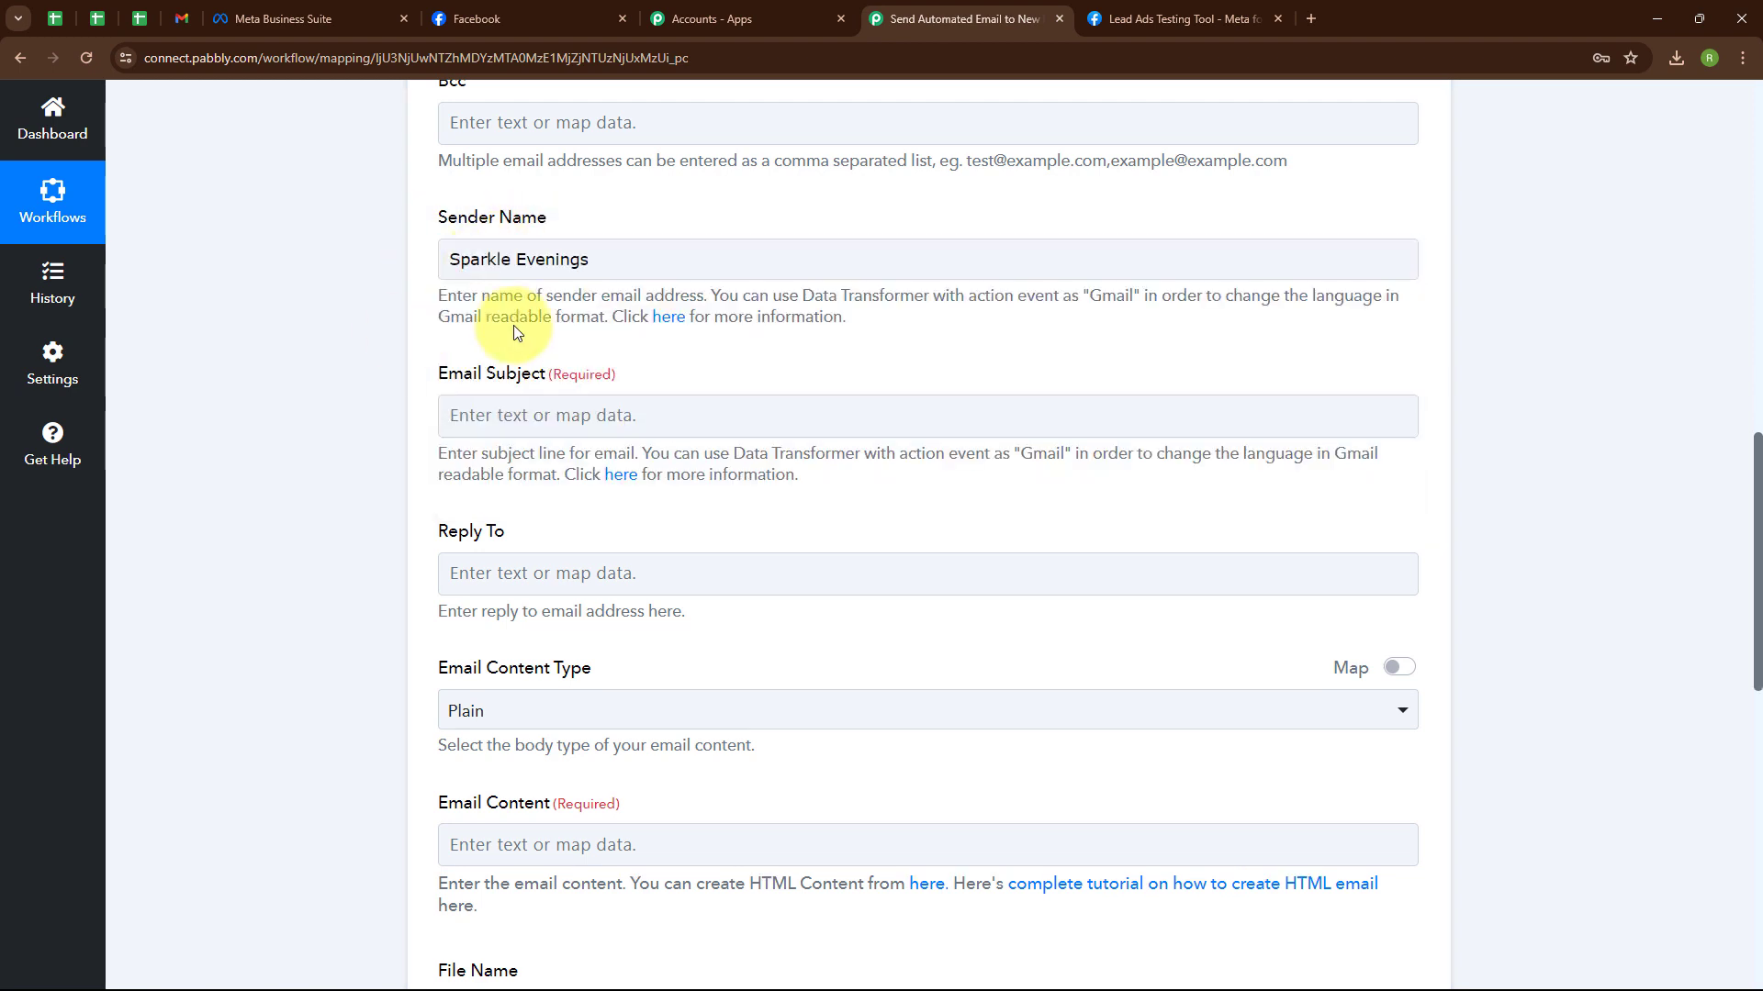
pyautogui.scroll(-1, 609, 346)
pyautogui.click(498, 333)
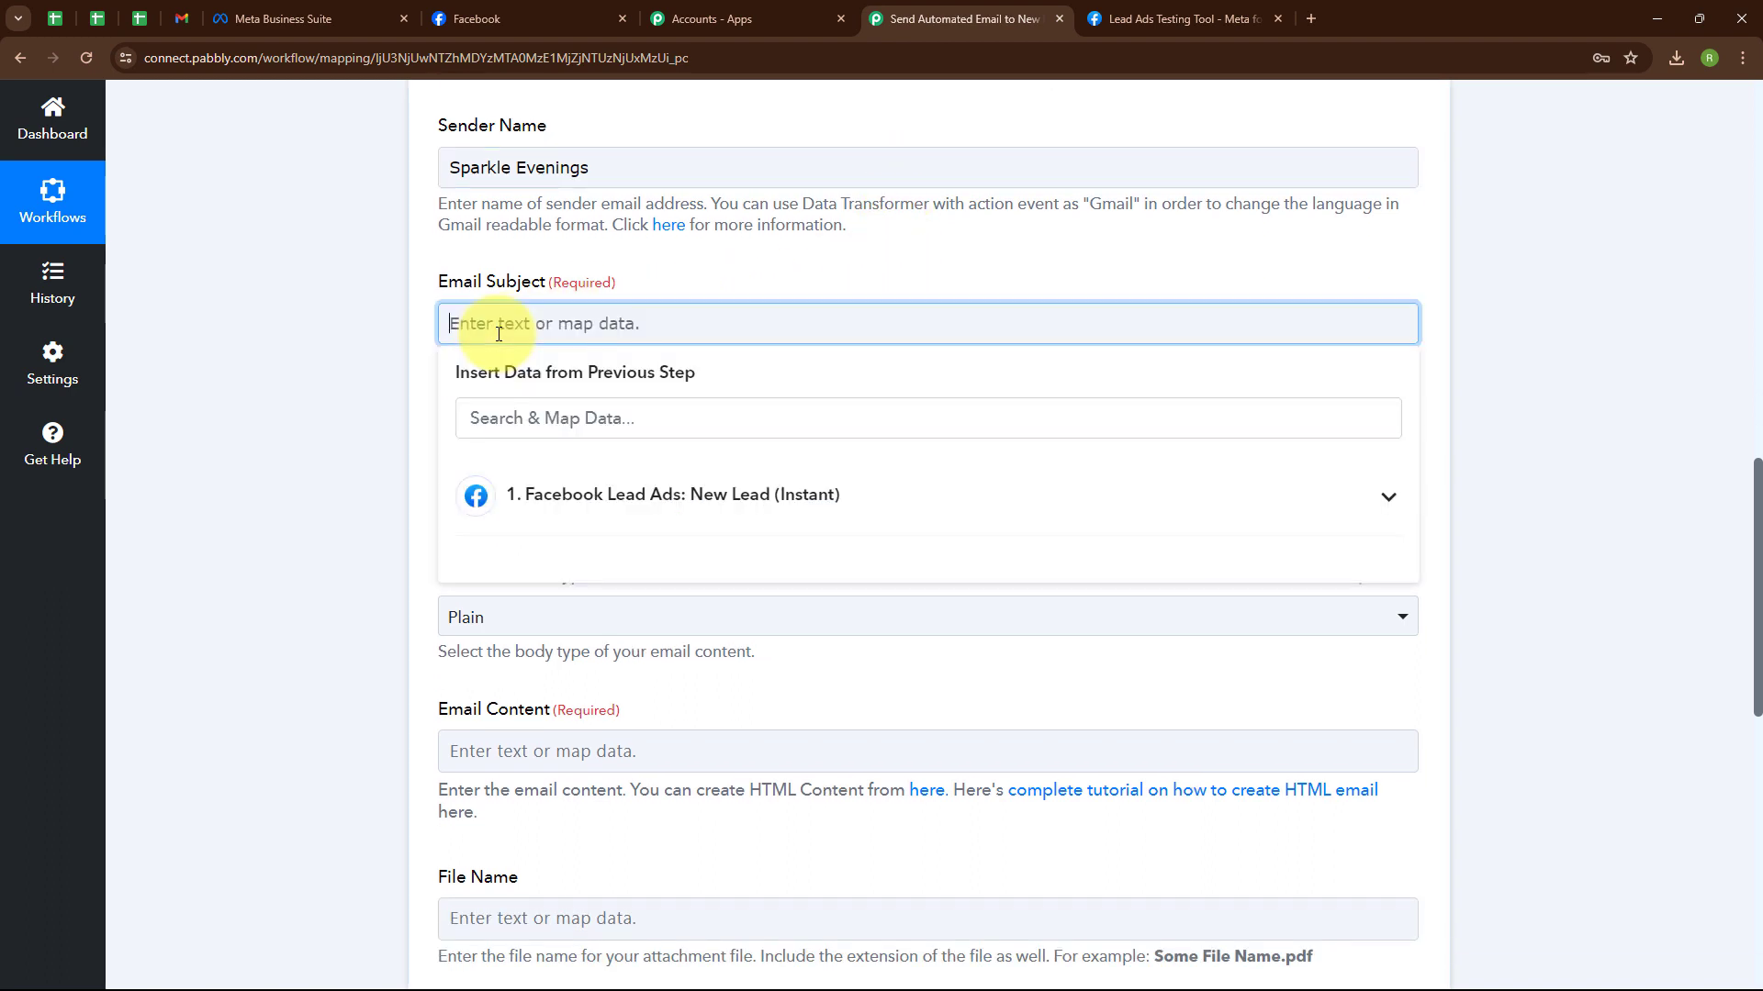
pyautogui.write('Succe')
pyautogui.write('ssful Form Submission!')
pyautogui.click(713, 406)
# Leave the Email Content Type set to Plain.
pyautogui.scroll(-2, 713, 405)
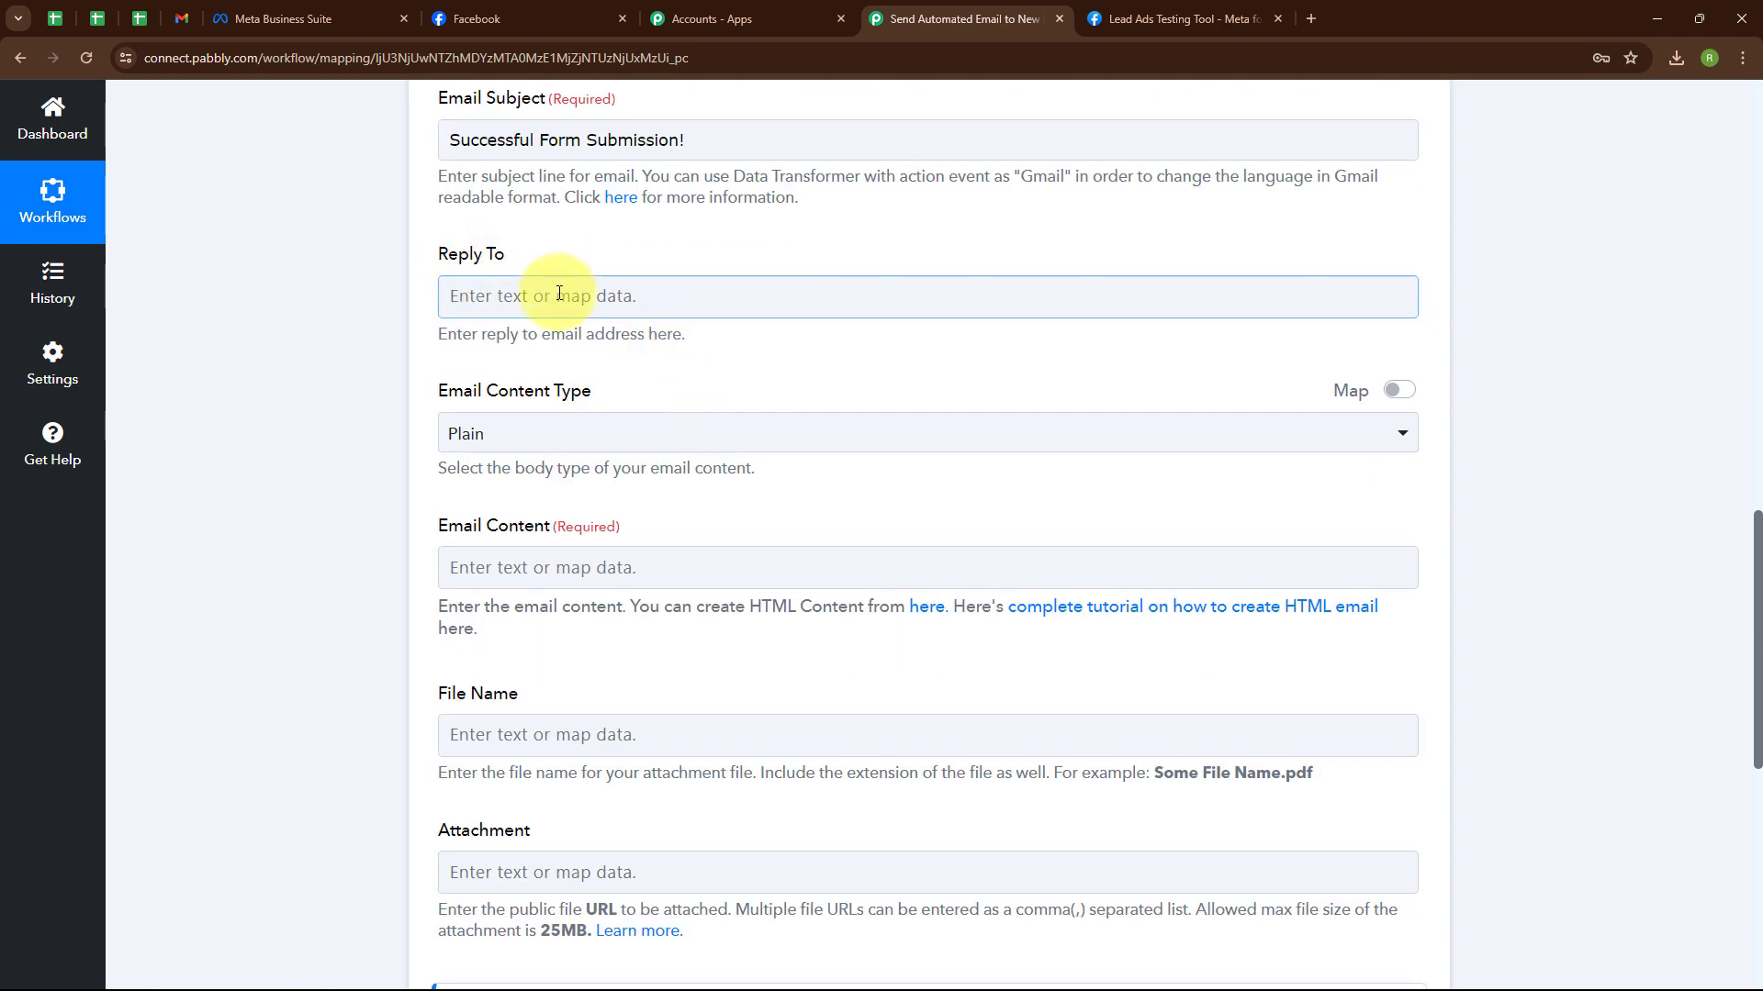
pyautogui.scroll(-2, 832, 364)
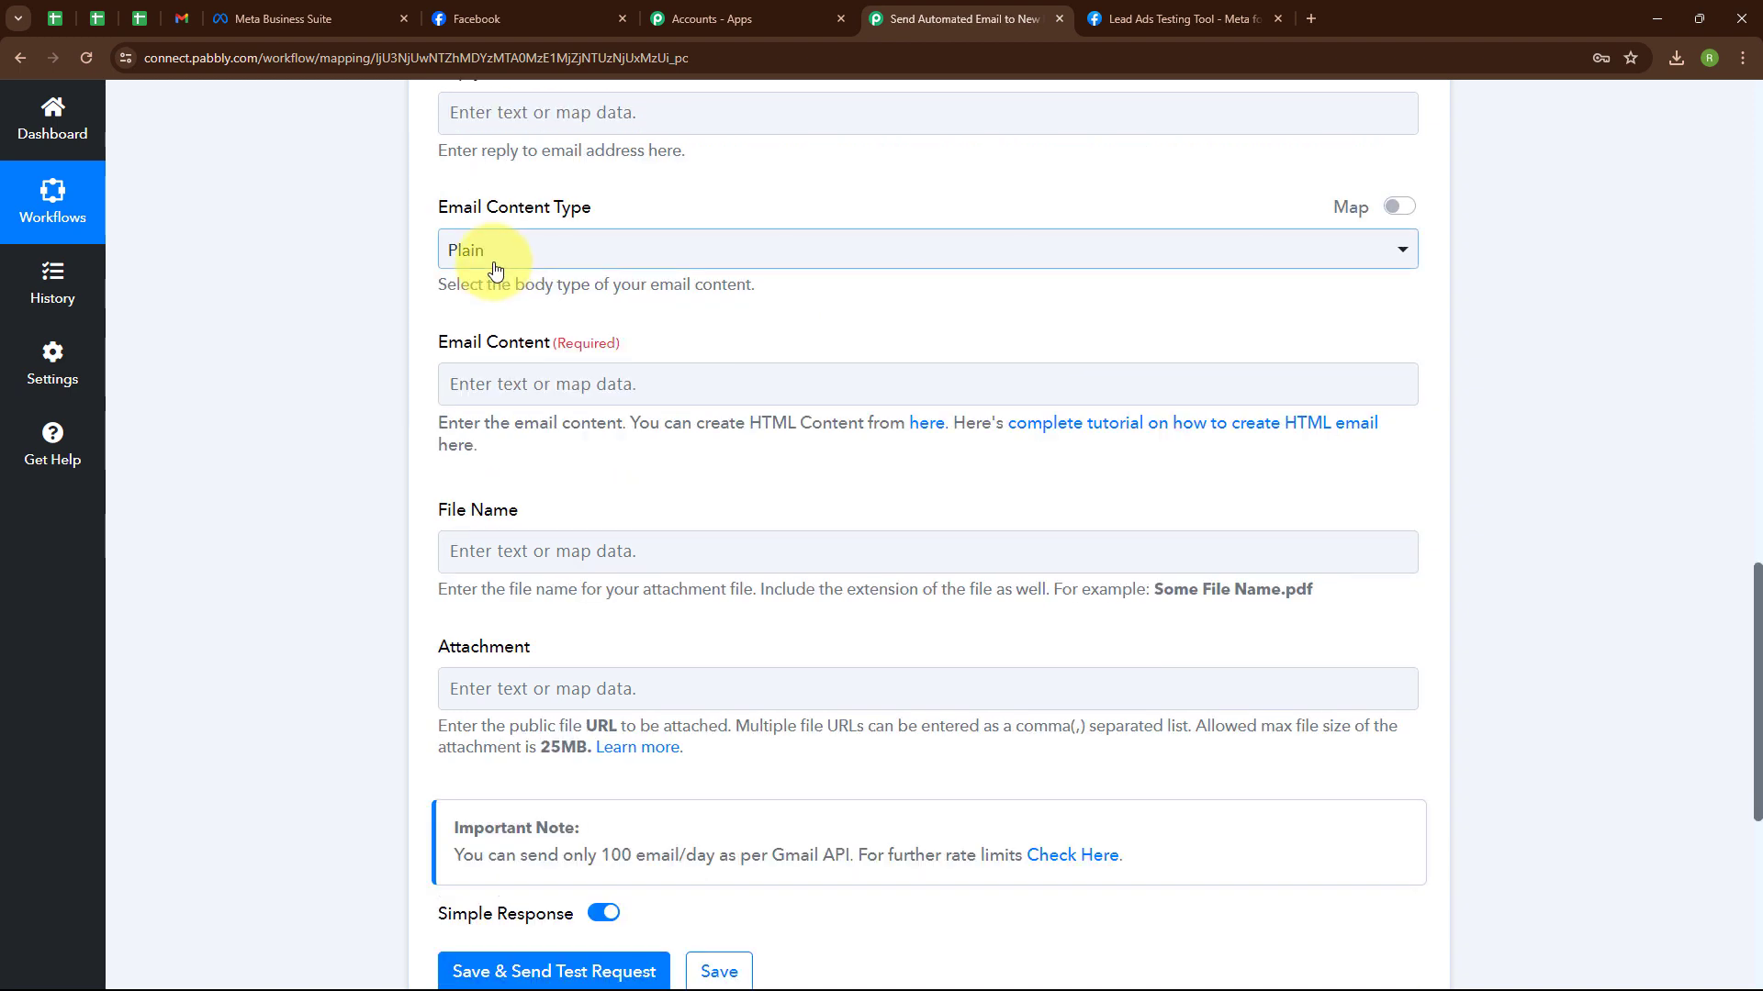
pyautogui.click(496, 266)
pyautogui.click(521, 363)
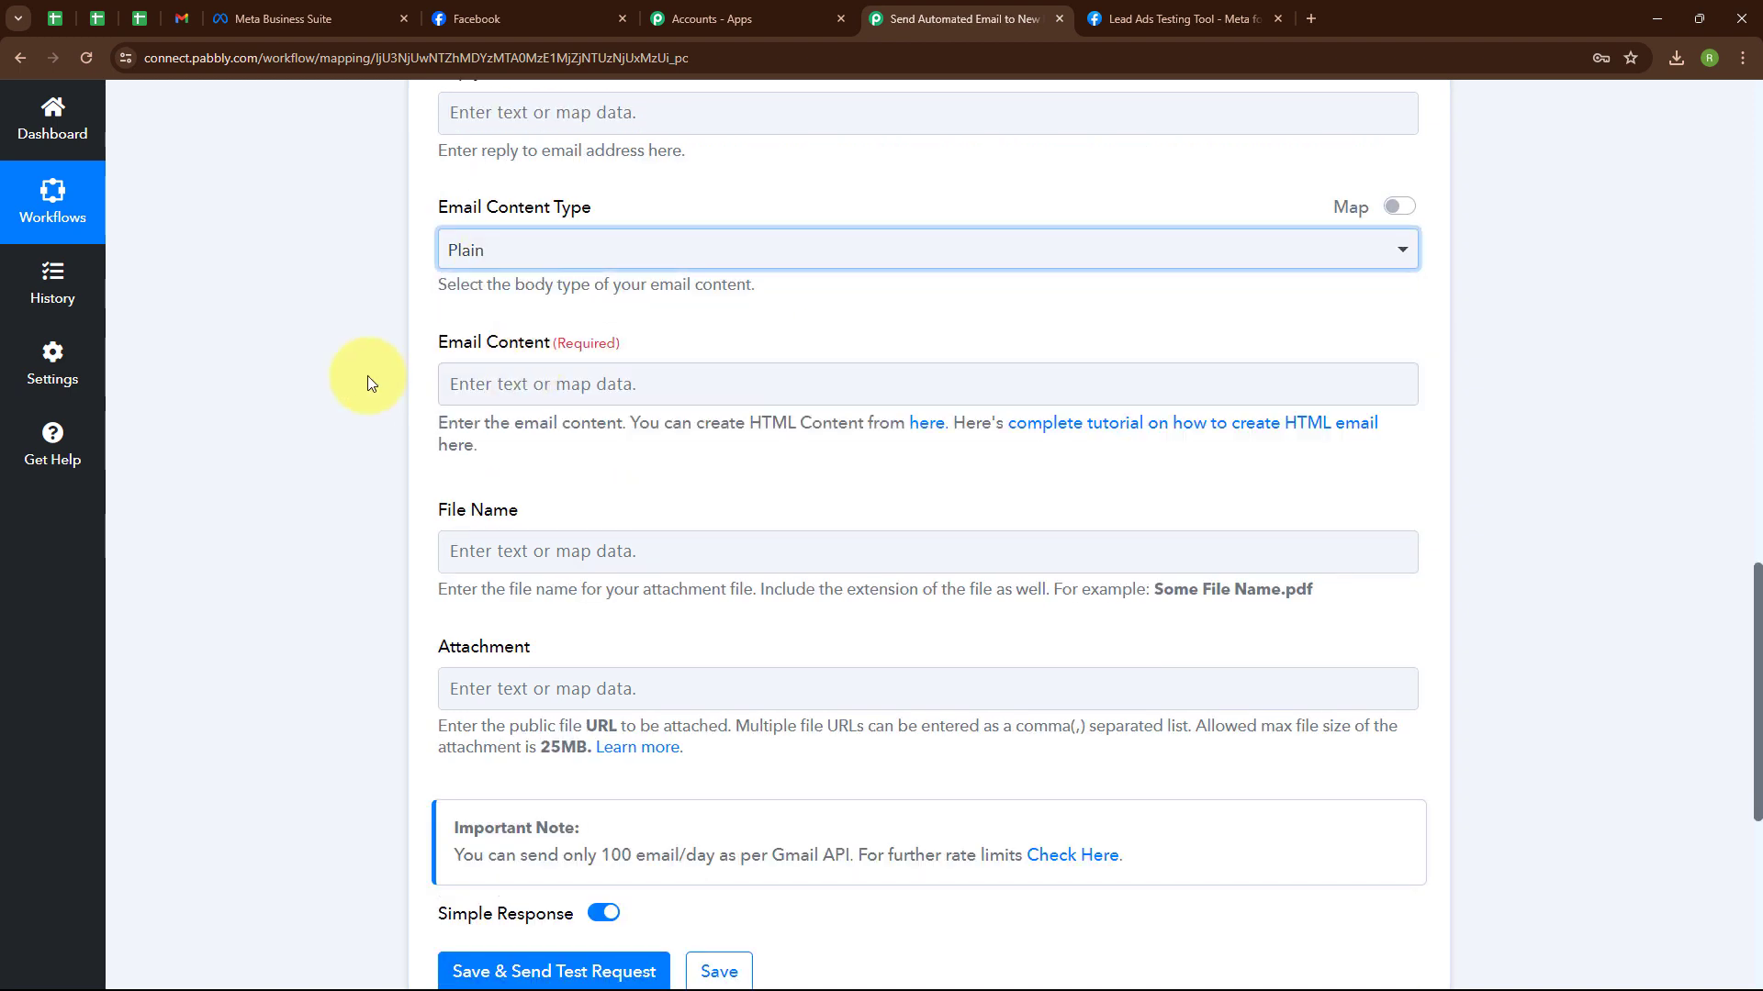
pyautogui.scroll(-2, 738, 343)
pyautogui.scroll(1, 511, 221)
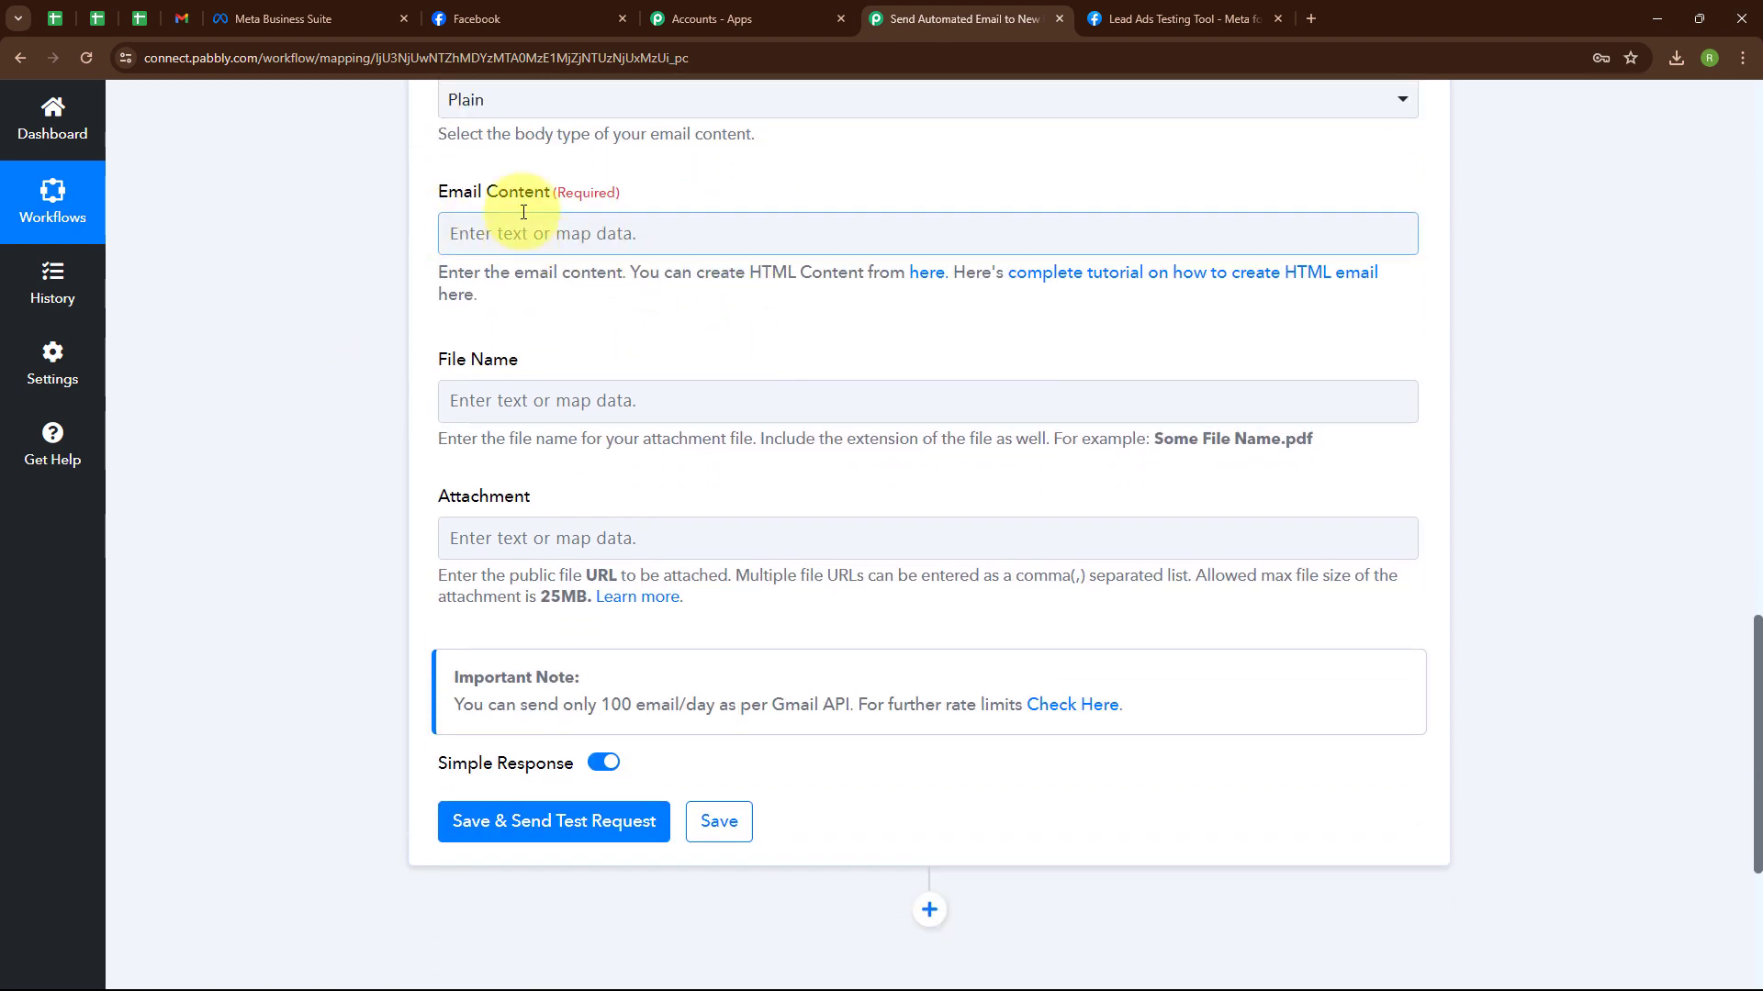
# Paste the welcome message into Email Content and delete the [Recipient's Name] placeholder.
pyautogui.click(463, 295)
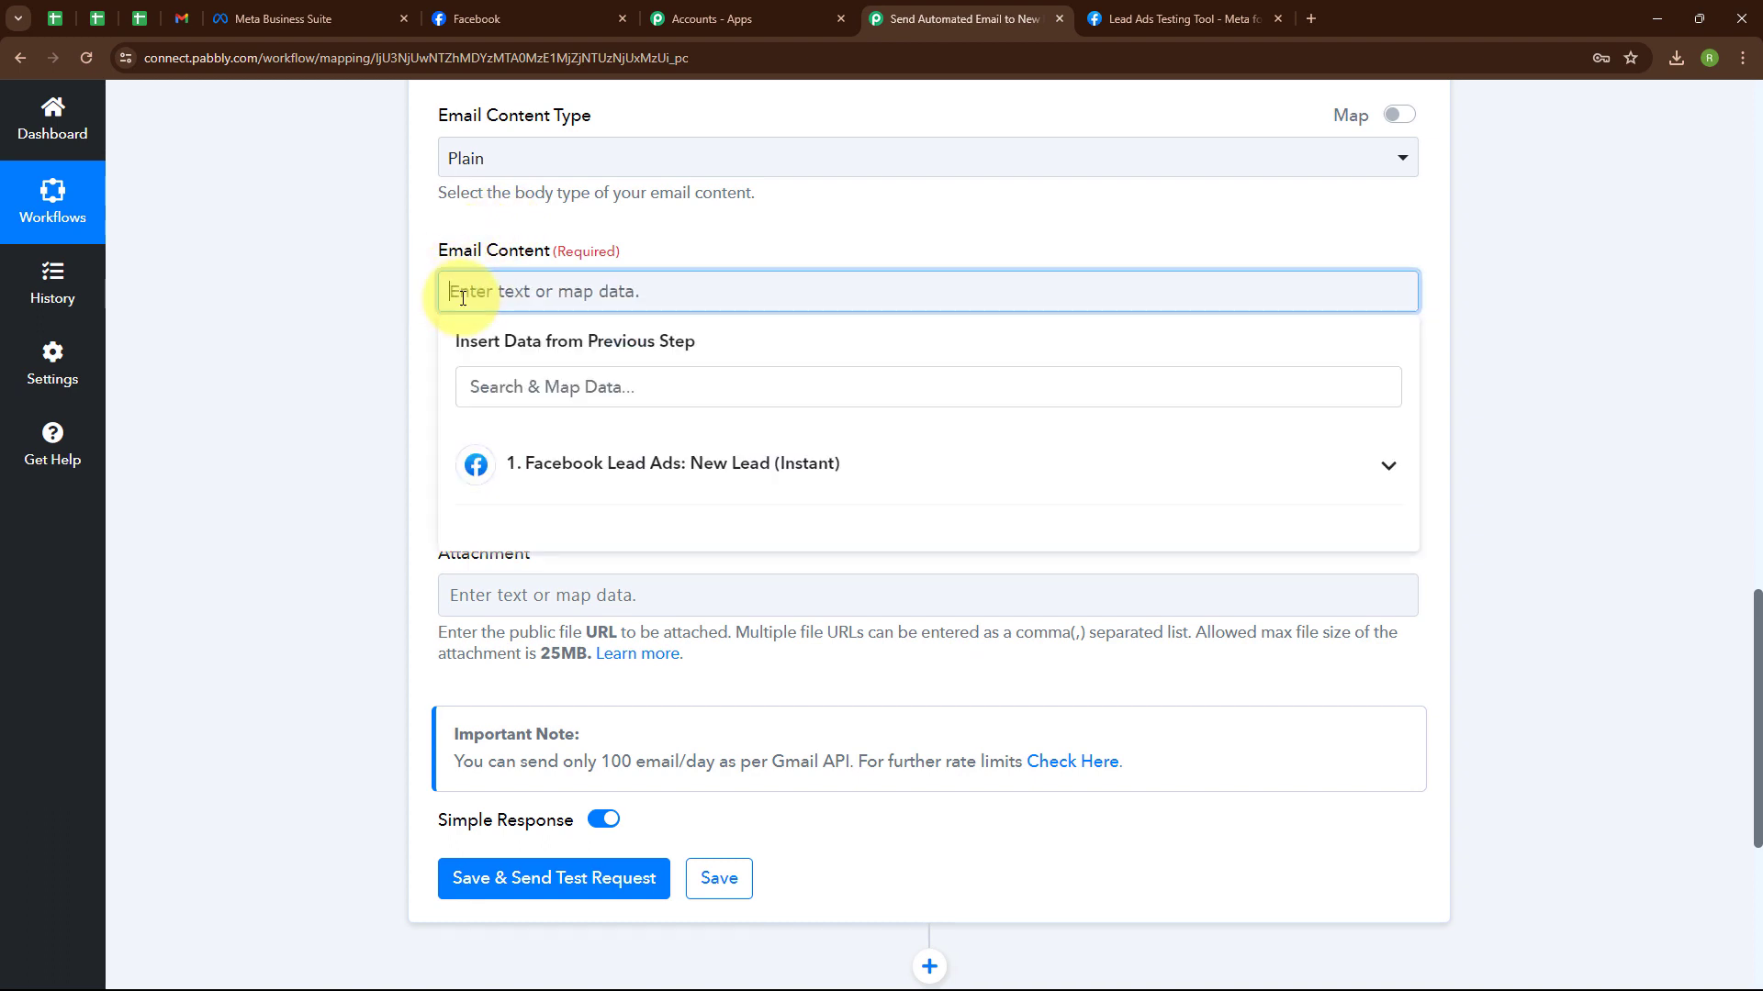
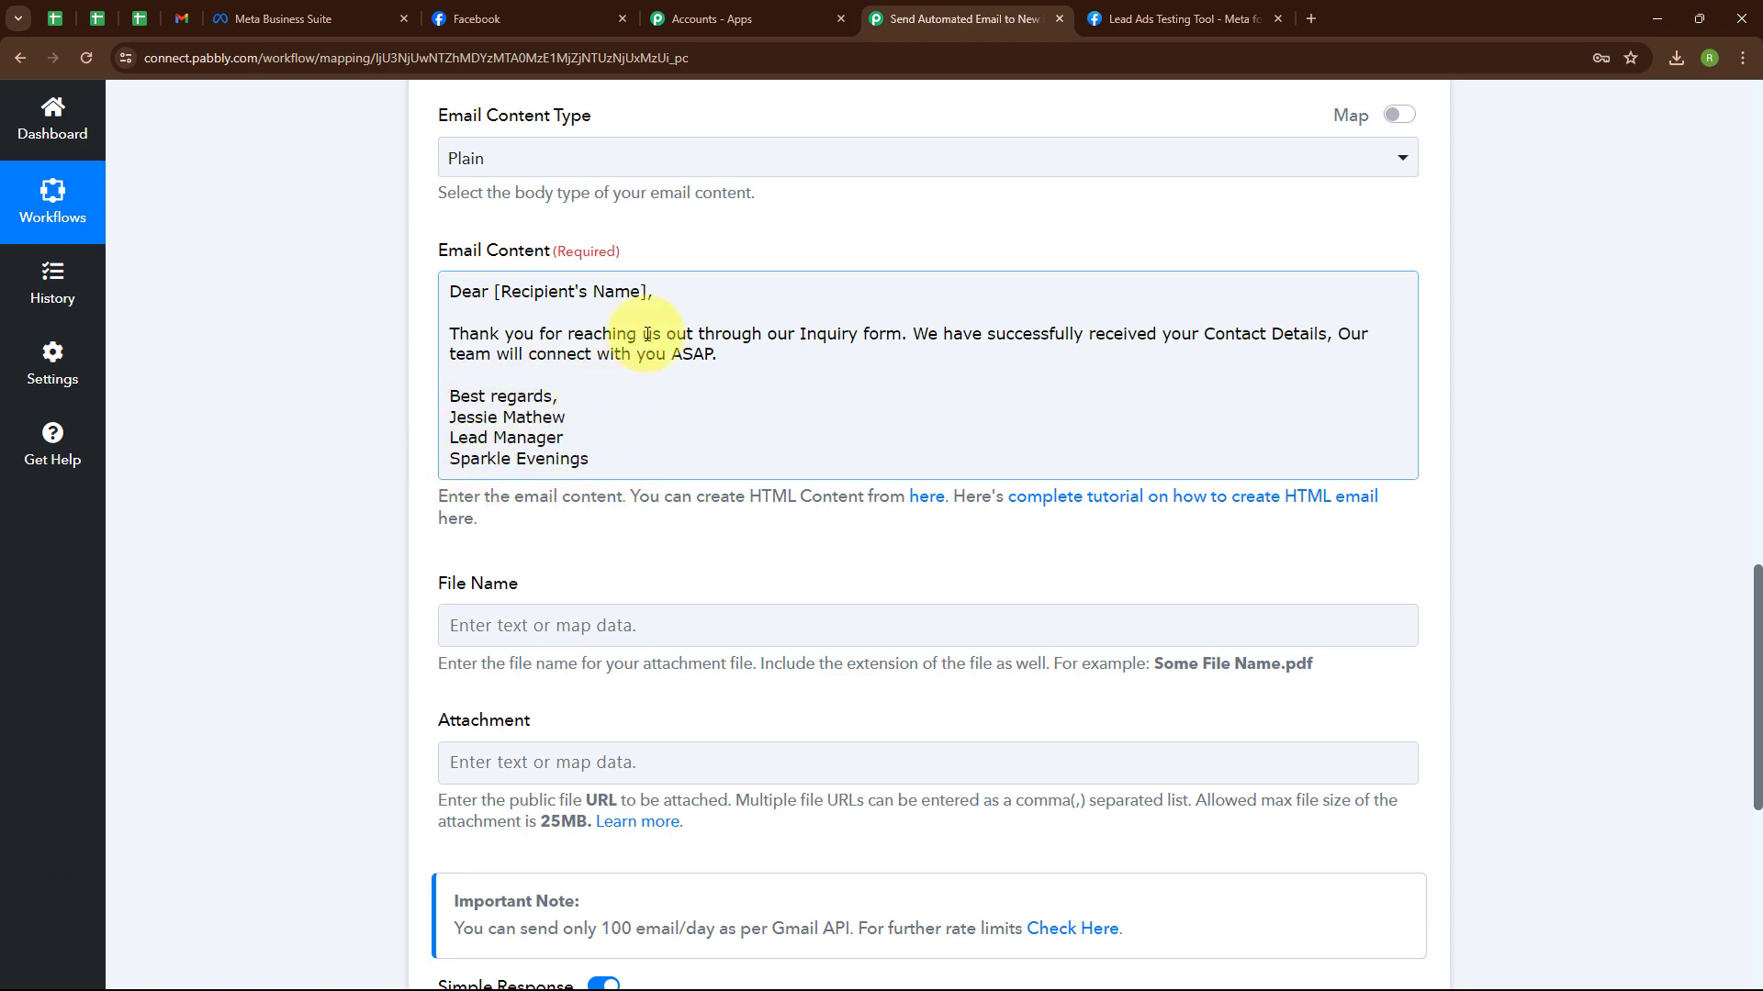
pyautogui.moveTo(648, 290); pyautogui.dragTo(496, 291)
pyautogui.press('BackSpace')
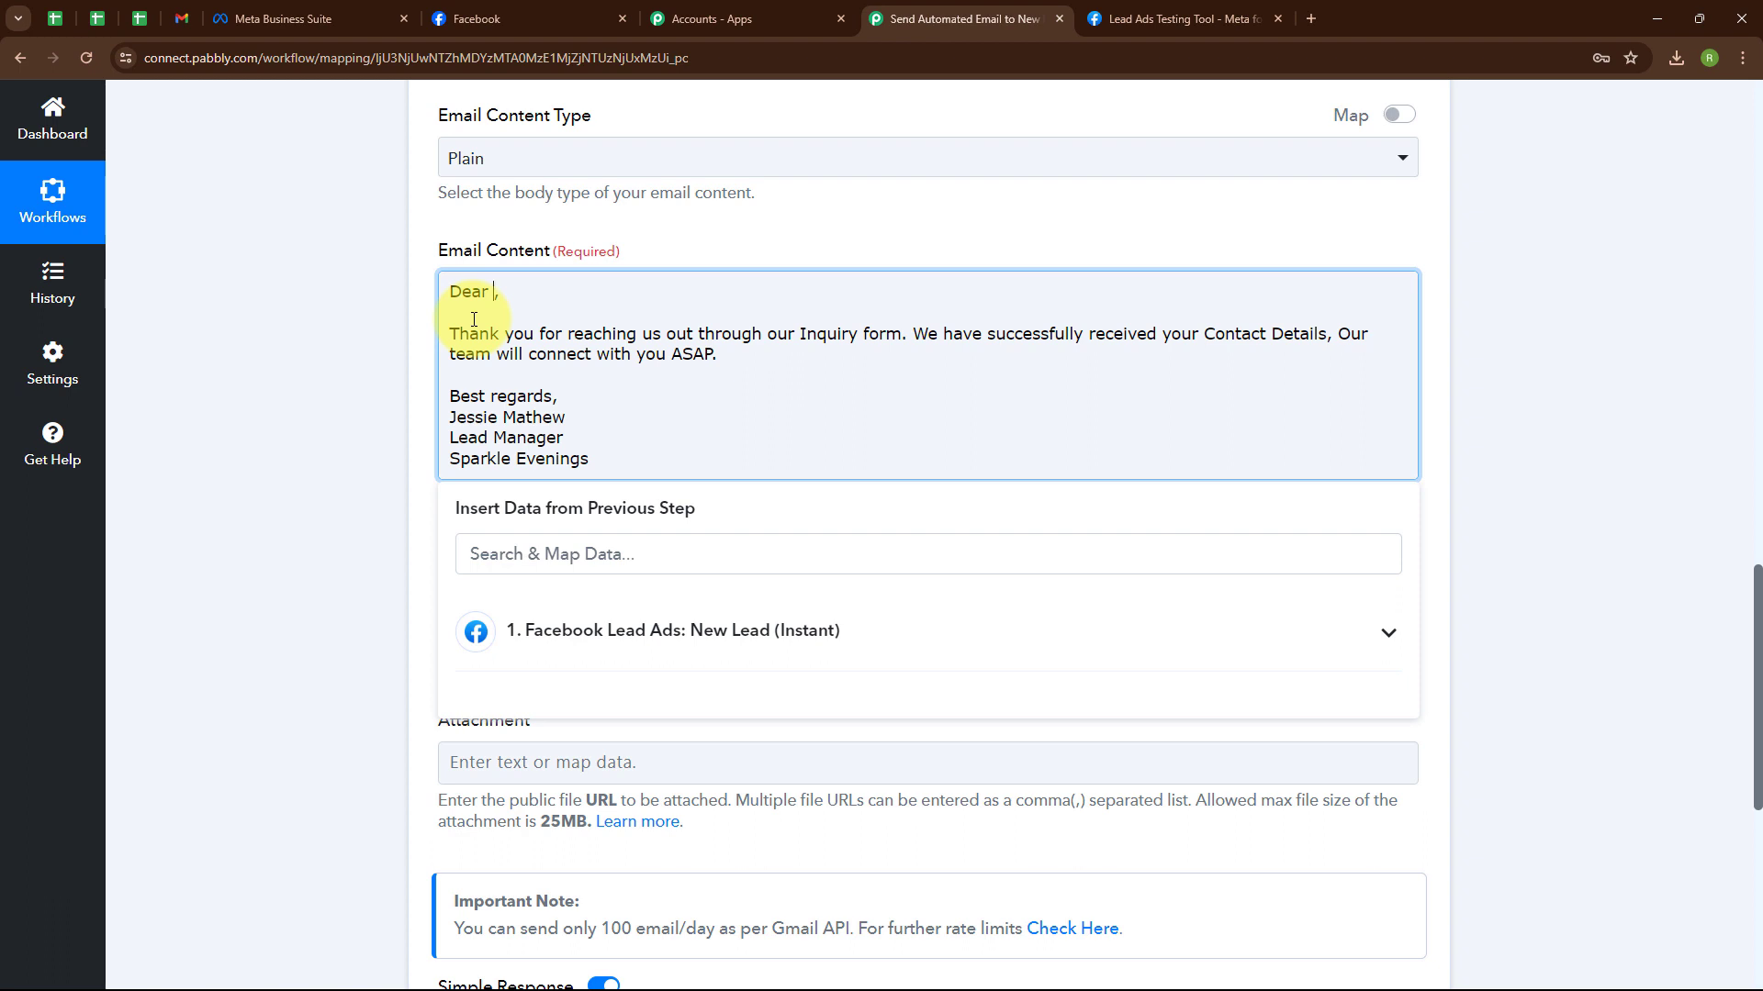
# Insert the lead's First Name and Last Name fields after 'Dear' in the greeting.
pyautogui.click(708, 639)
pyautogui.click(710, 739)
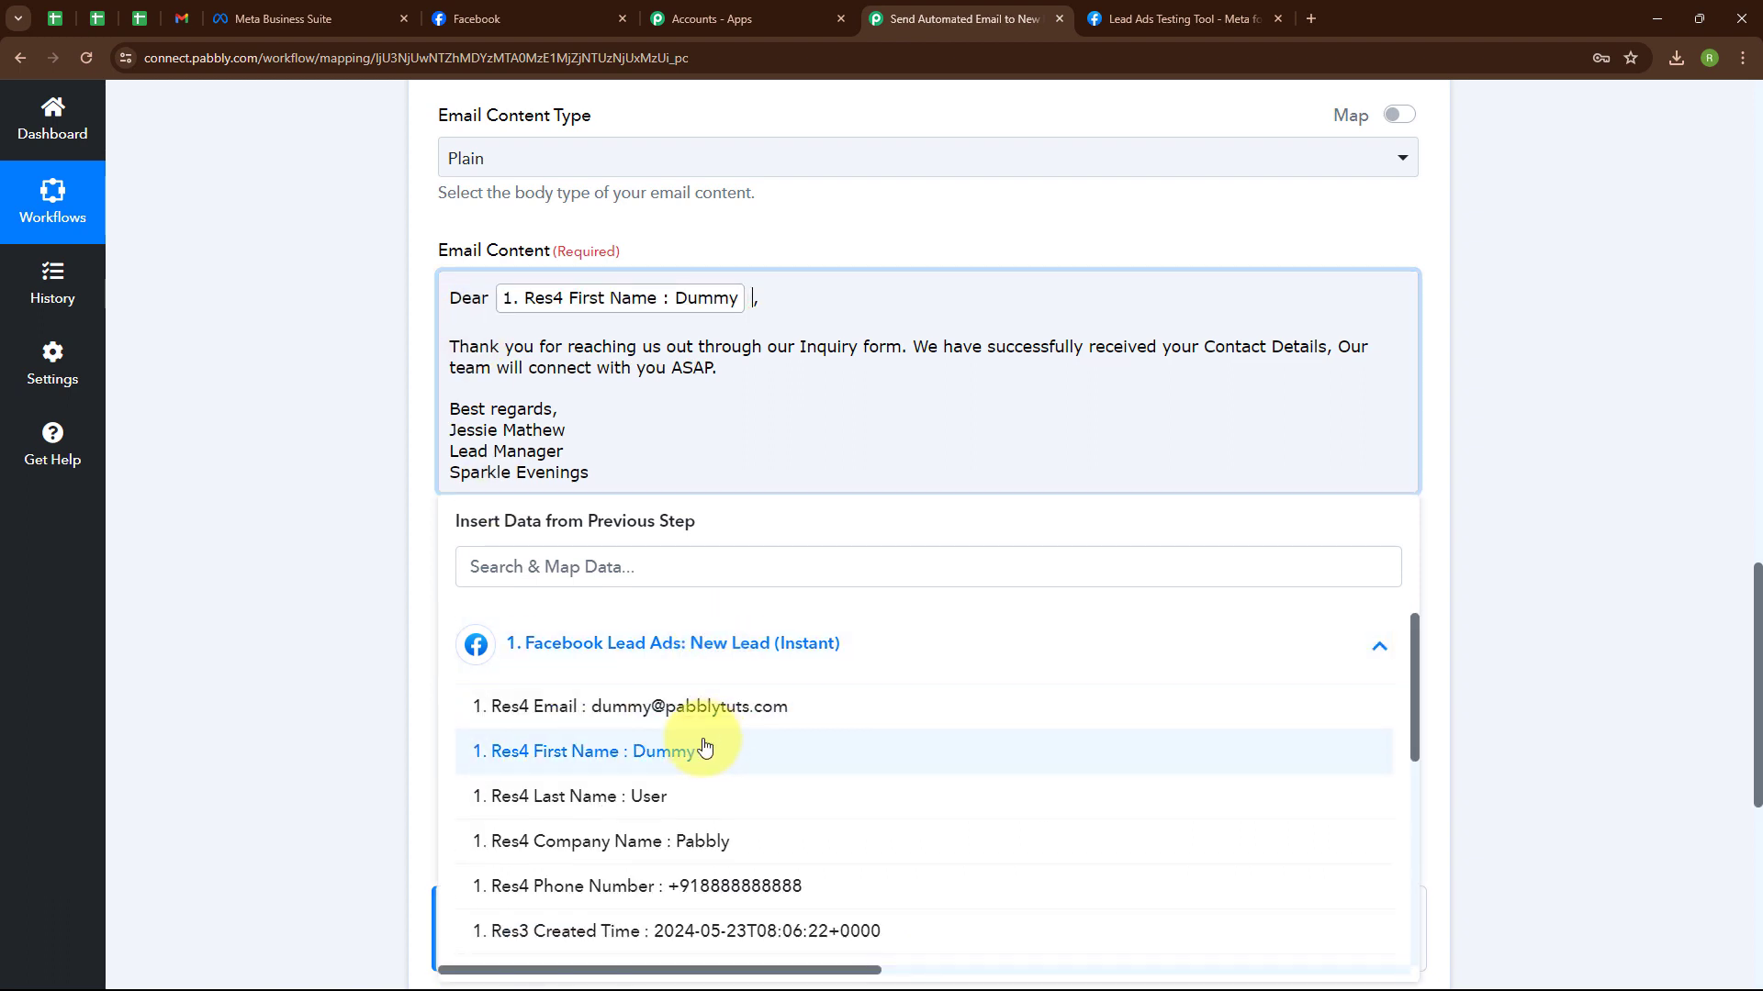
pyautogui.click(687, 797)
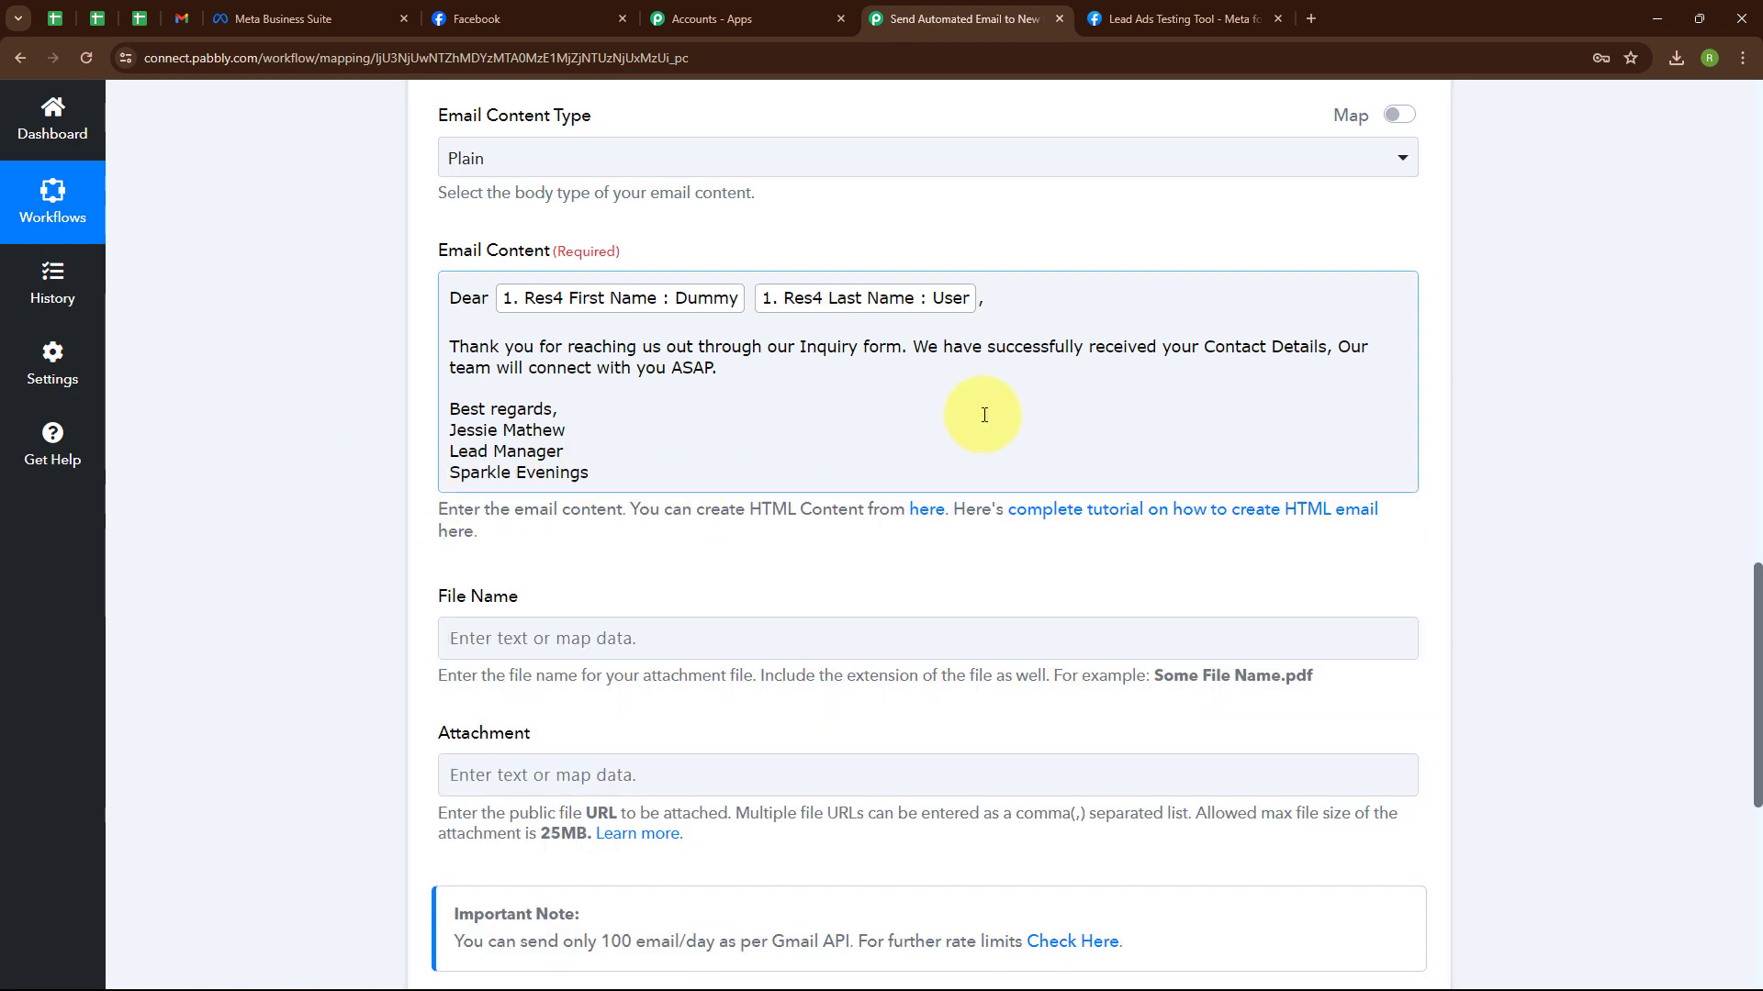
pyautogui.scroll(-4, 870, 440)
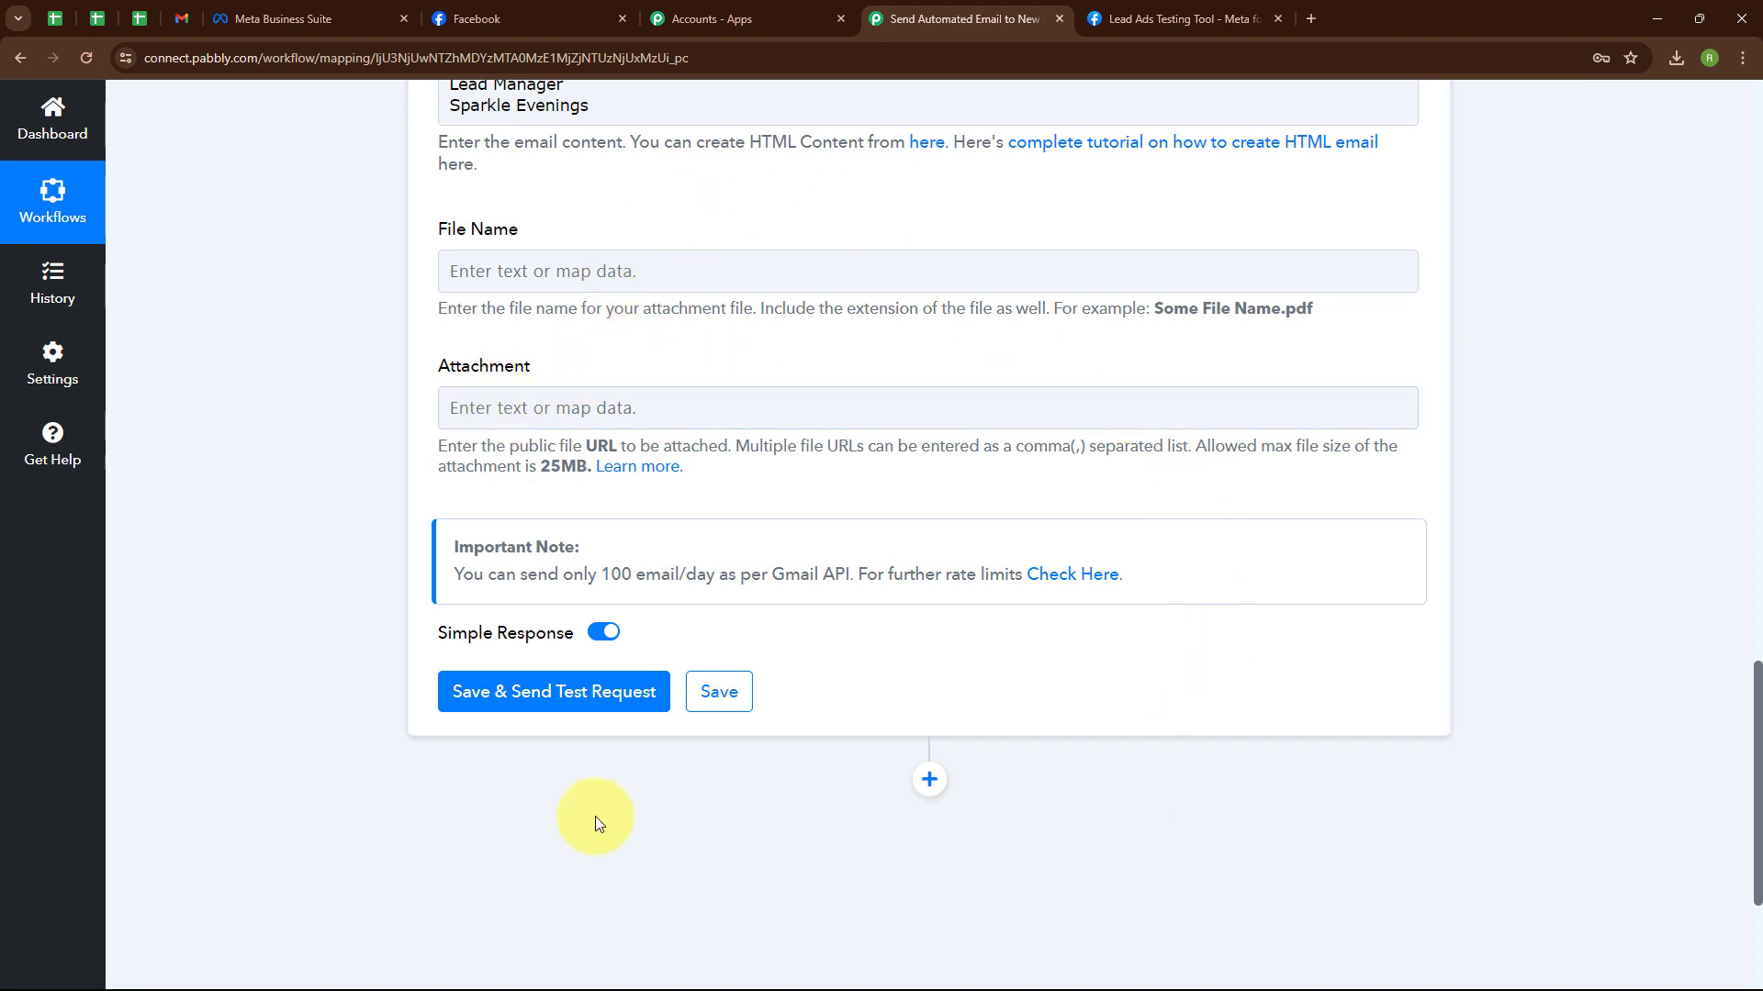
pyautogui.scroll(5, 935, 372)
pyautogui.scroll(-8, 934, 363)
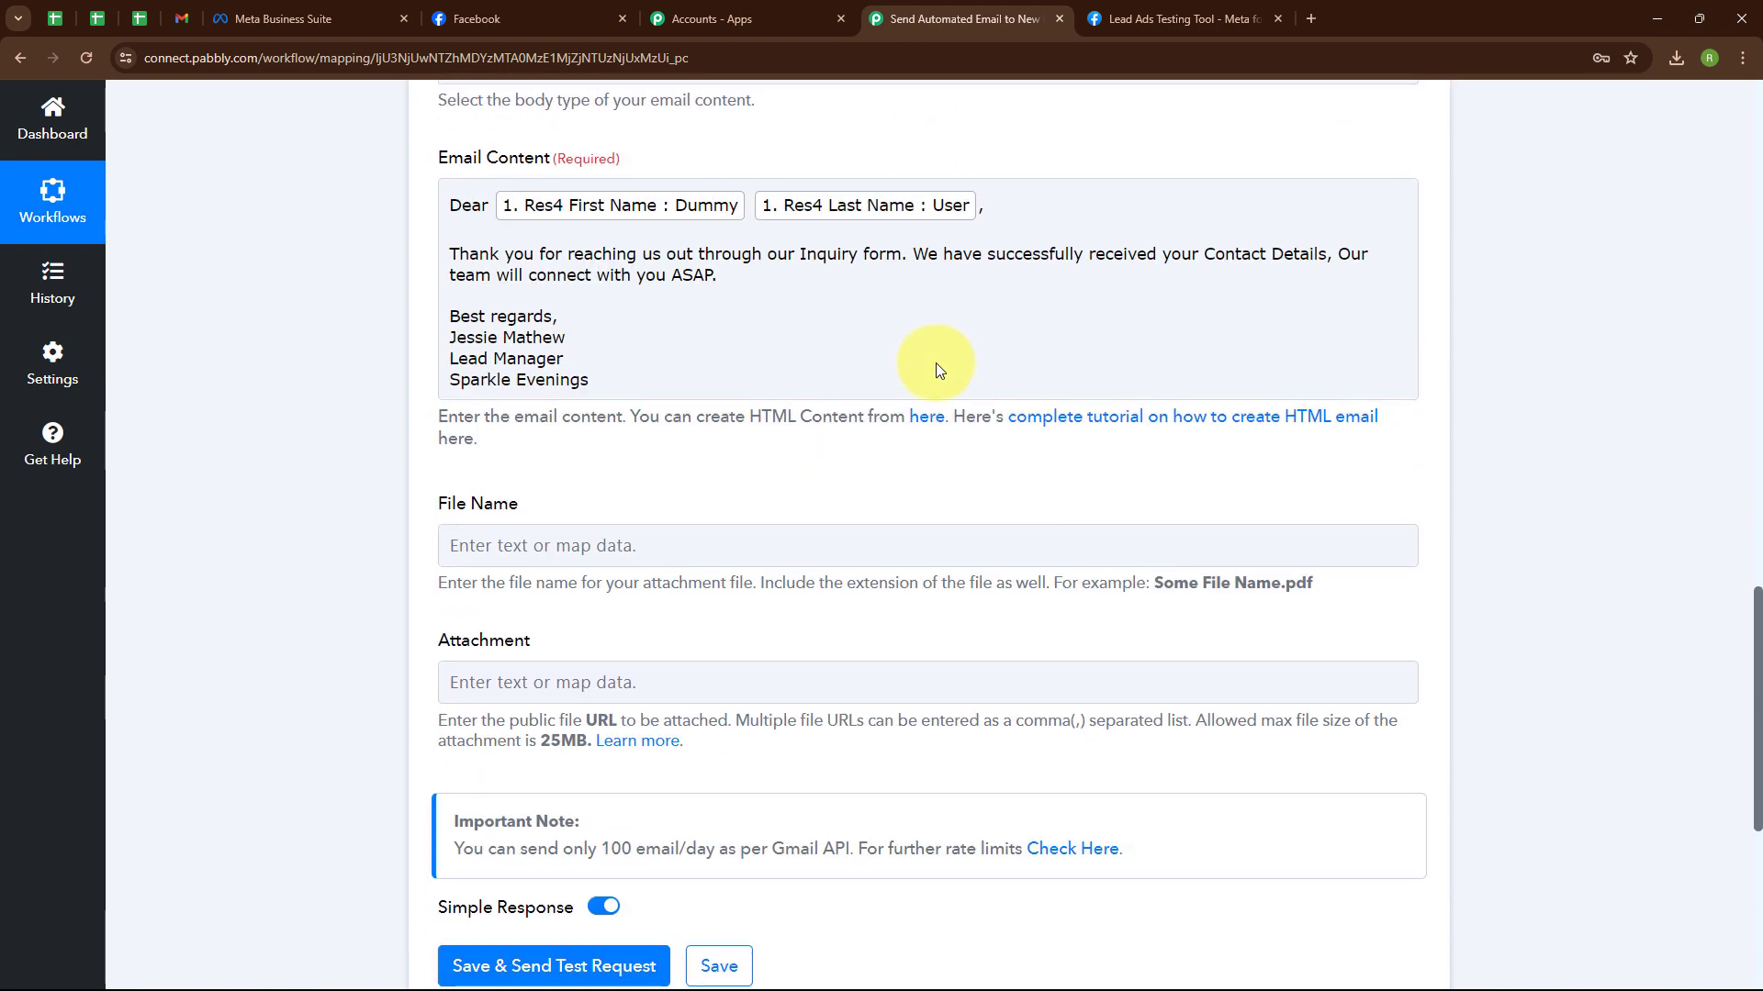
# Save the Gmail step with a test request and confirm the response status reads sent.
pyautogui.click(529, 611)
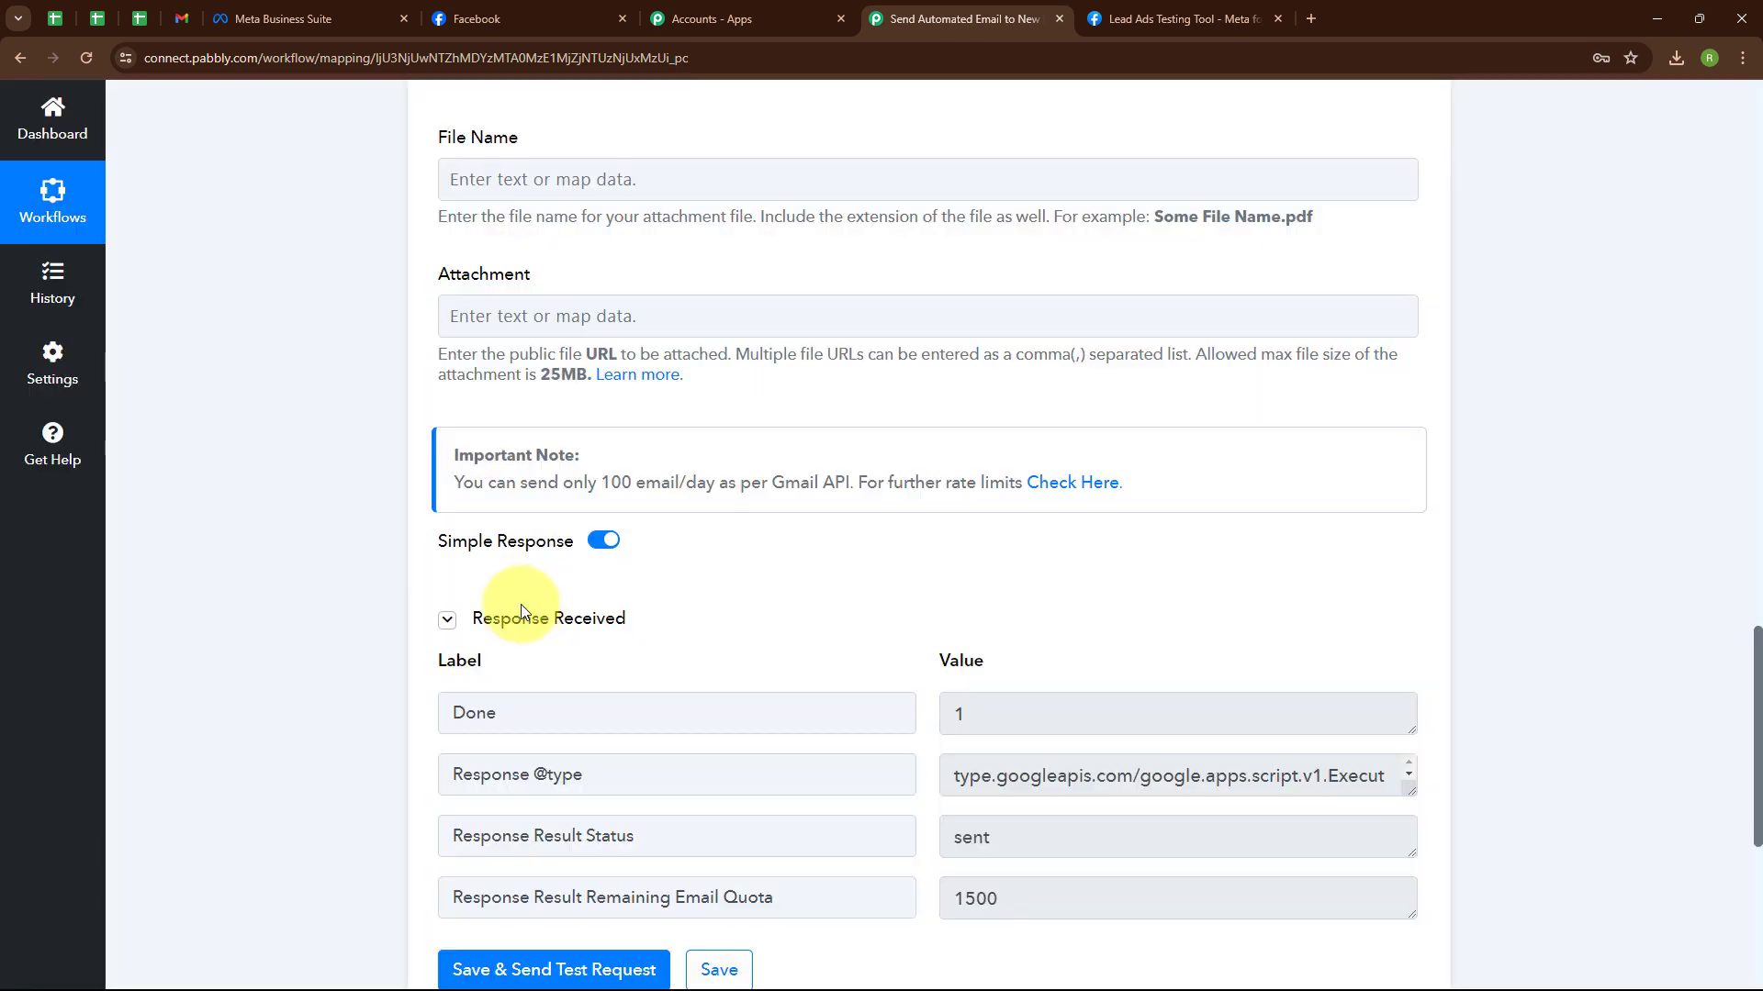
pyautogui.scroll(-1, 1316, 553)
pyautogui.scroll(-1, 1307, 556)
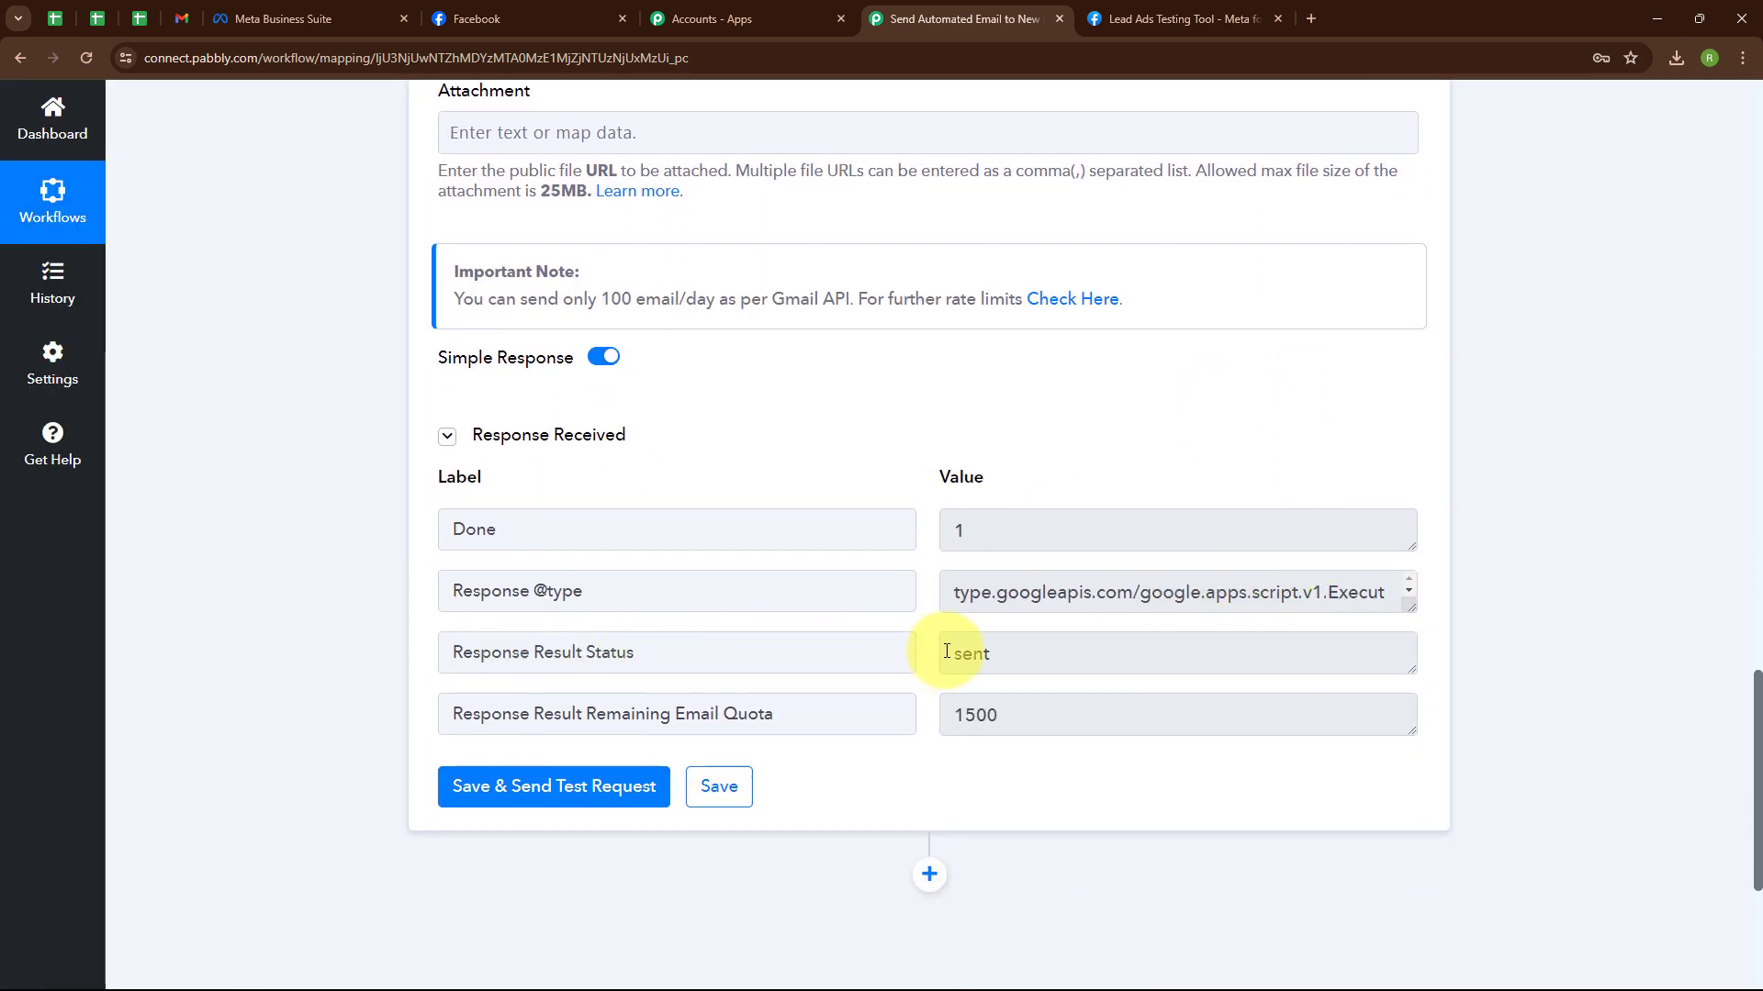
pyautogui.moveTo(946, 653); pyautogui.dragTo(1129, 661)
pyautogui.click(868, 439)
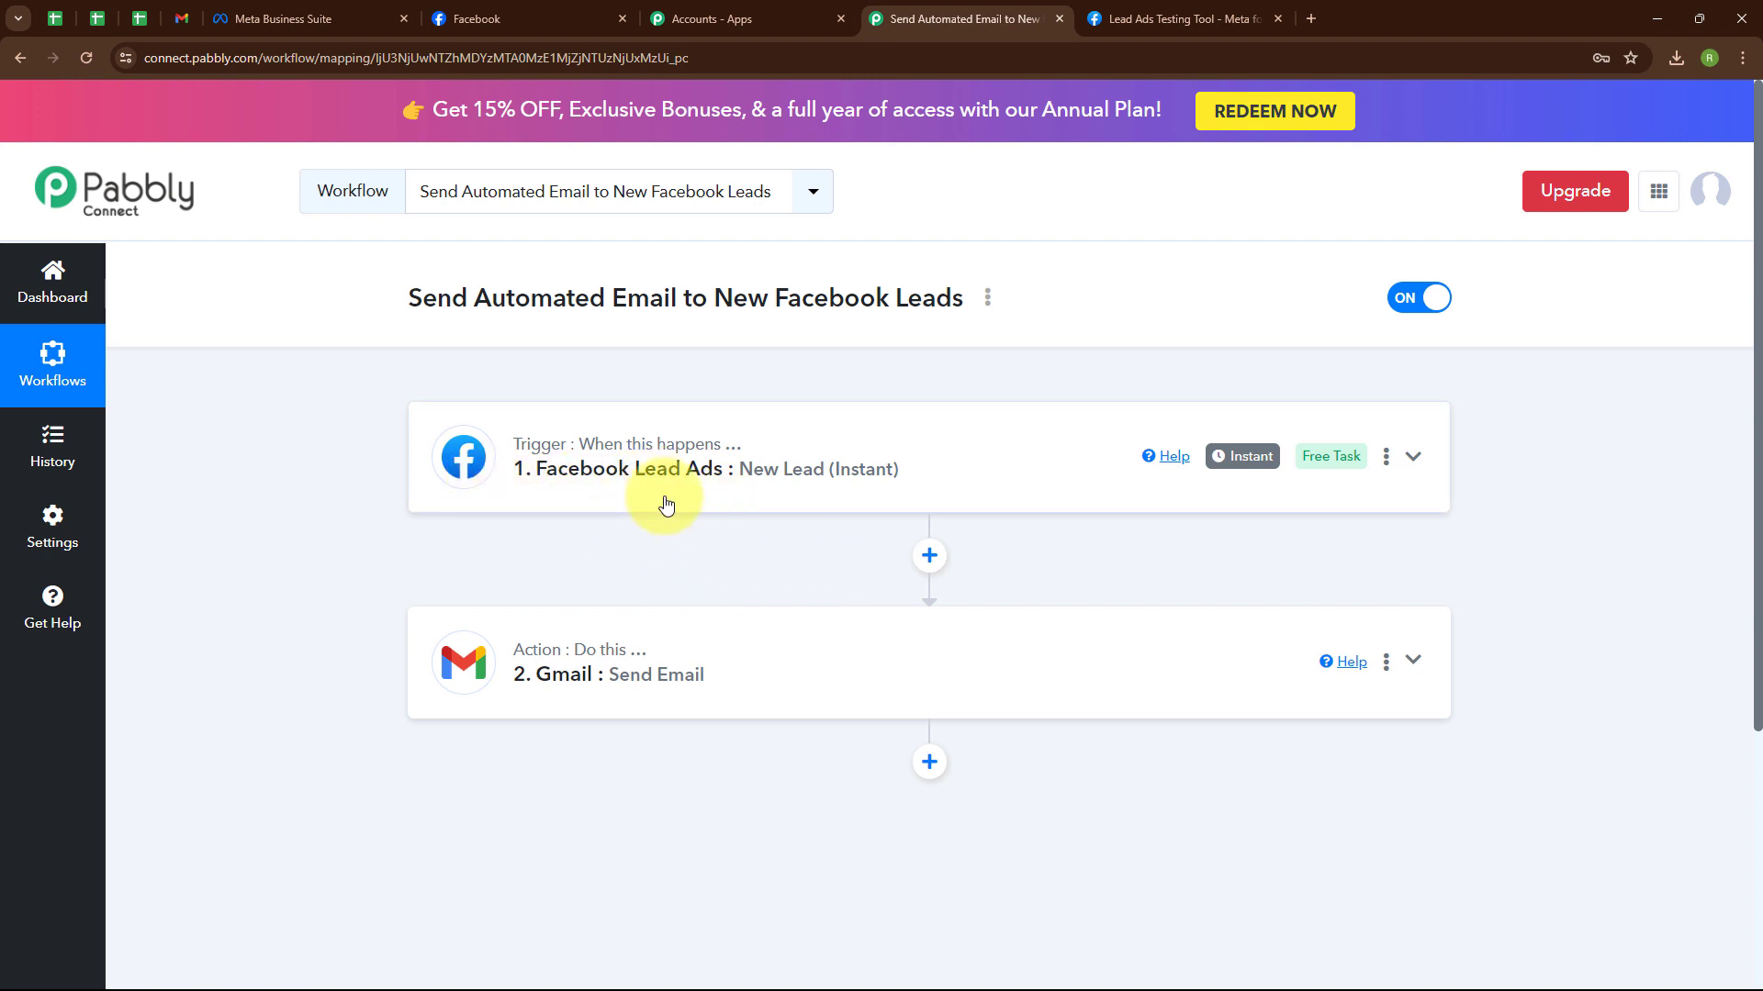
# In the Lead Ads Testing Tool, delete the existing test lead and reload the page.
pyautogui.click(1216, 13)
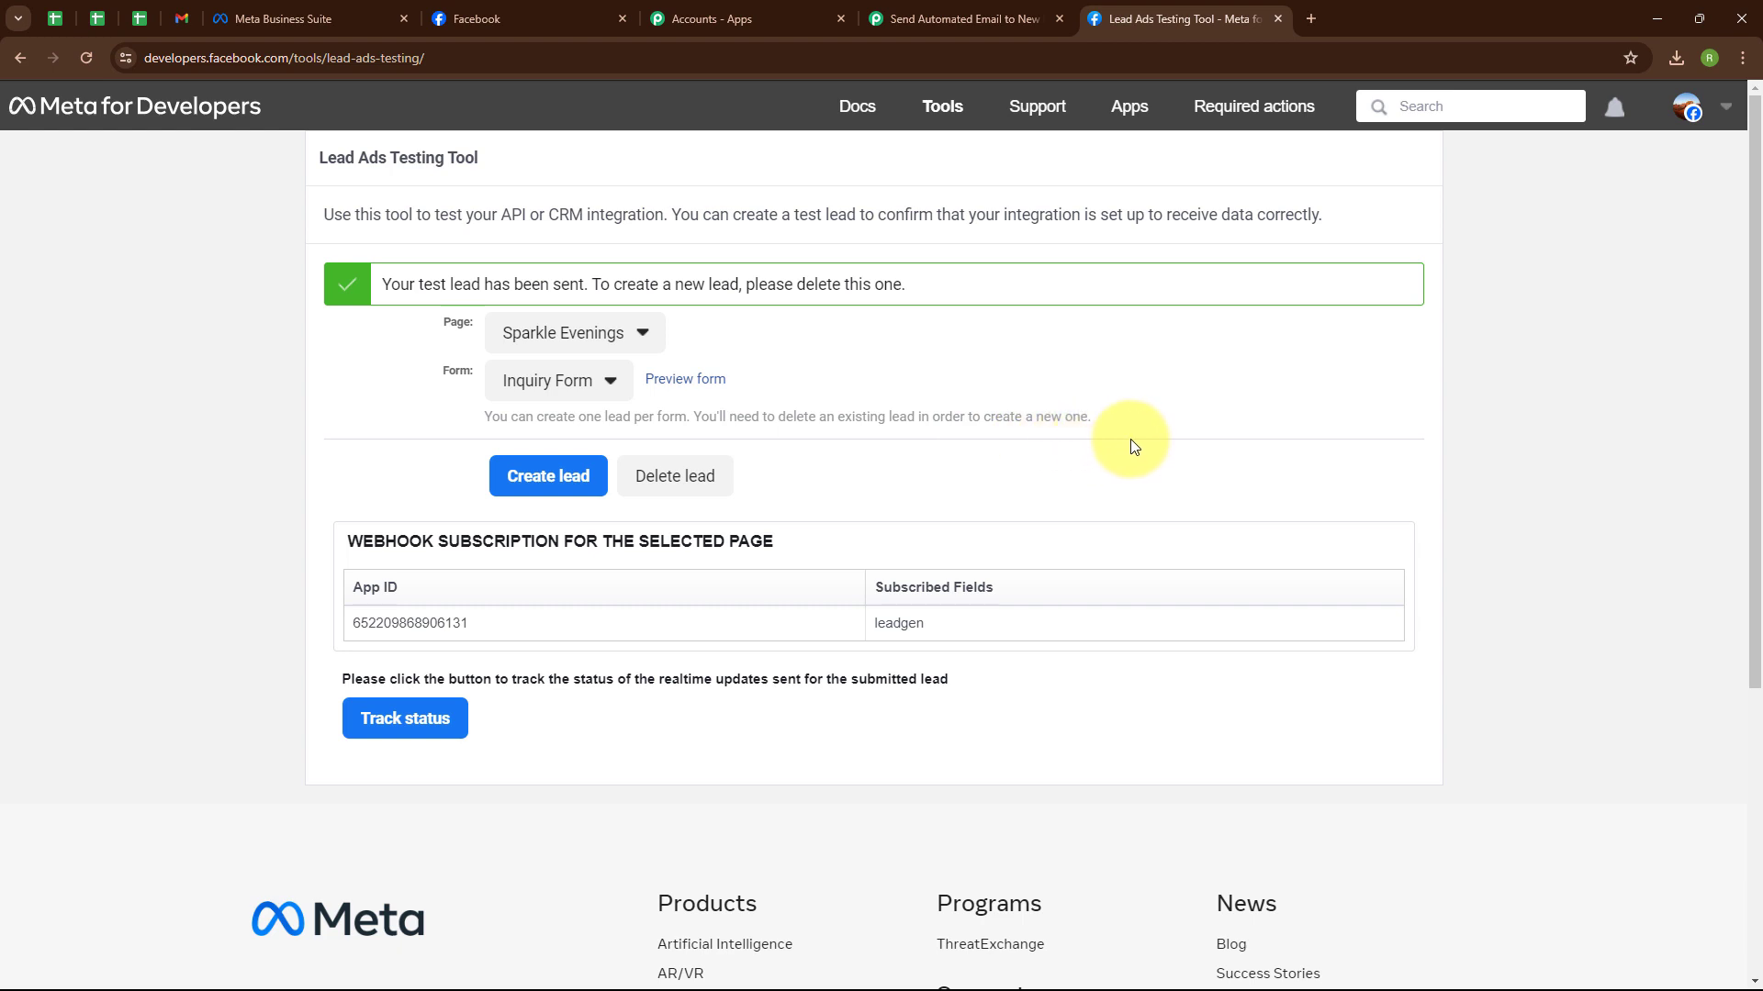
pyautogui.click(677, 491)
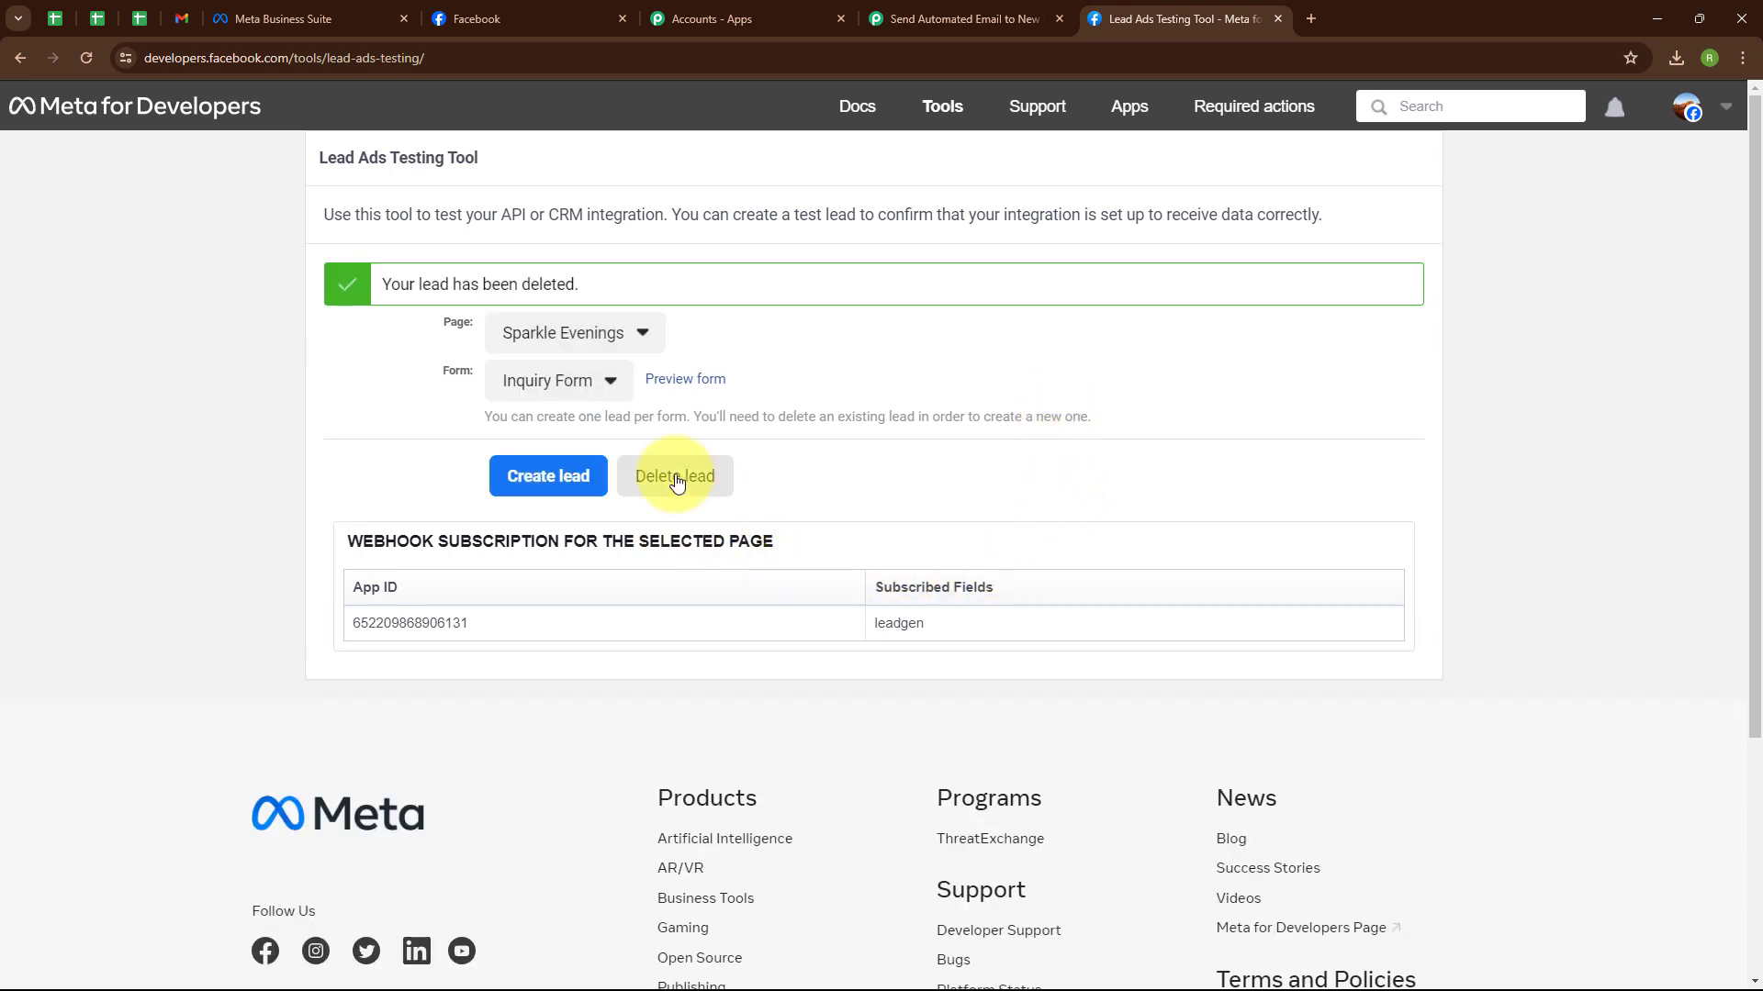
pyautogui.click(86, 59)
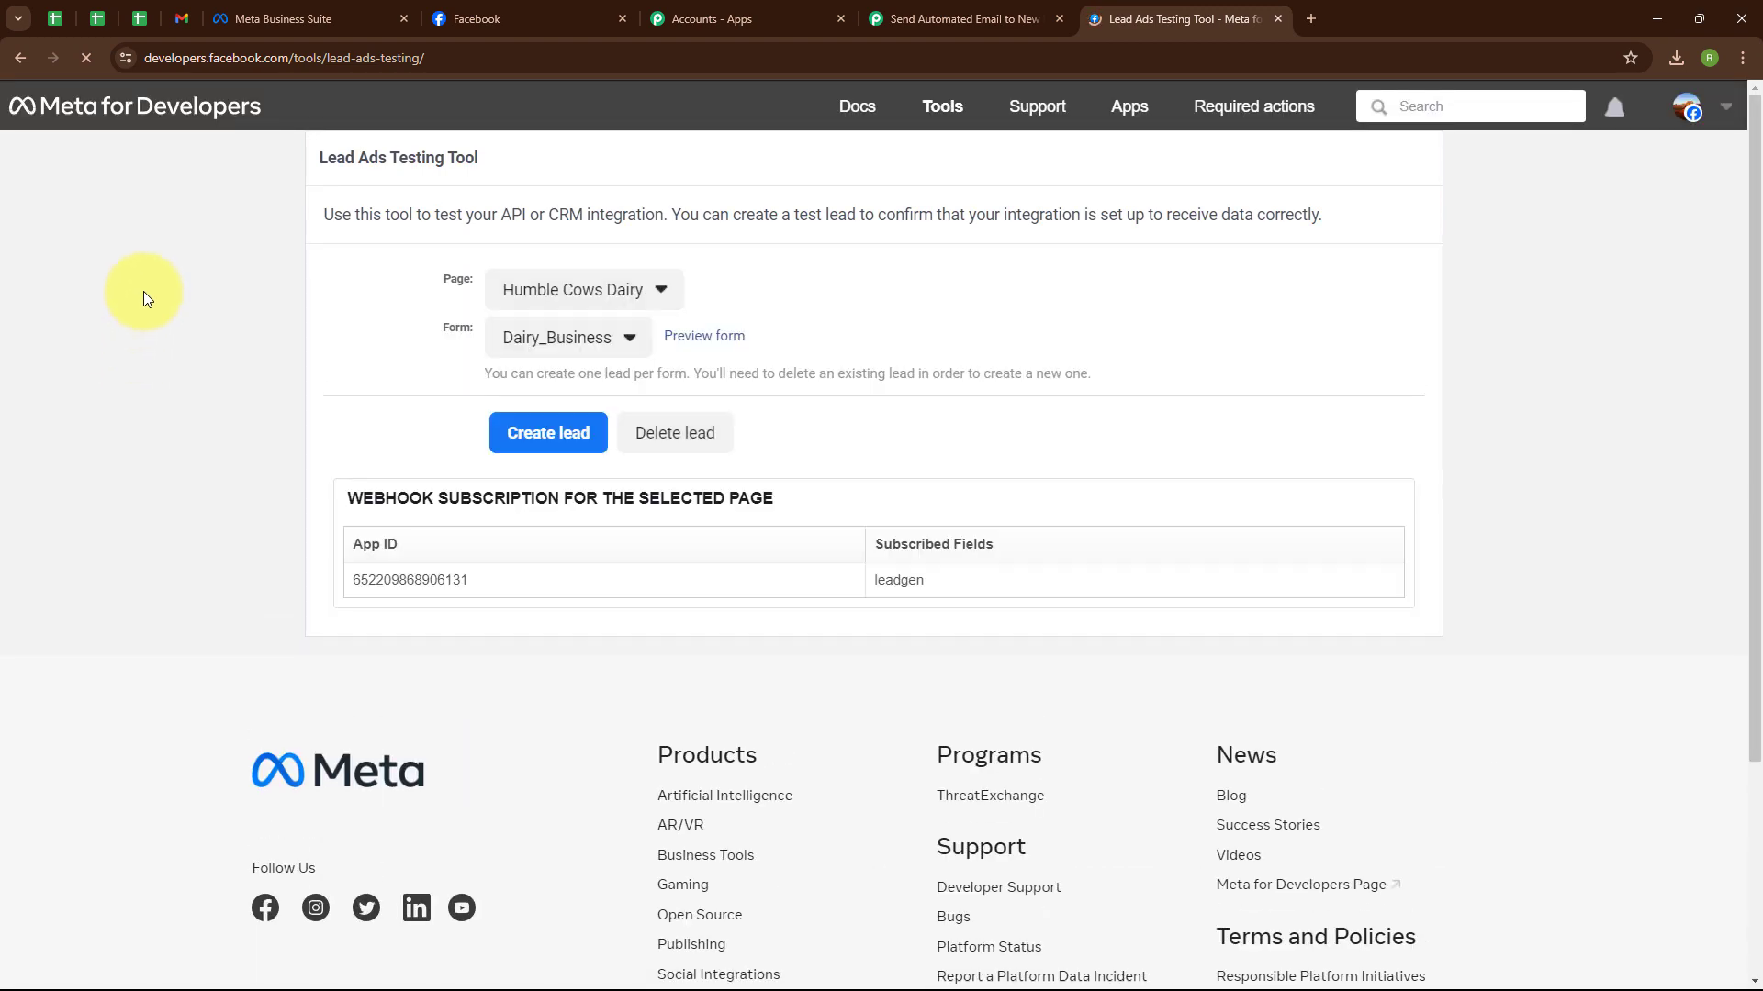
# Select page Sparkle Evenings and form Inquiry Form, then open the form preview.
pyautogui.click(583, 294)
pyautogui.scroll(-4, 964, 431)
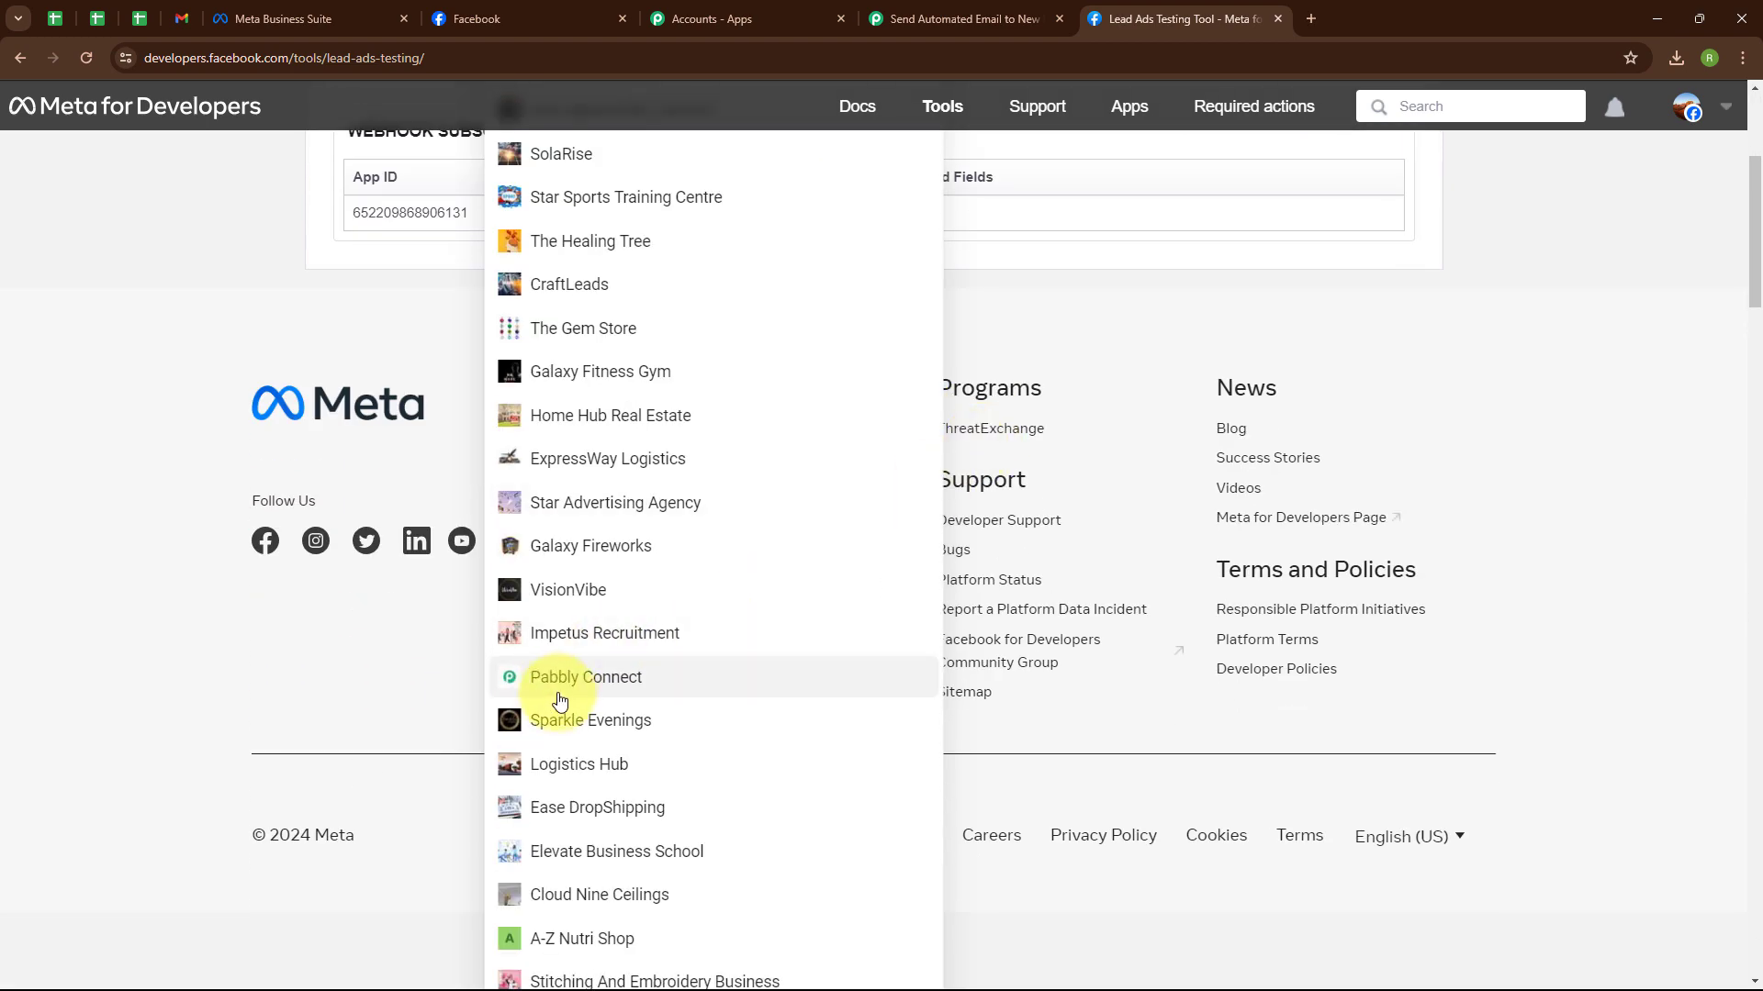
pyautogui.click(564, 719)
pyautogui.scroll(4, 945, 312)
pyautogui.click(668, 339)
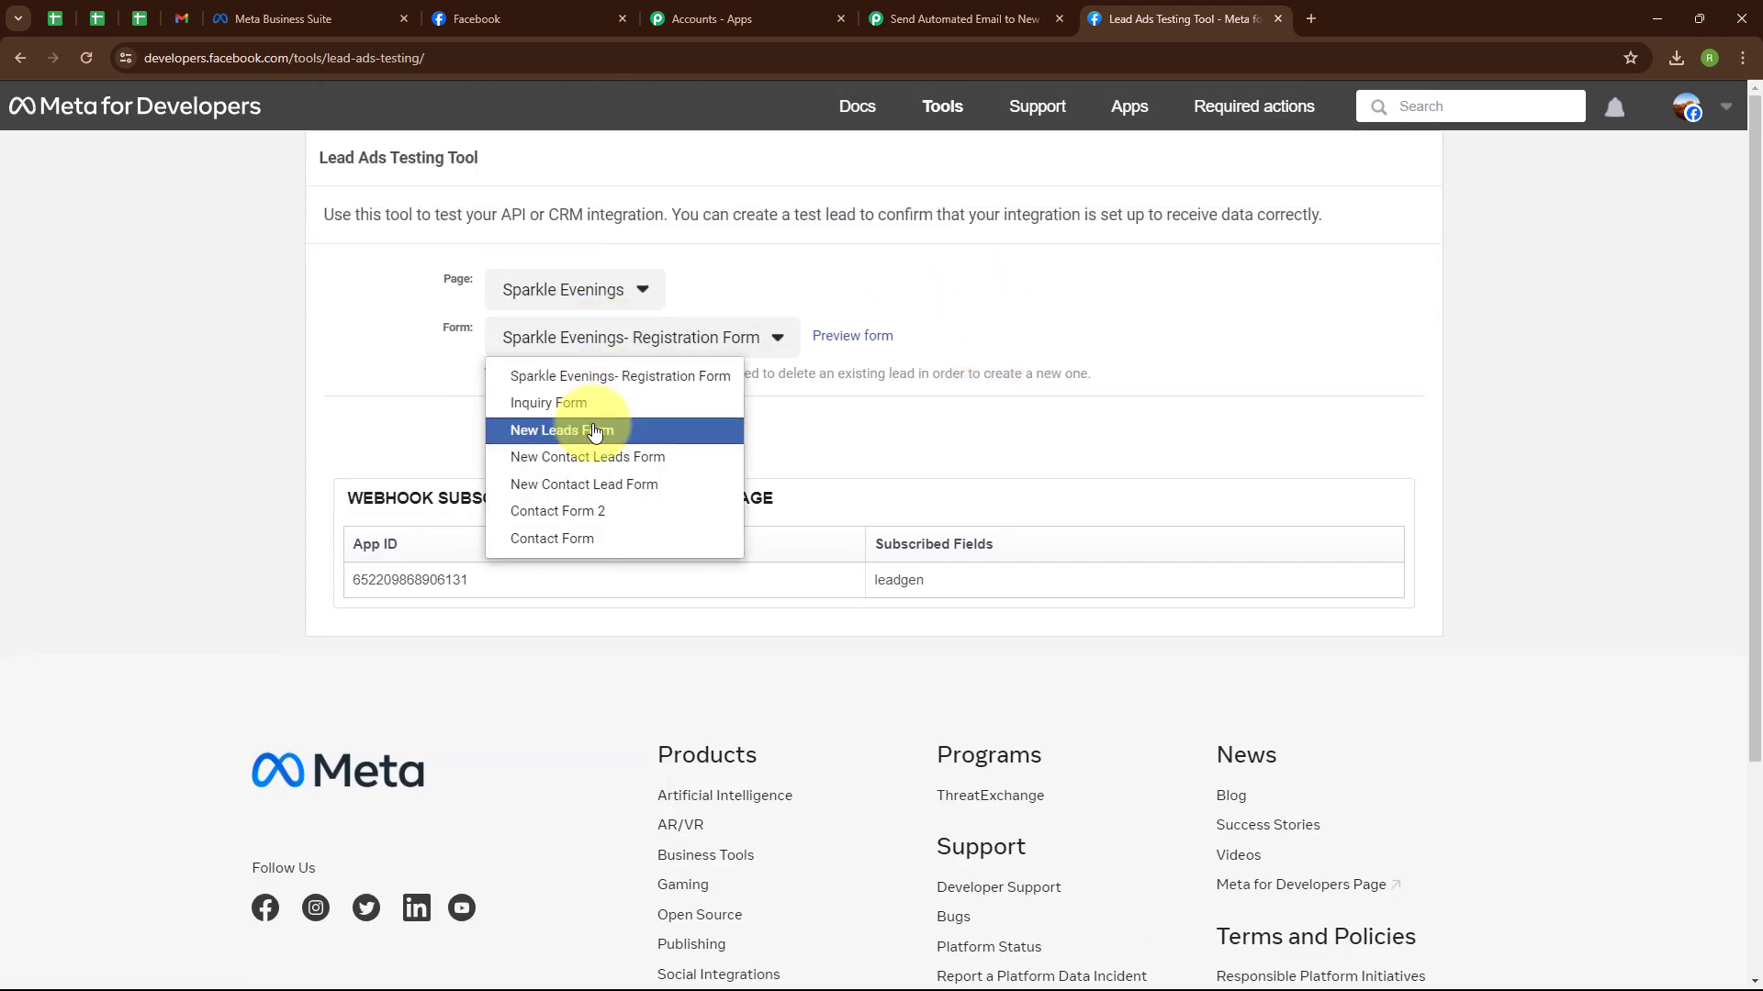
pyautogui.click(570, 403)
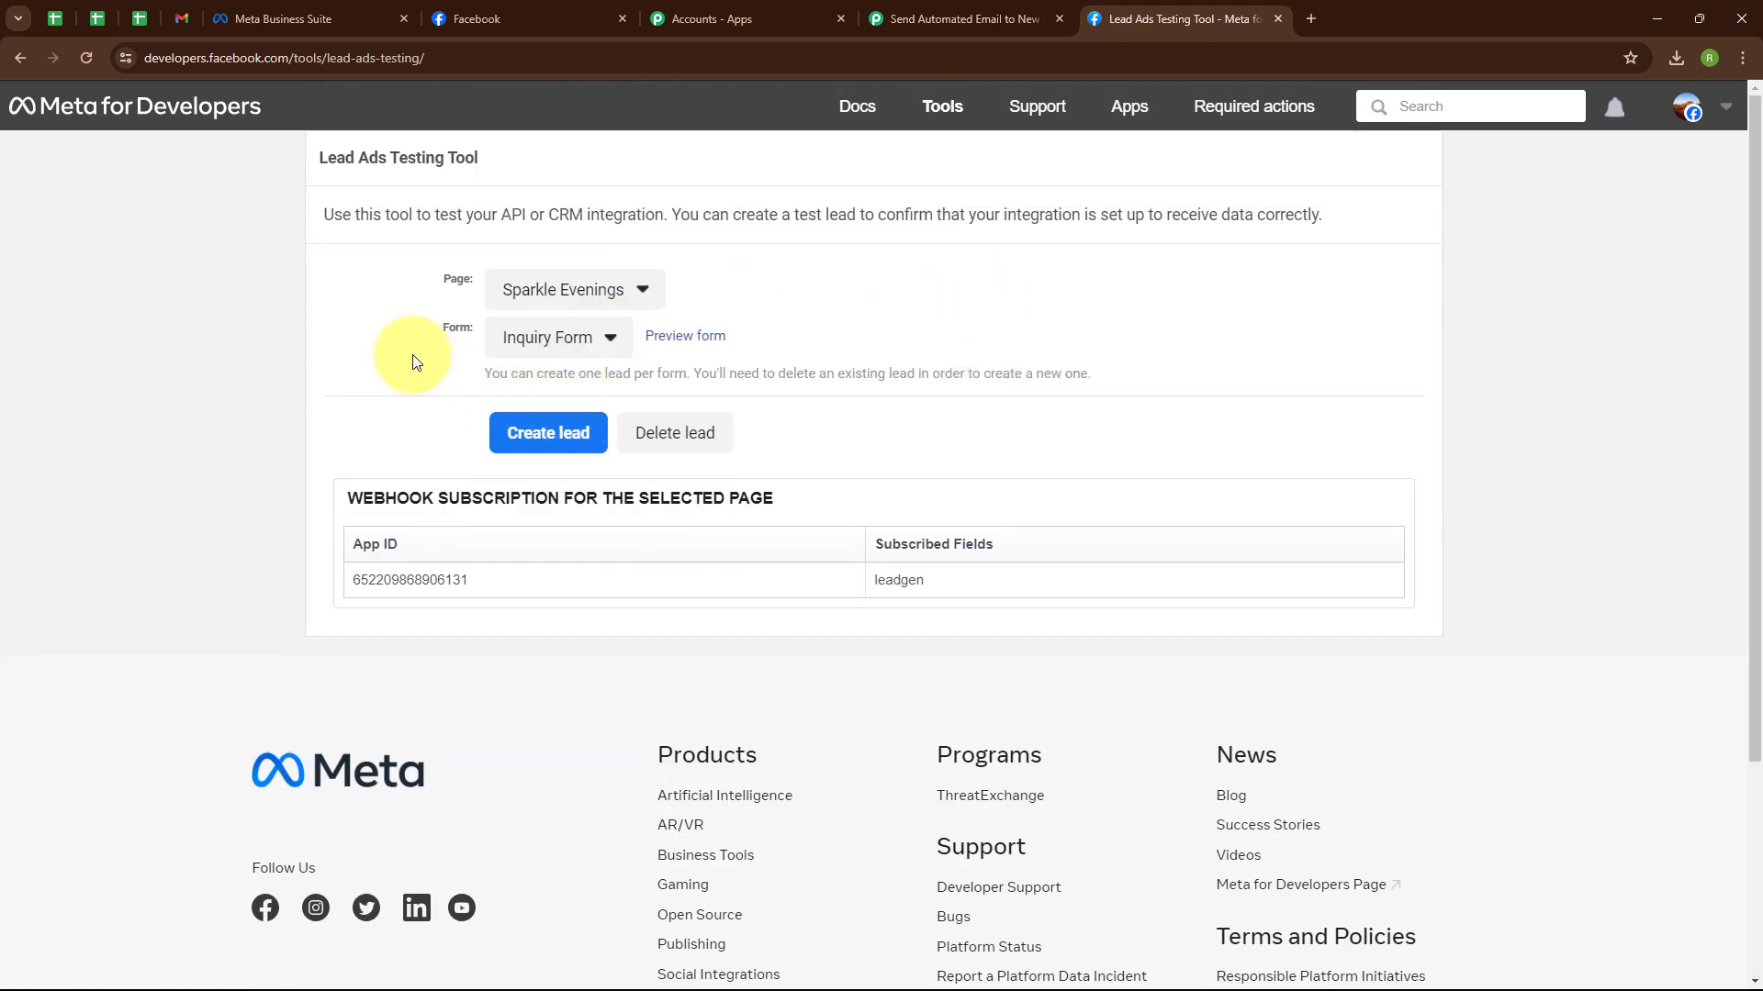
pyautogui.click(685, 338)
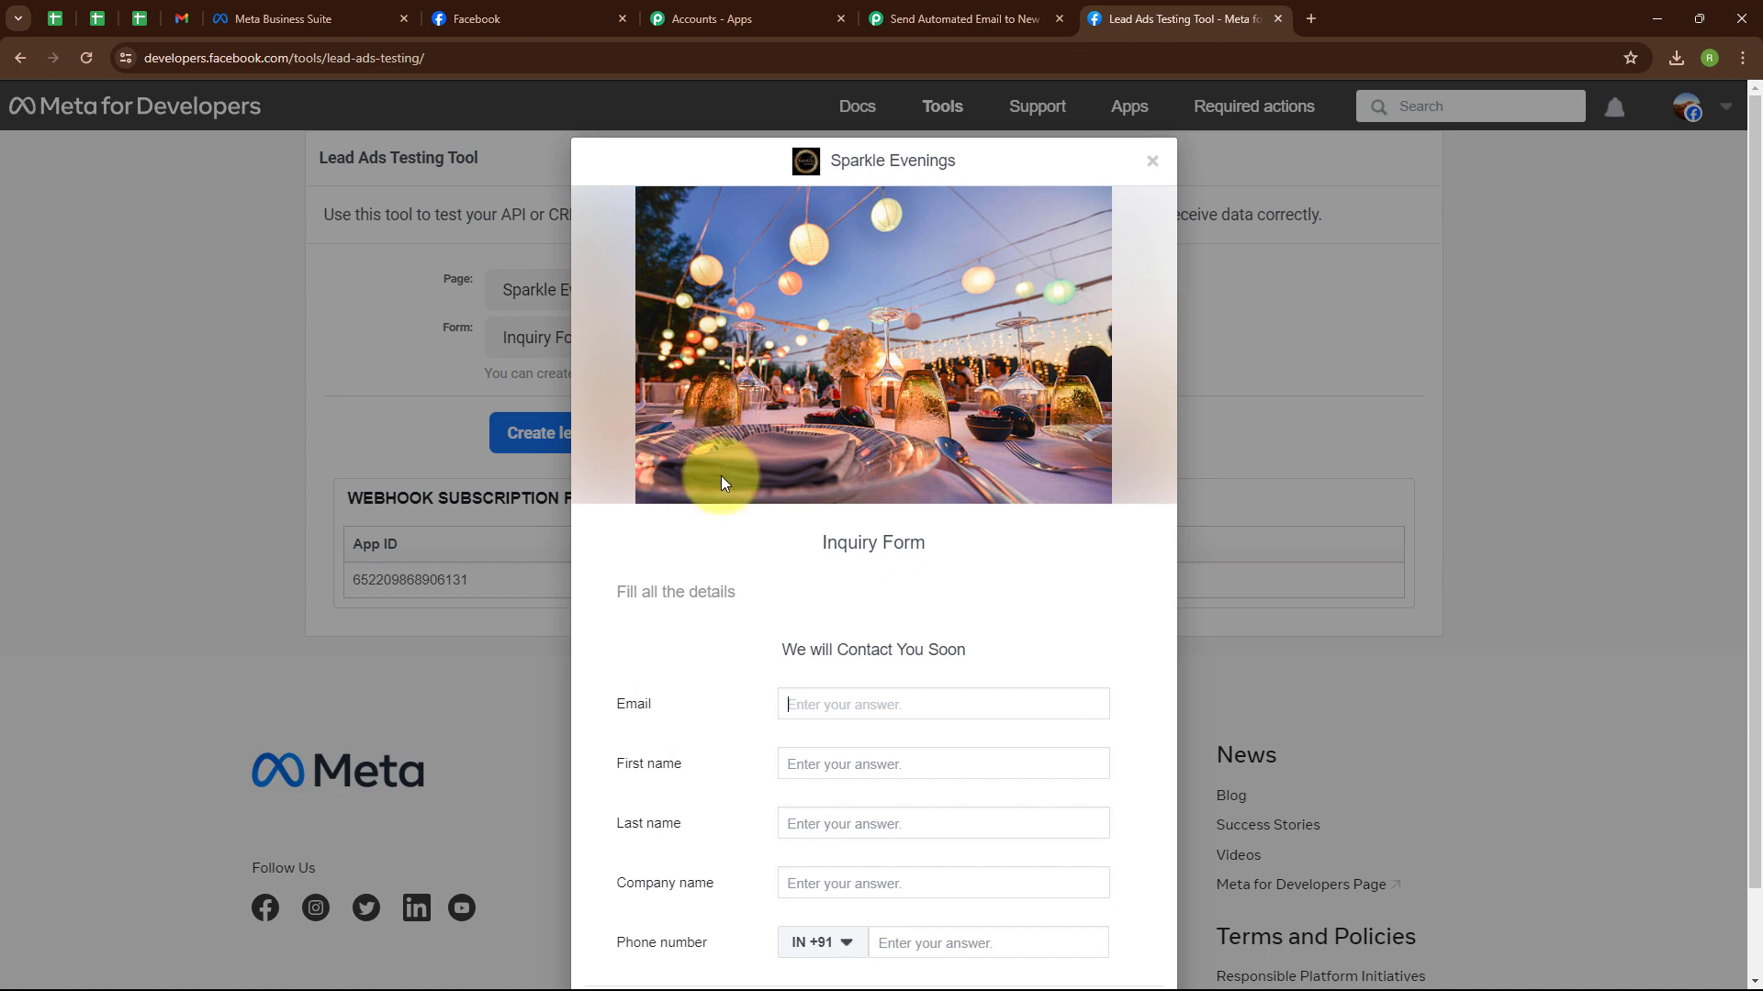
# Fill the form with a test email address, name Test User, company Pabbly and a phone number, then submit.
pyautogui.scroll(-1, 758, 454)
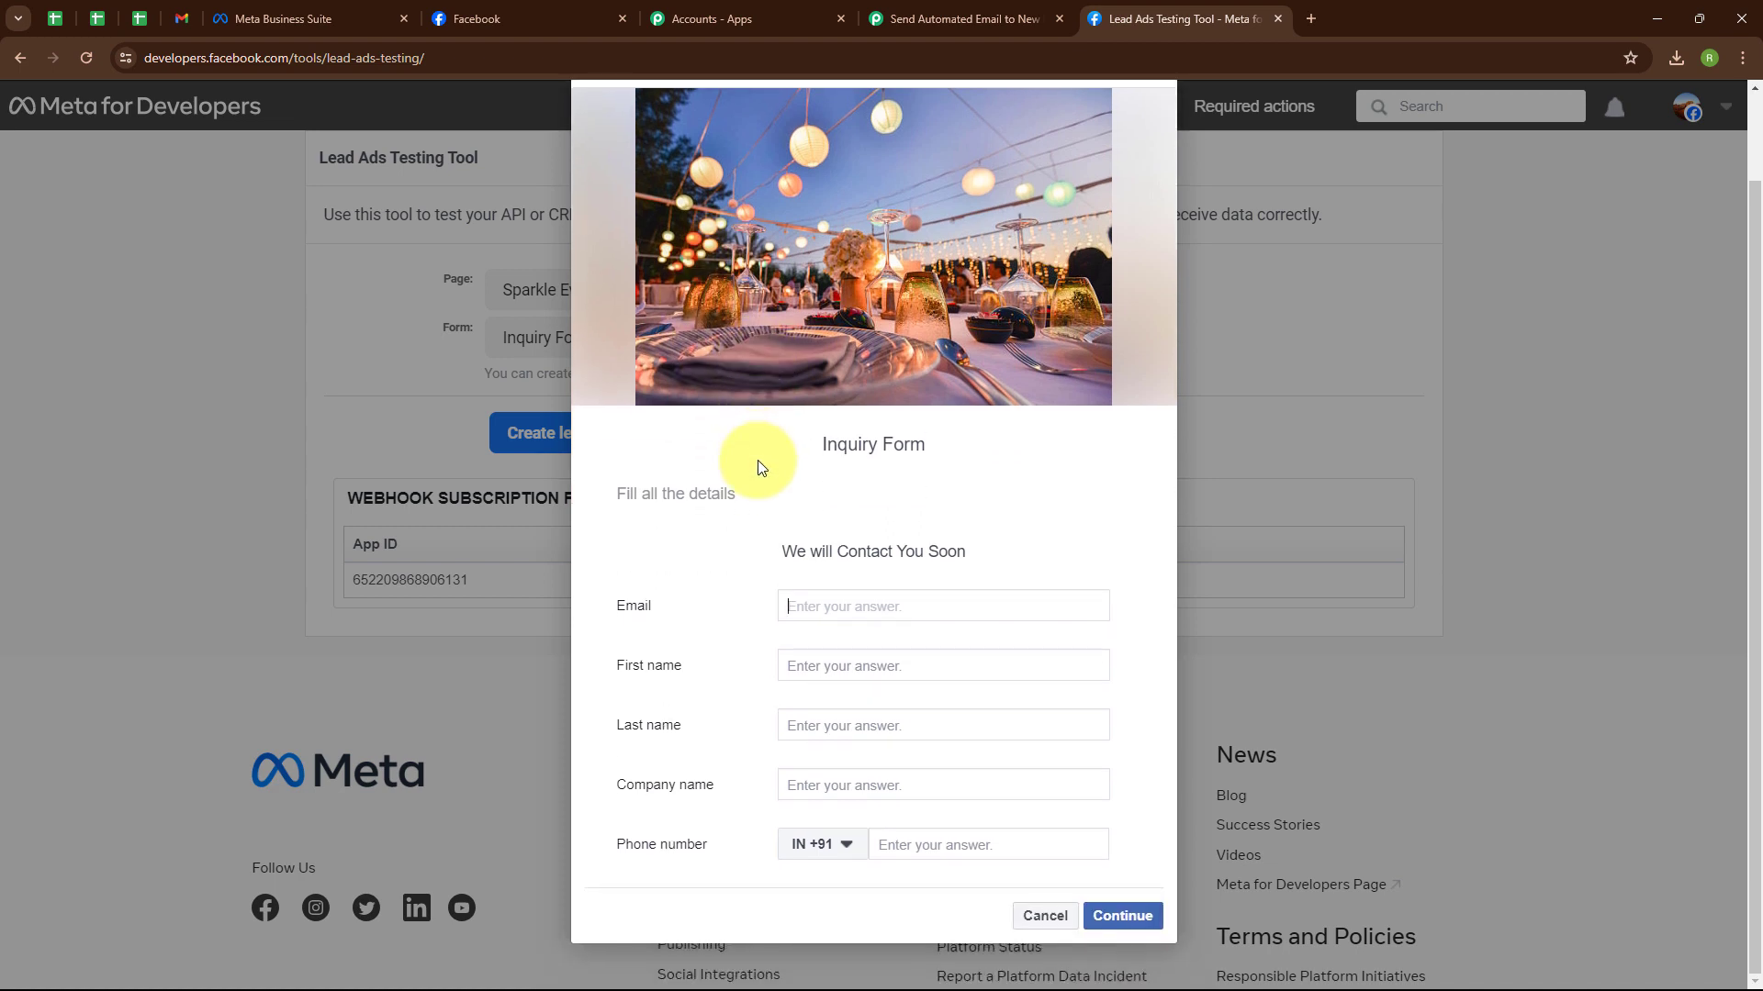
pyautogui.click(791, 602)
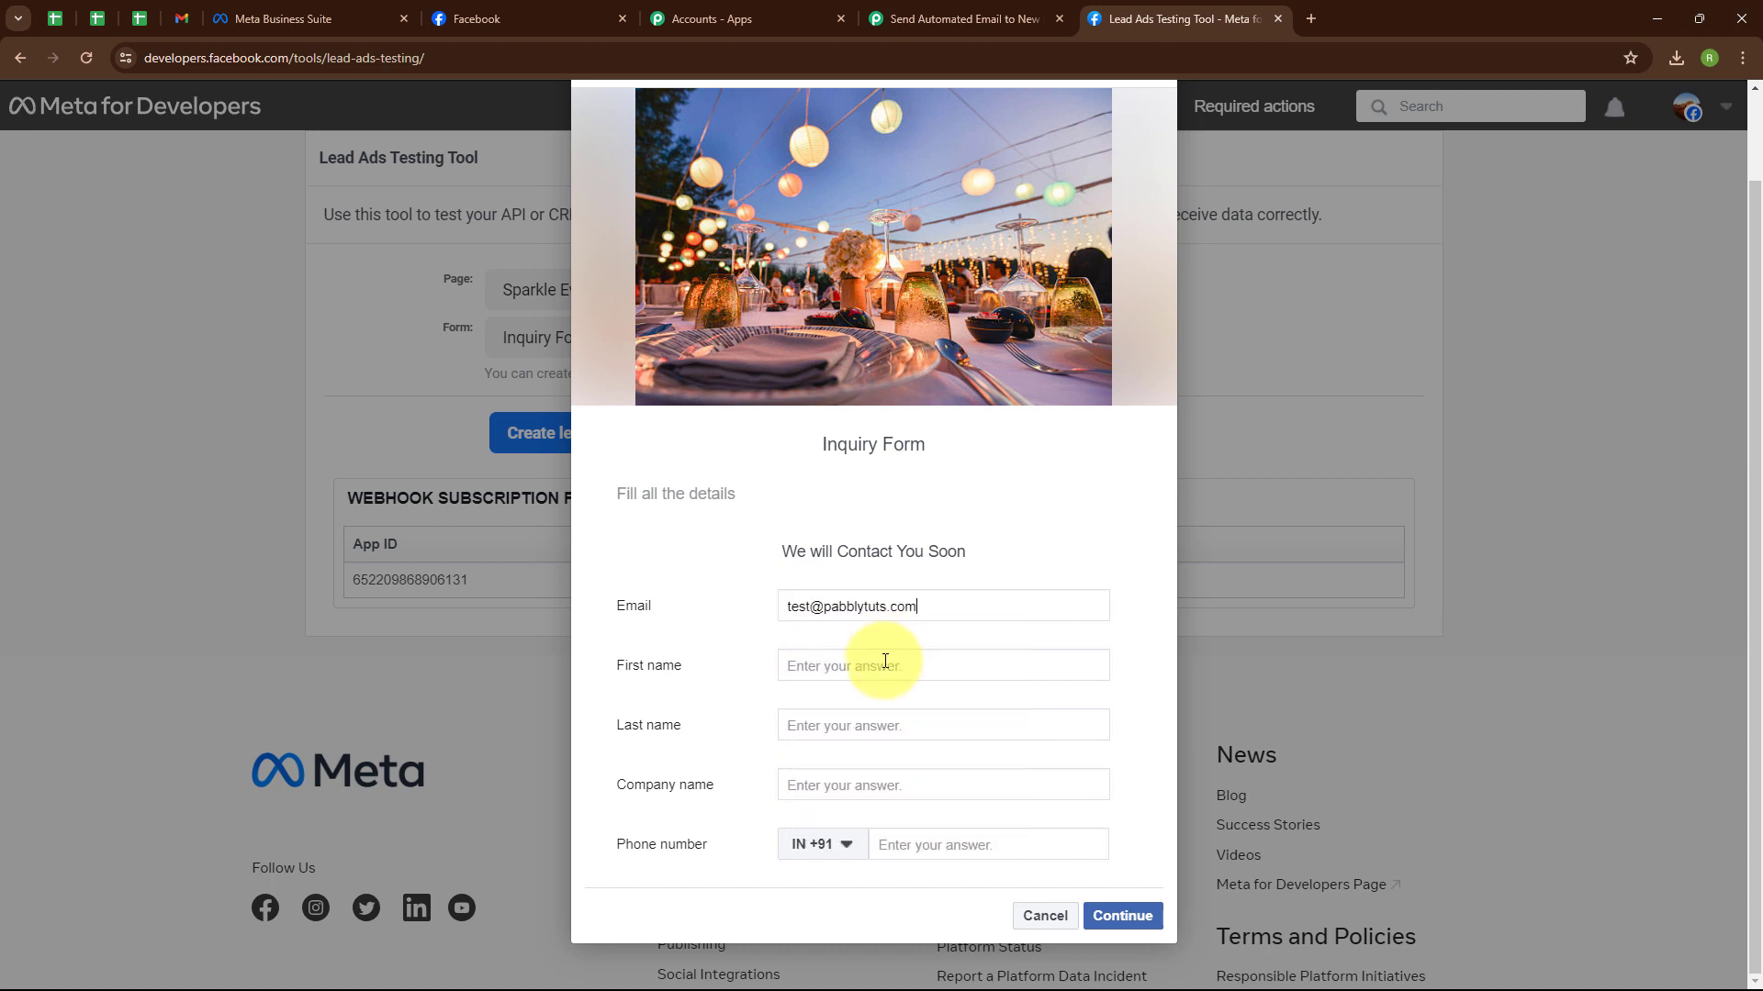
pyautogui.click(885, 663)
pyautogui.write('Test')
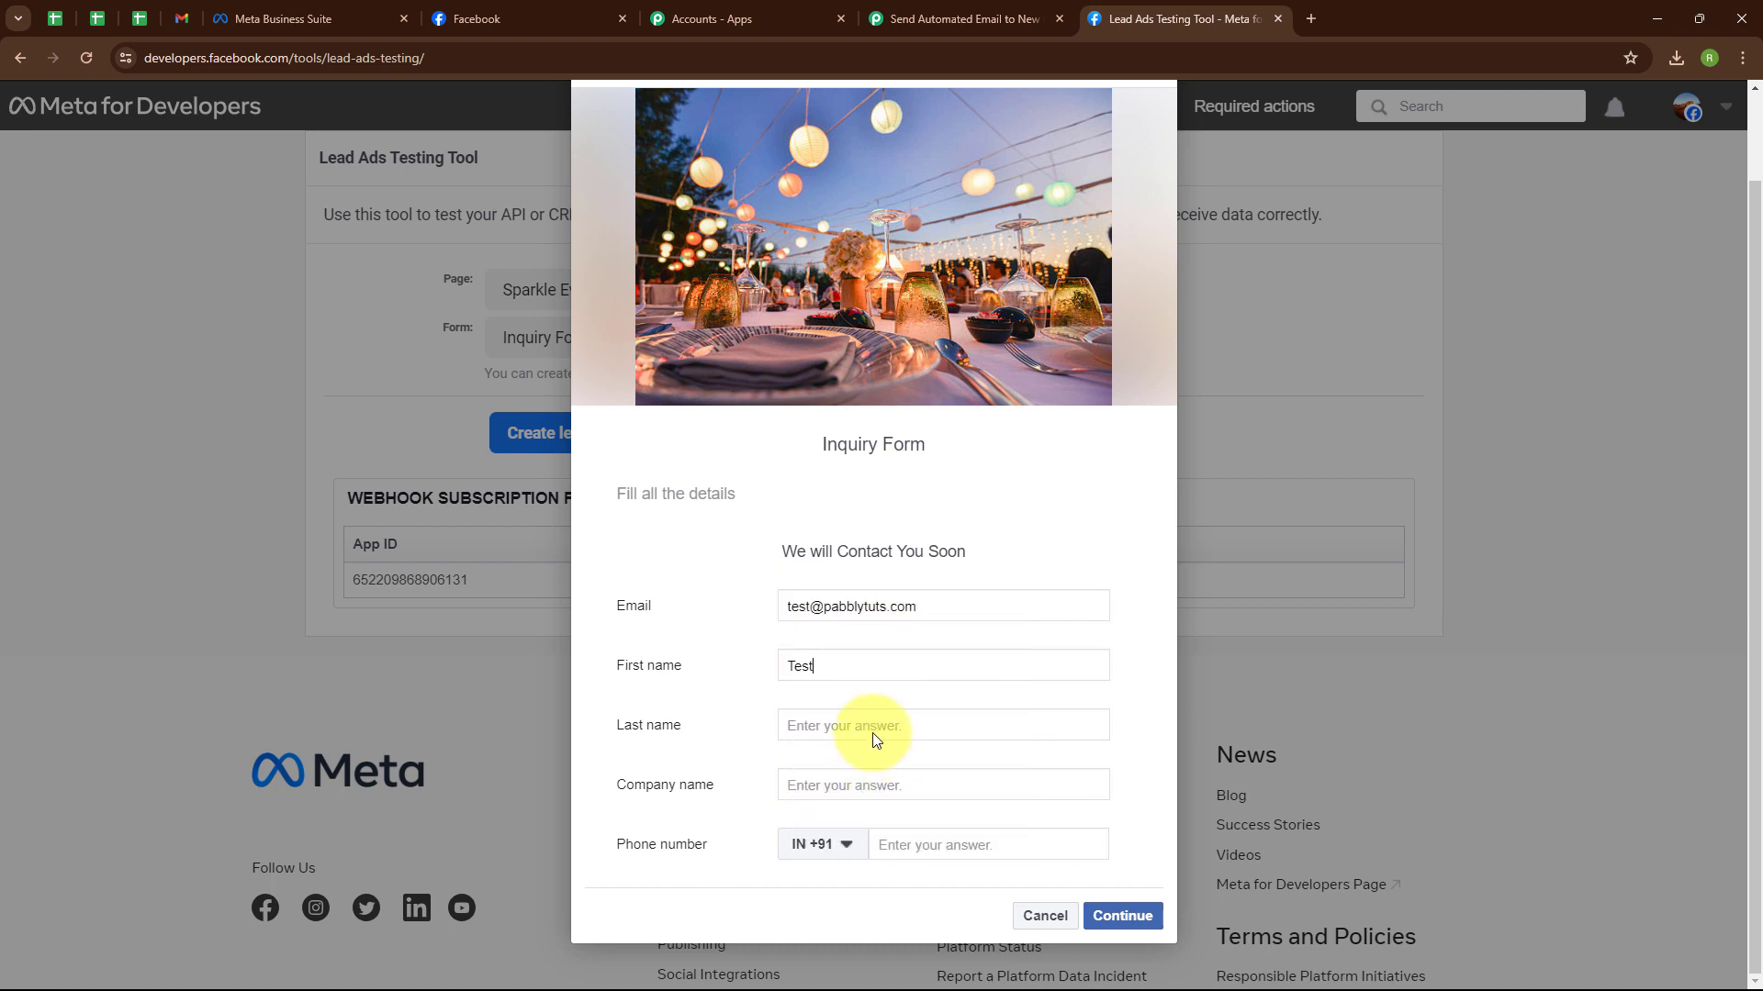
pyautogui.write('User')
pyautogui.click(855, 787)
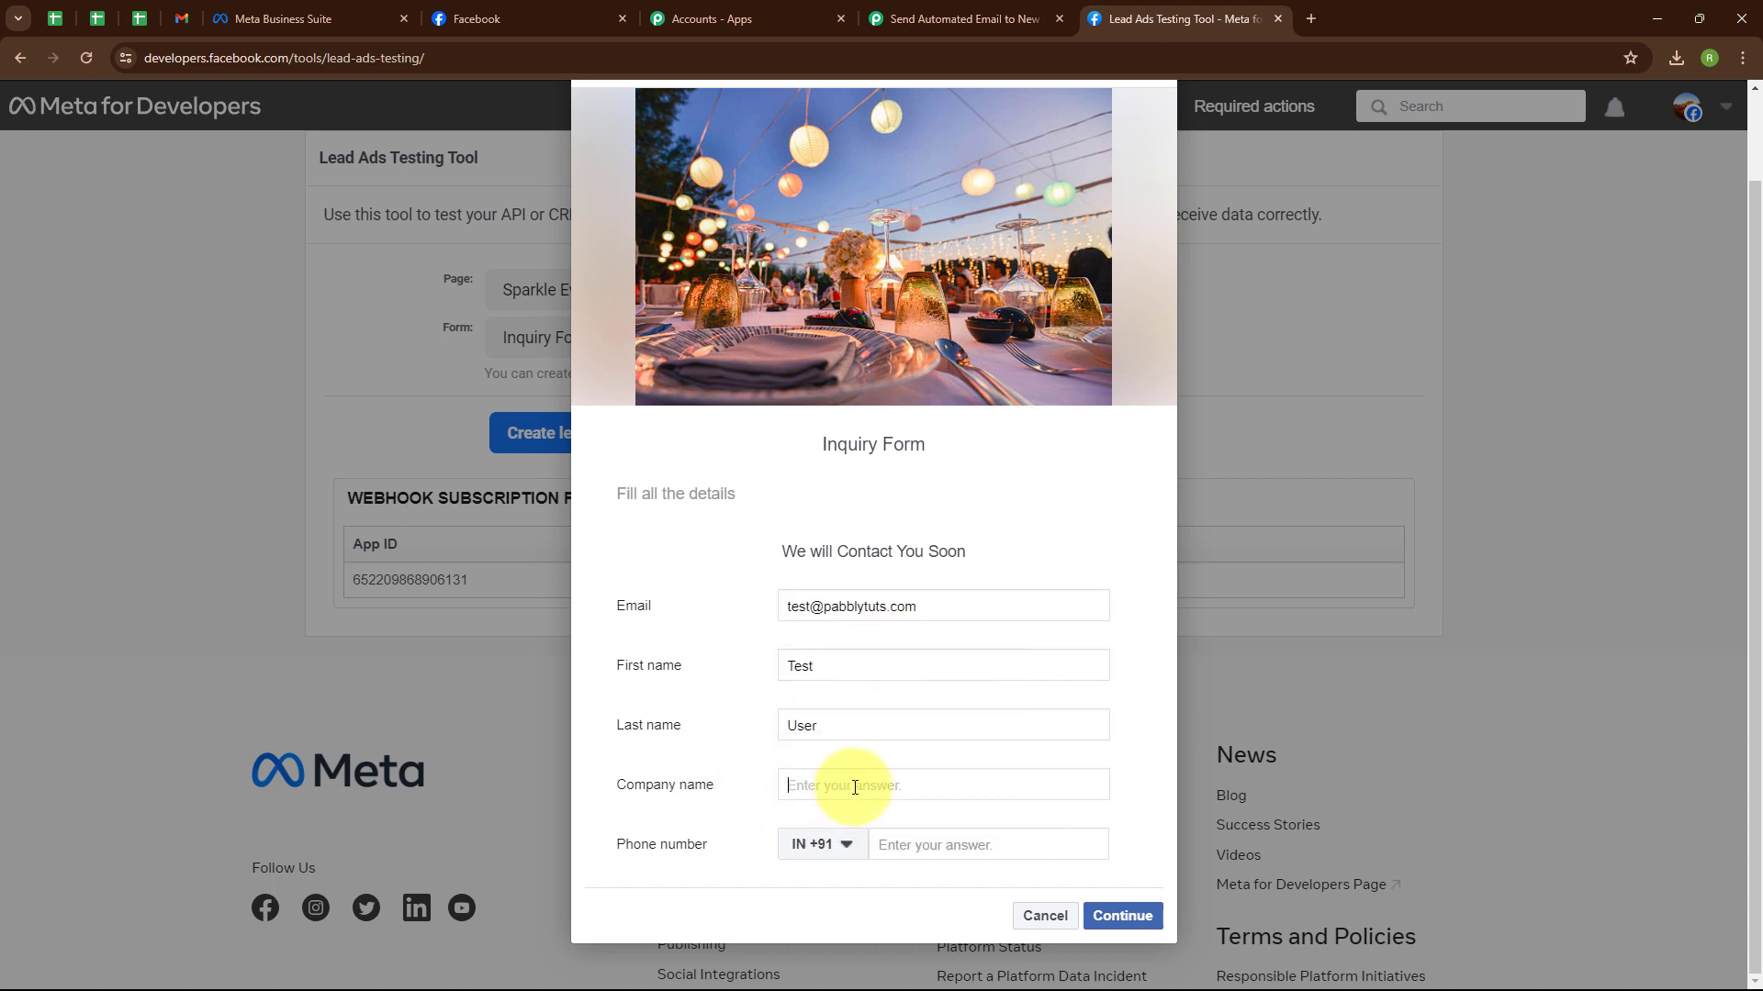
pyautogui.write('Pabbly')
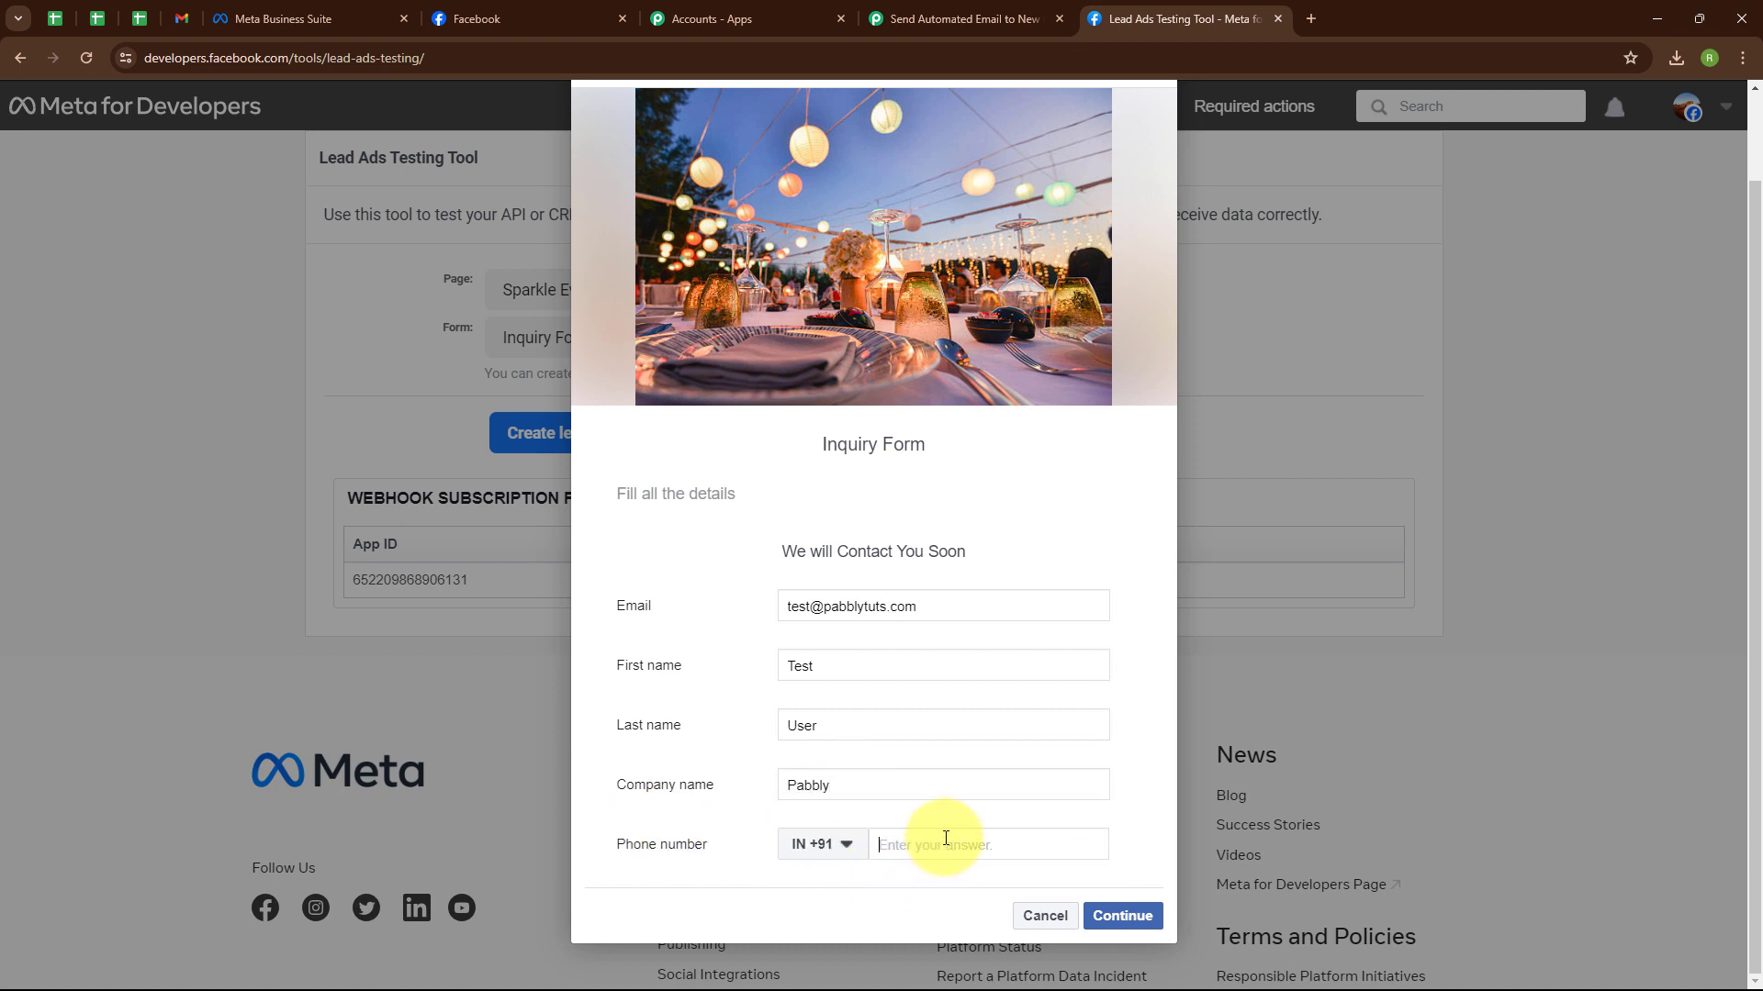
pyautogui.write('77777 77777')
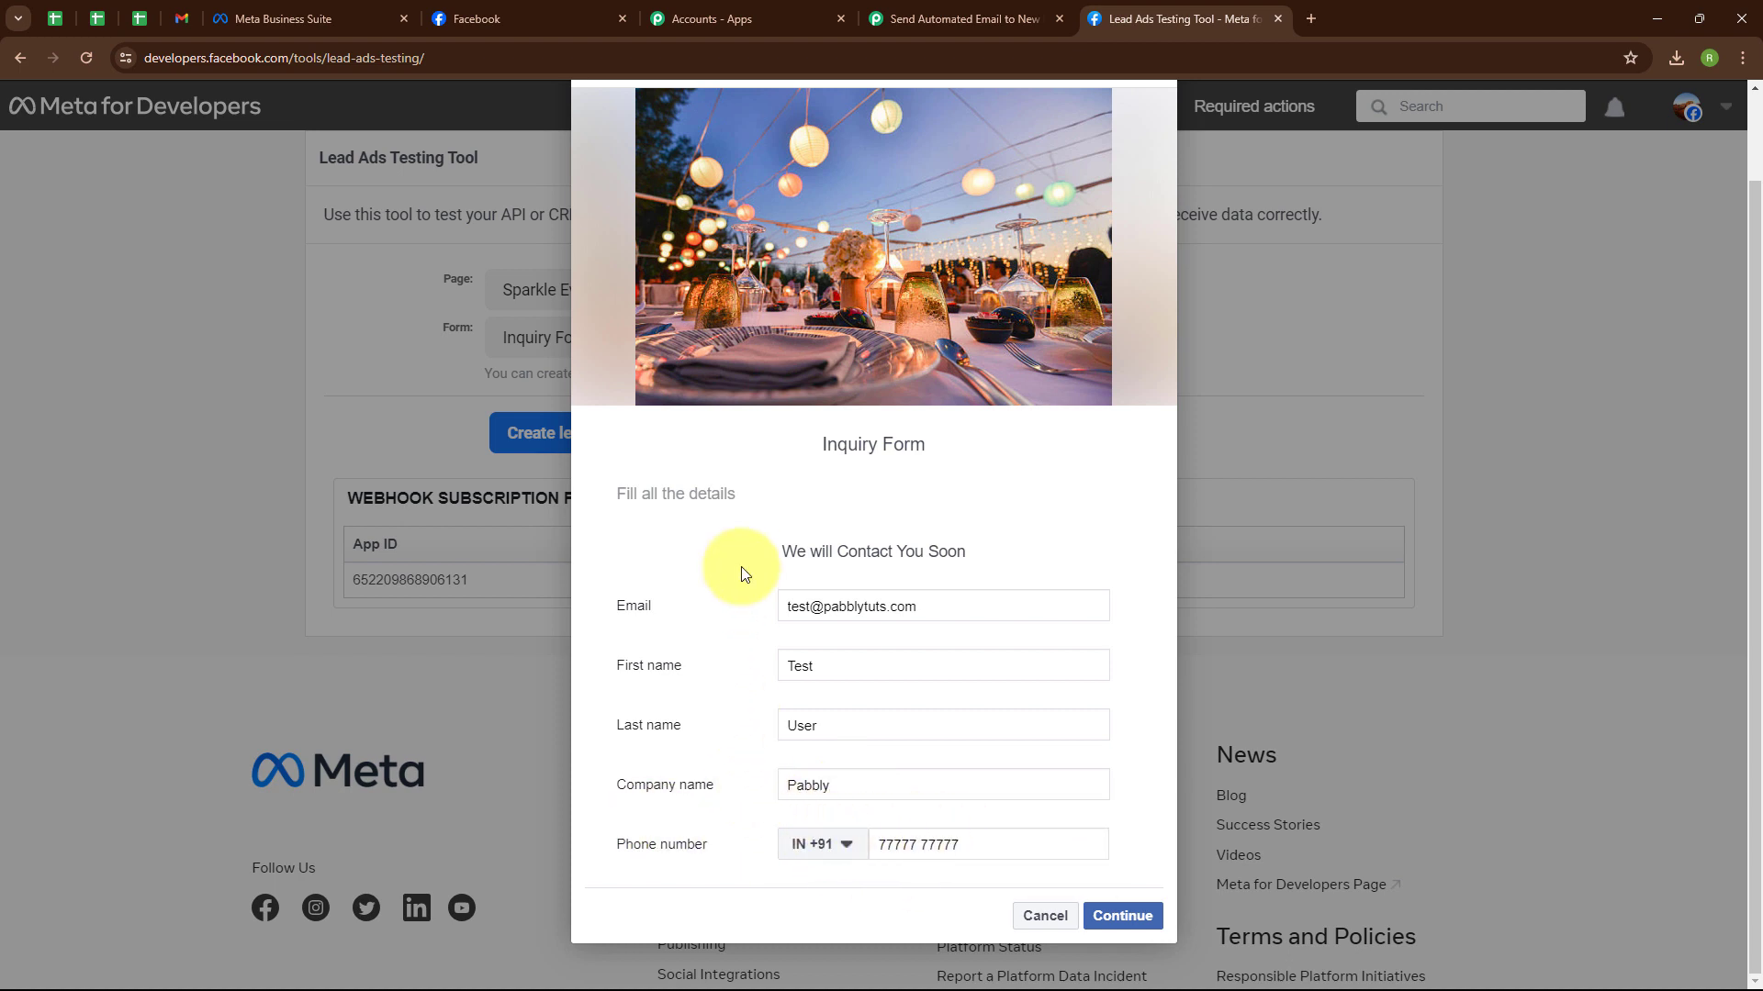
pyautogui.click(1120, 916)
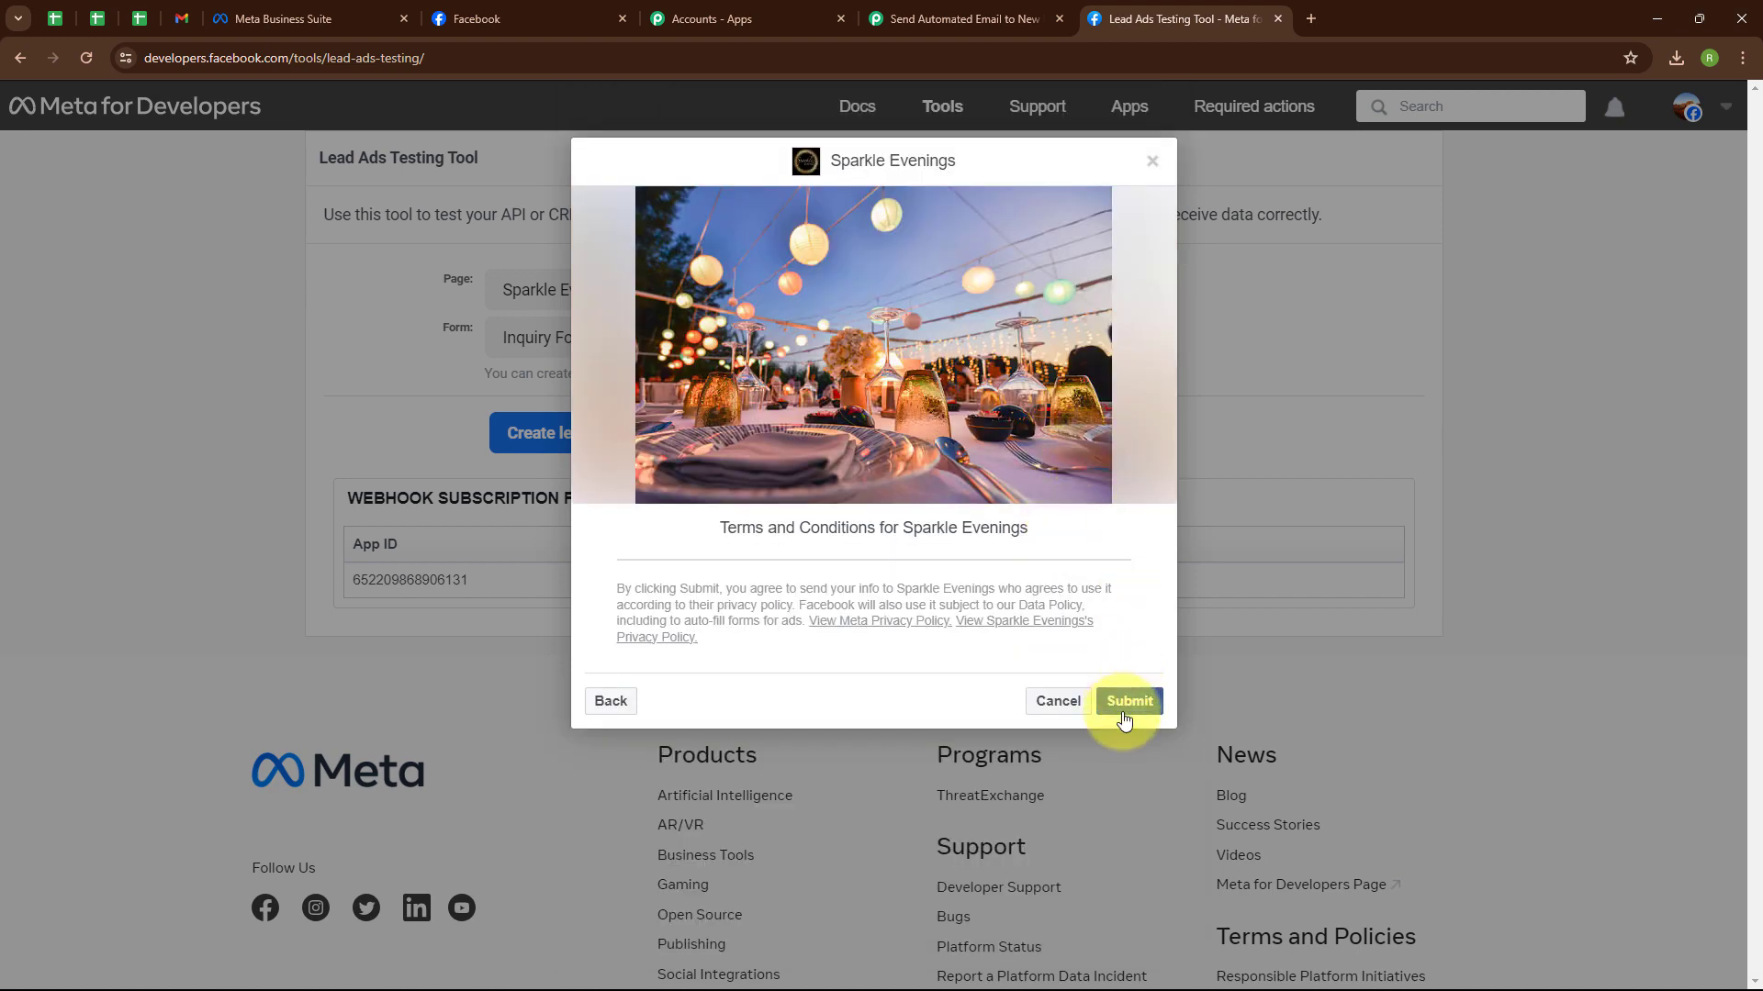
pyautogui.click(1152, 160)
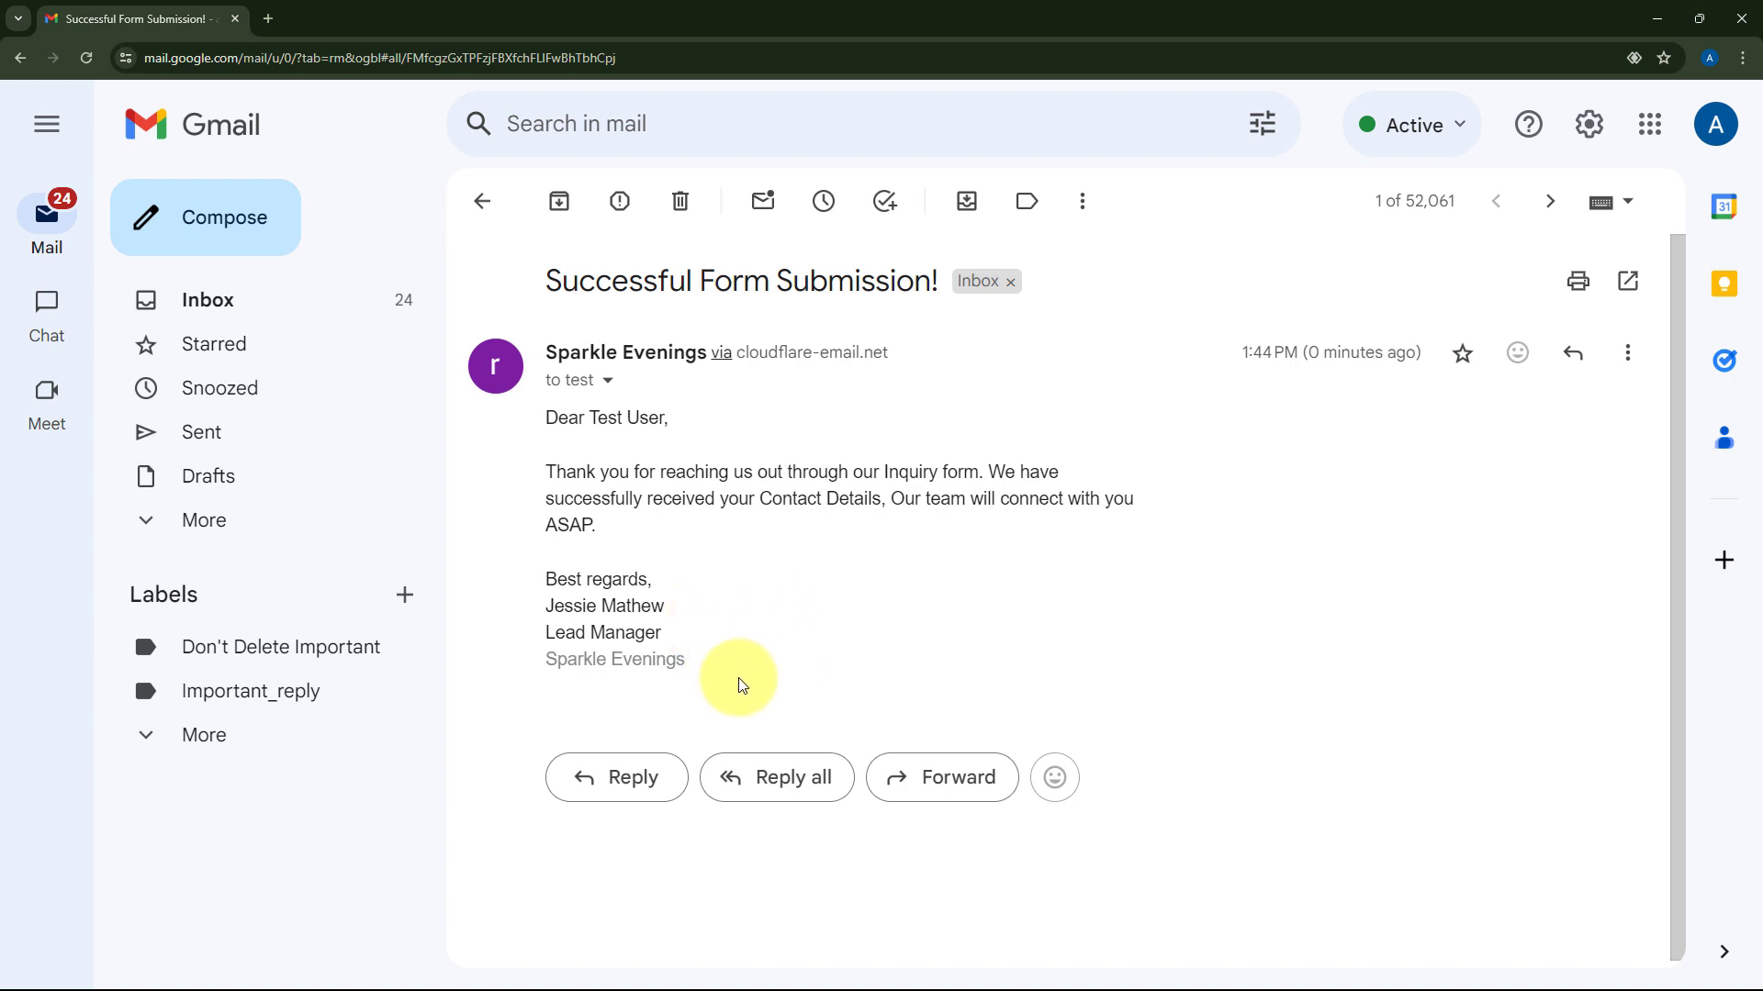
# After checking the welcome email in Gmail, return to the Pabbly Connect workflow.
pyautogui.hotkey('alt', 'Tab')
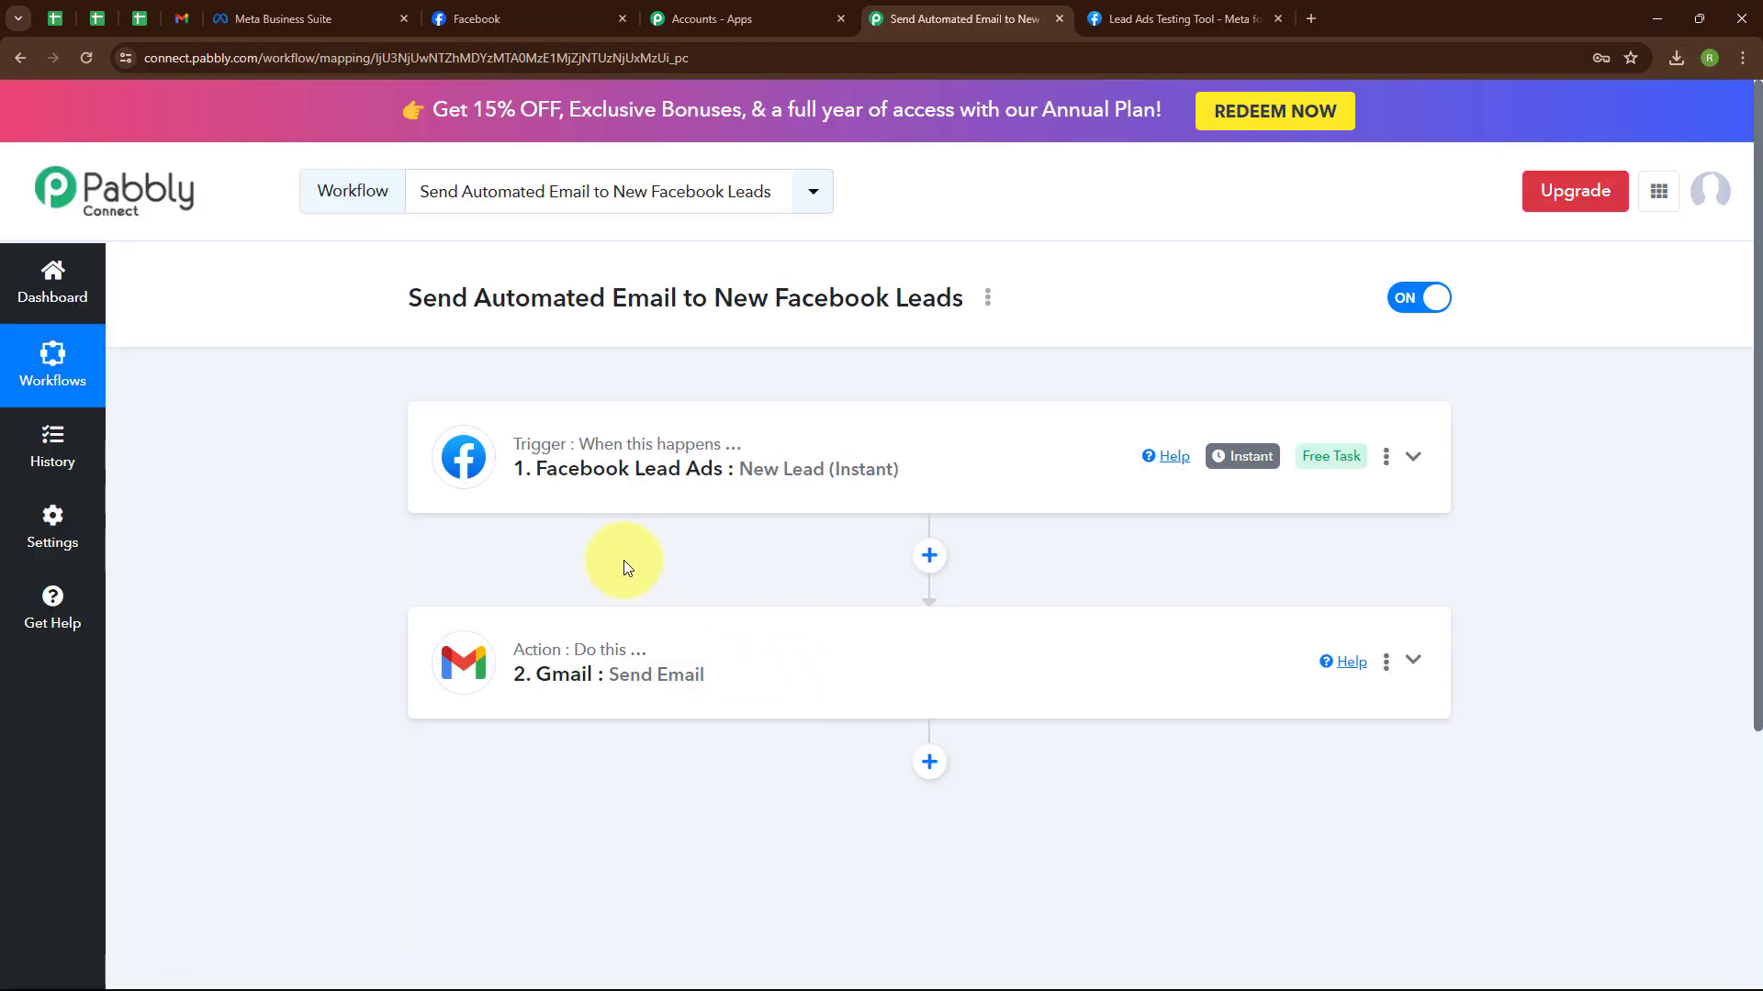